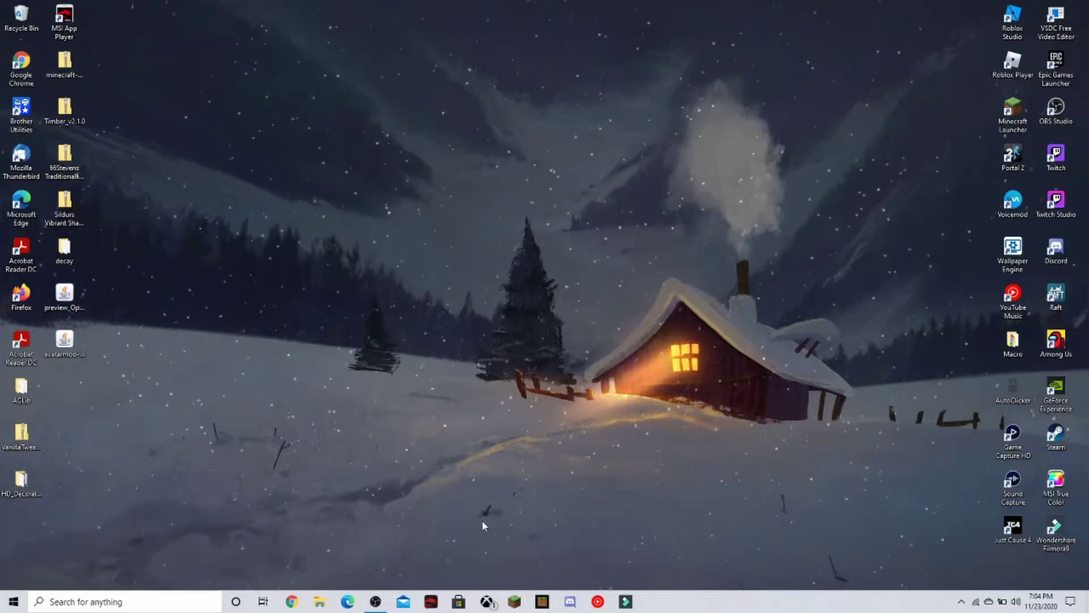
click(292, 603)
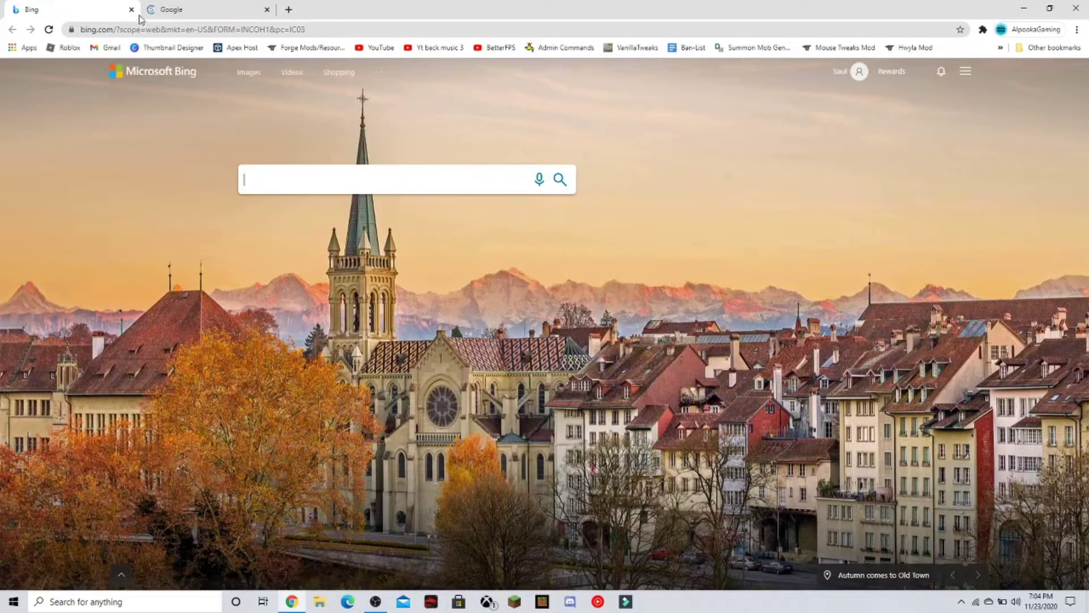
click(132, 10)
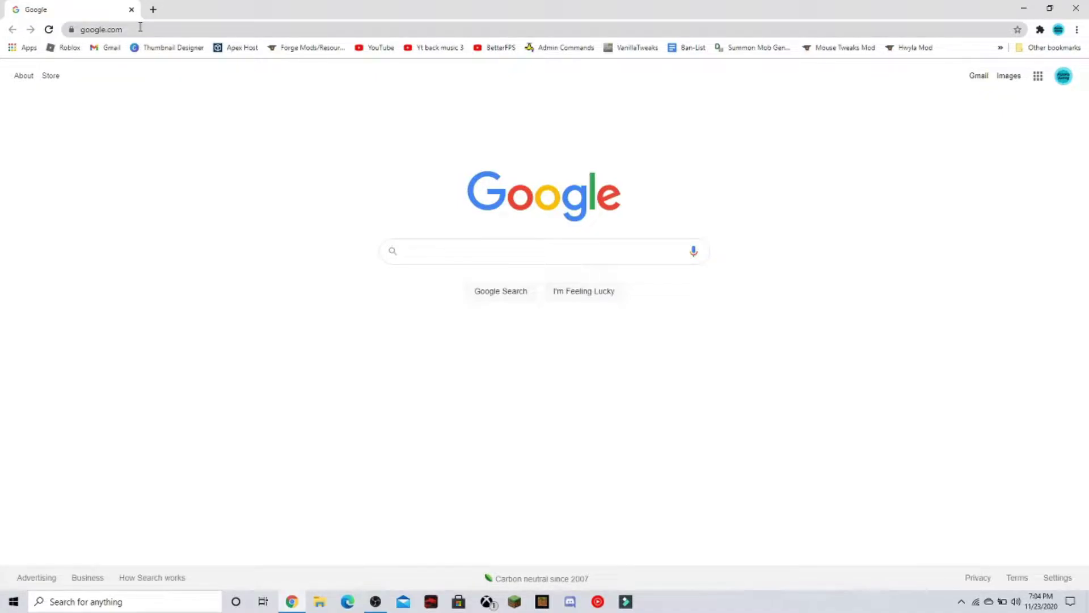
click(141, 27)
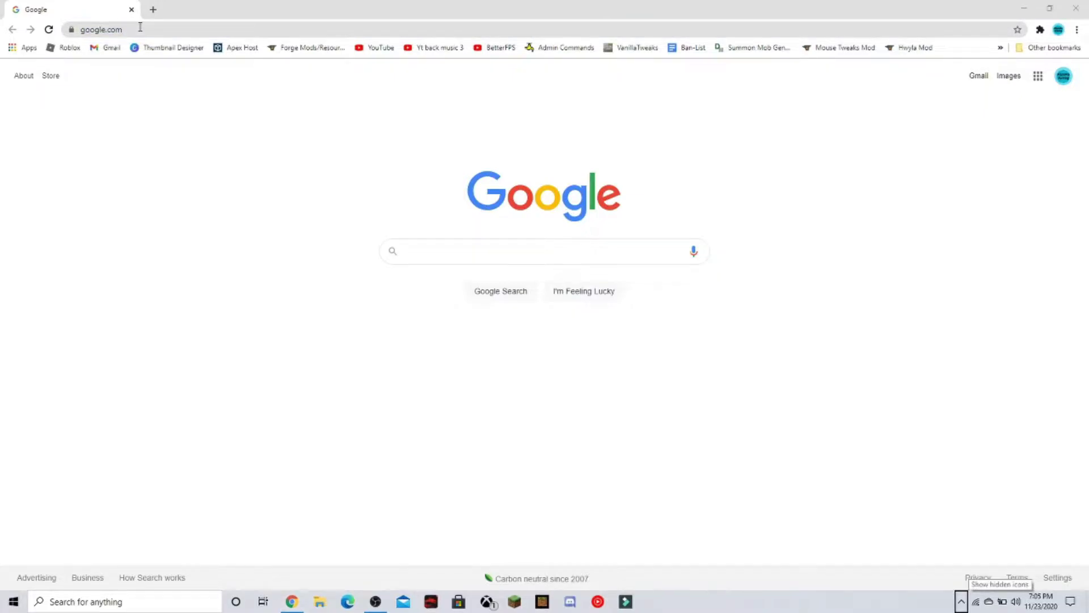
click(140, 26)
text(https://files.minecraftforge.net/?forums)
key(Return)
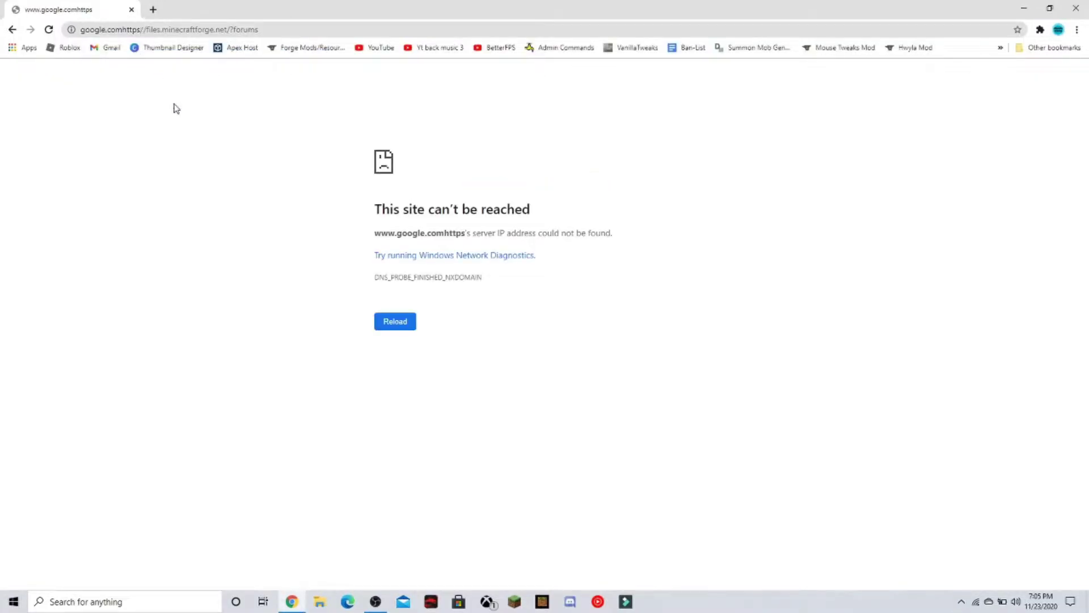
click(186, 29)
text(https://files.minecraftforge.net/?forums)
key(Return)
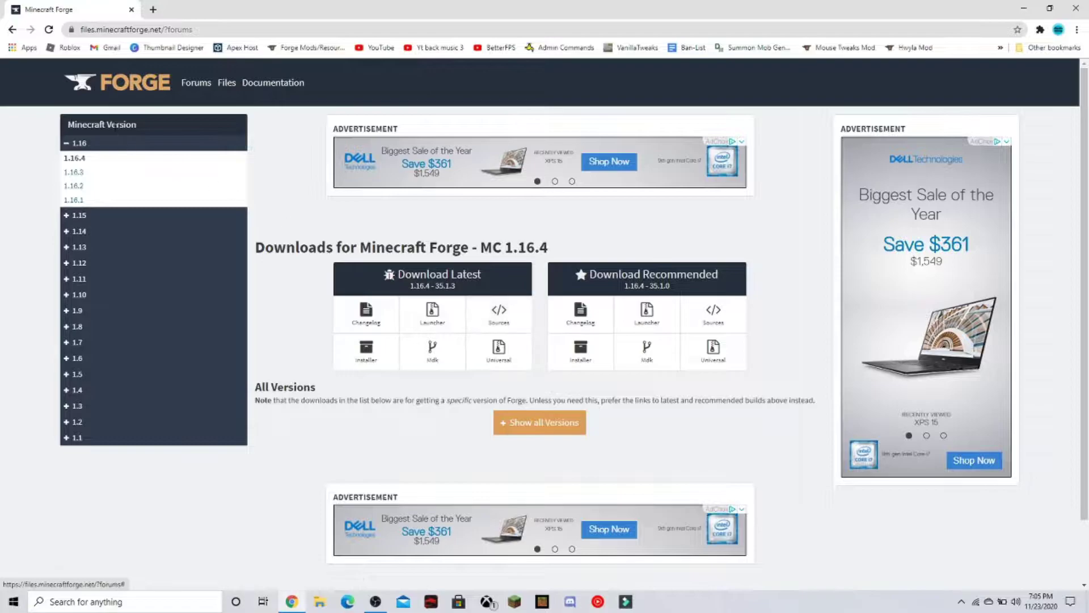
Examine the Minecraft version list, including the 1.15 releases, and compare the latest and recommended Forge downloads for 1.16.4
scroll(108, 353, down, 1)
scroll(113, 347, up, 1)
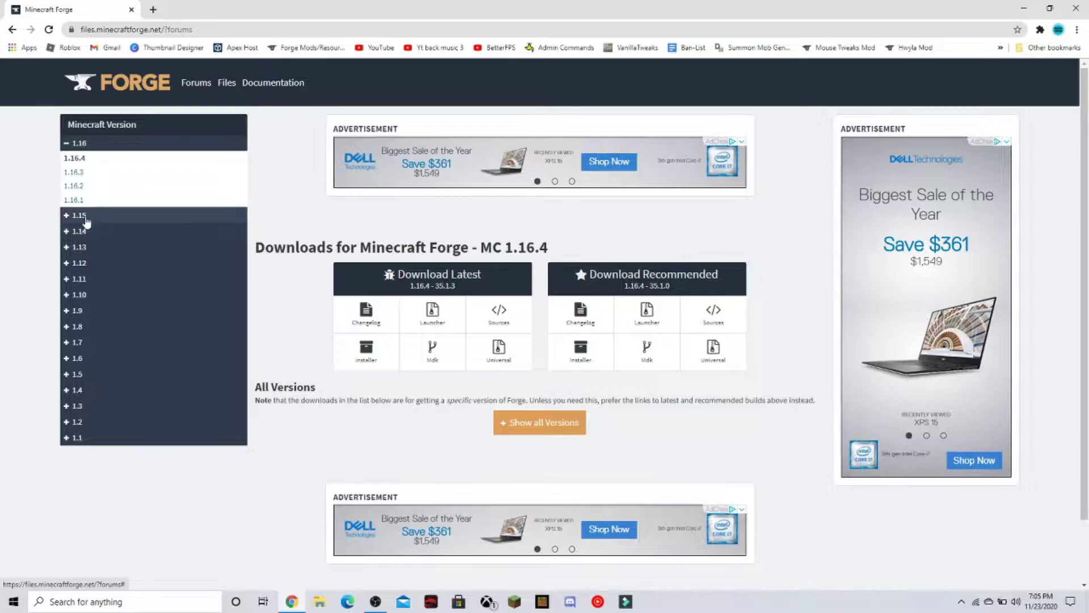
click(86, 218)
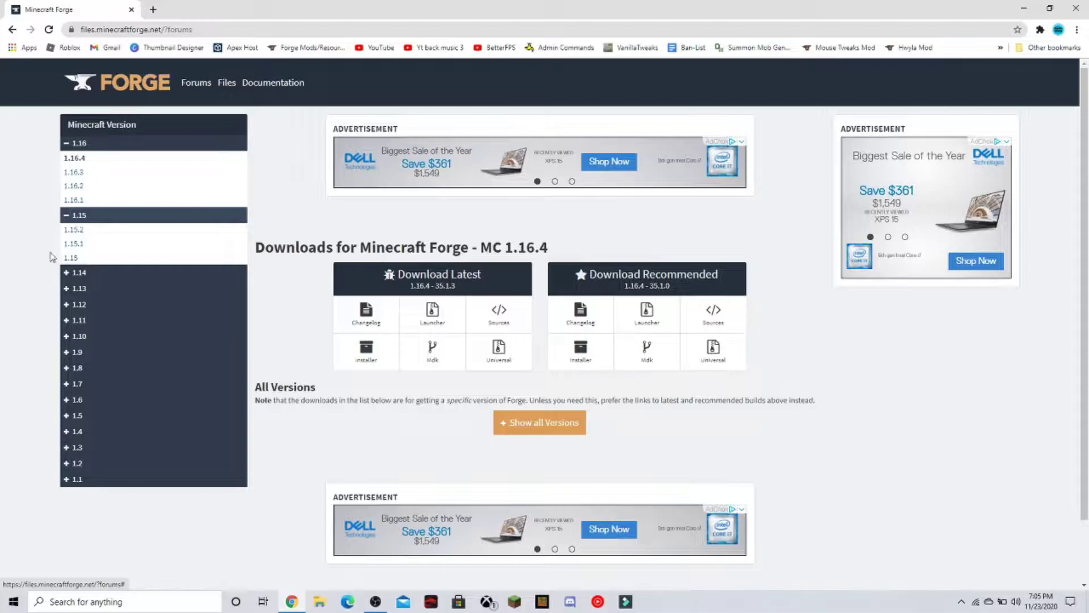
click(94, 216)
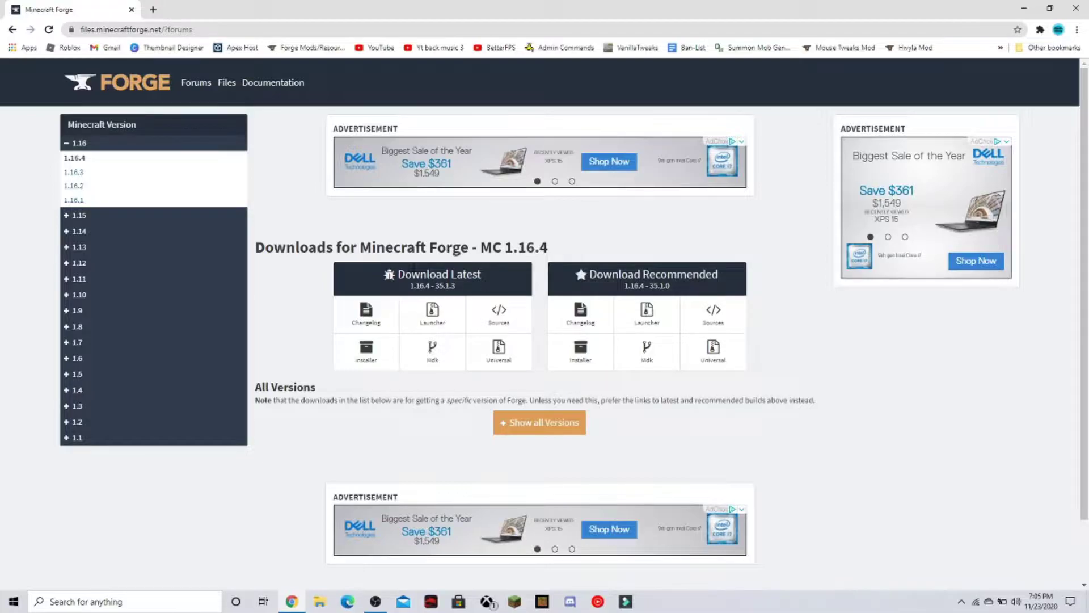
drag(395, 275, 466, 276)
drag(590, 275, 715, 276)
click(695, 287)
drag(460, 293, 416, 289)
click(499, 284)
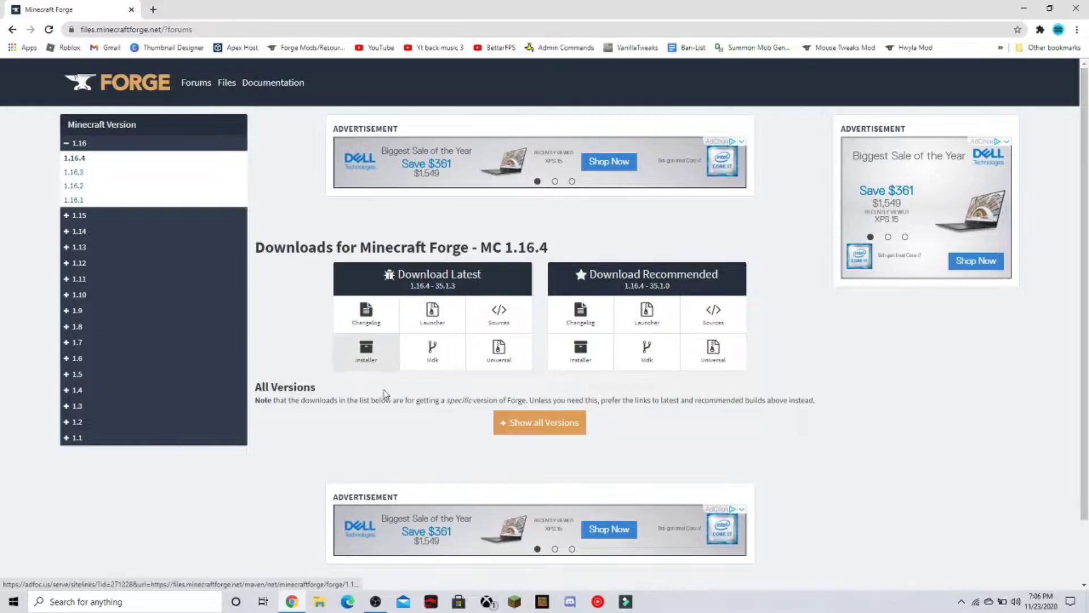
Download the latest Forge 1.16.4 - 35.1.3 installer, skip the advertisement, keep the file, and close the ad page
click(373, 362)
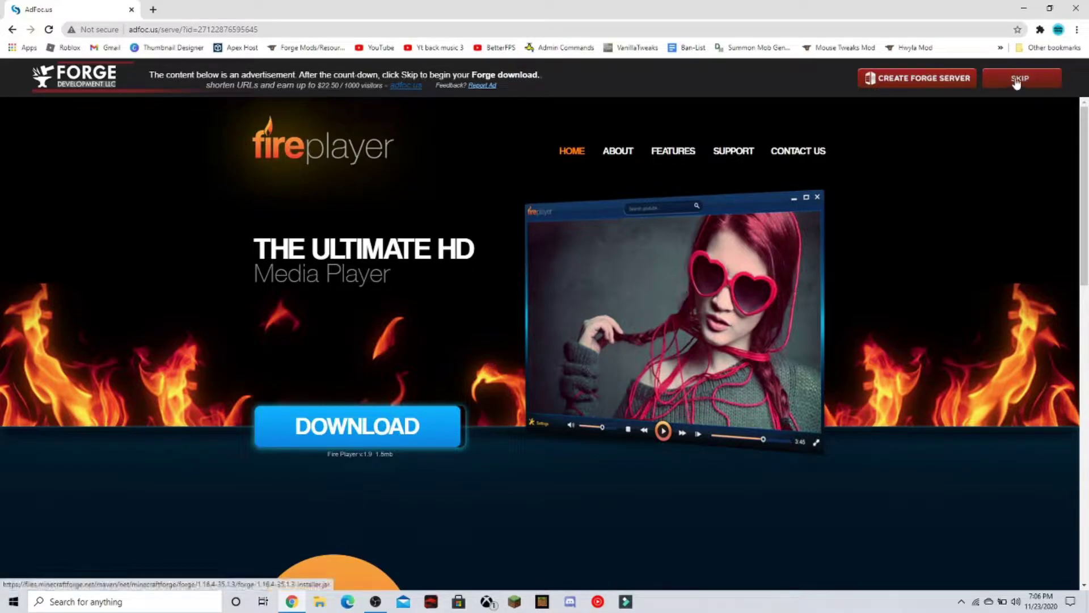
click(1016, 83)
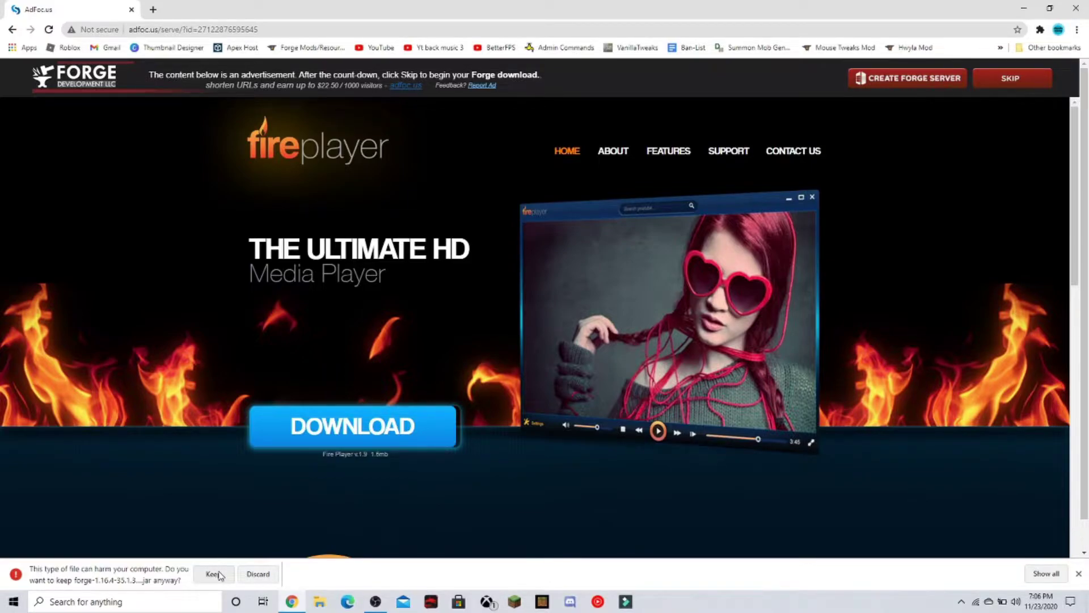
click(215, 574)
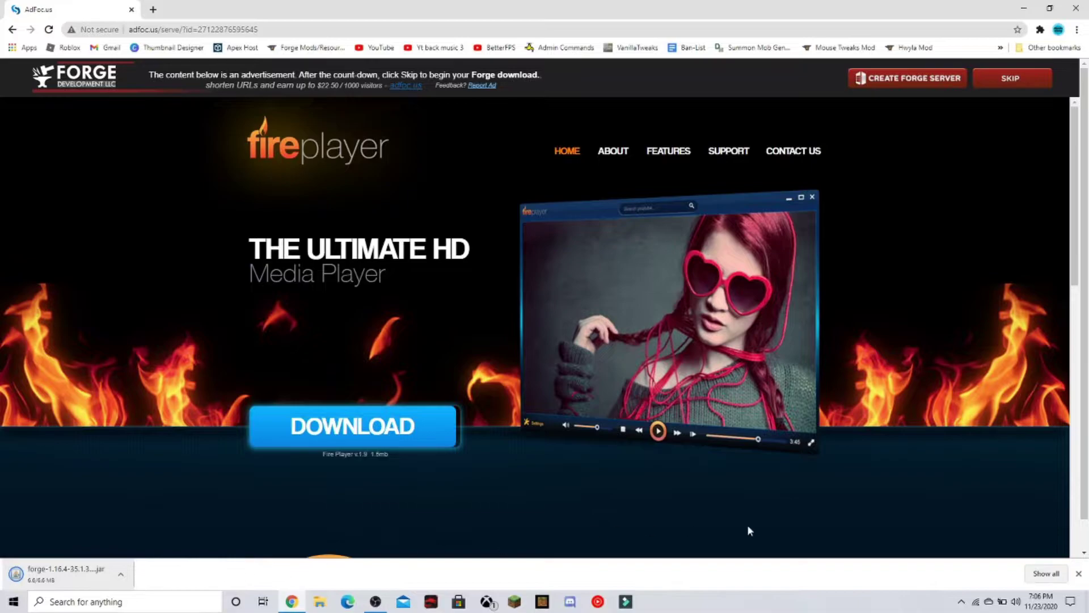
click(1079, 574)
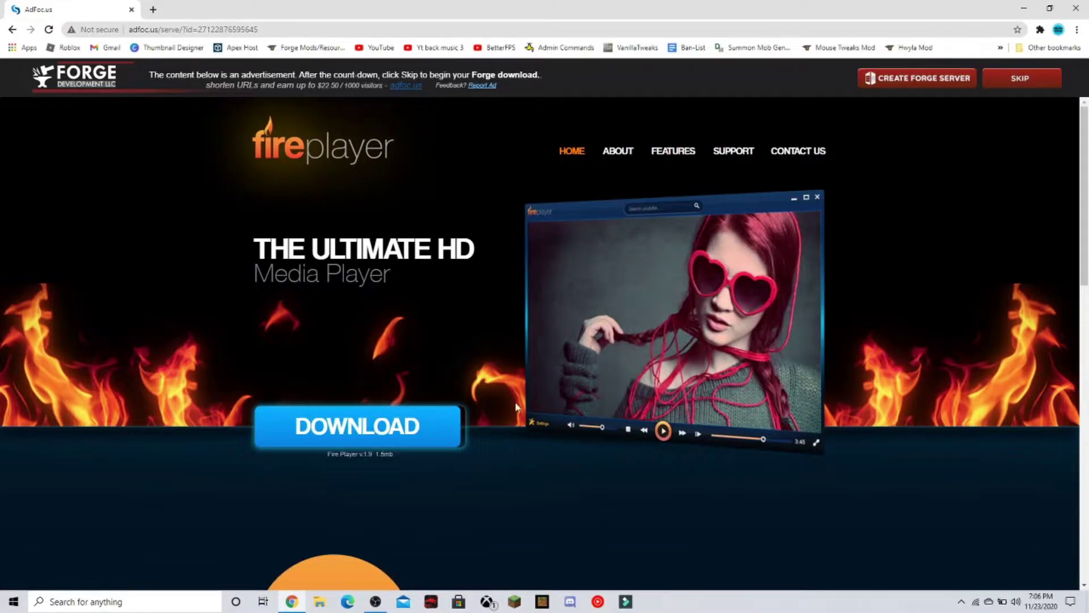
click(152, 9)
click(131, 9)
Run forge-1.16.4-35.1.3-installer from the Downloads folder in File Explorer and install the Forge client
click(321, 603)
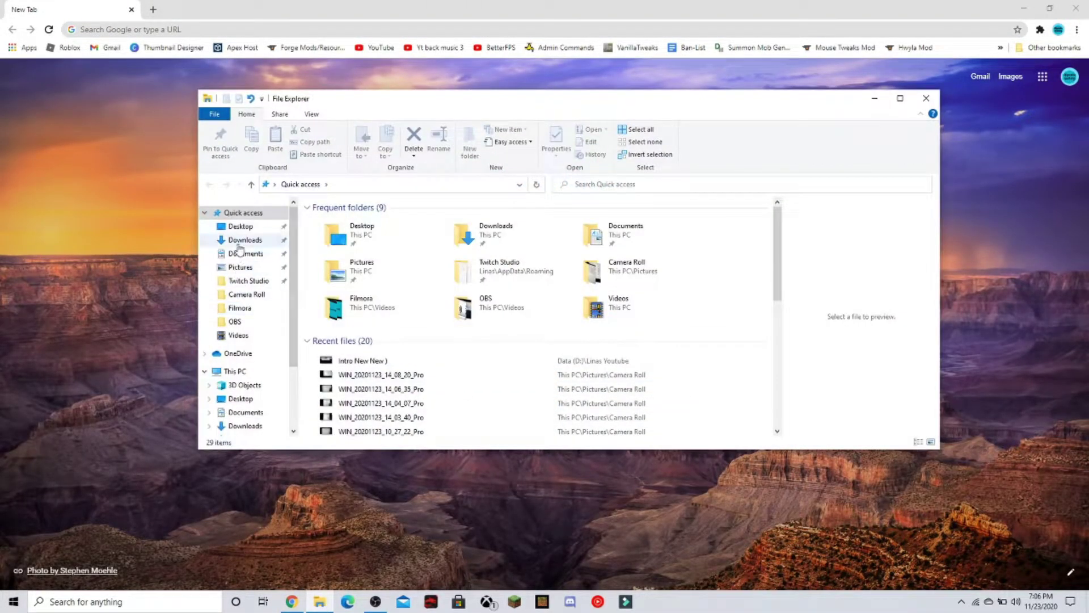
click(270, 242)
click(356, 238)
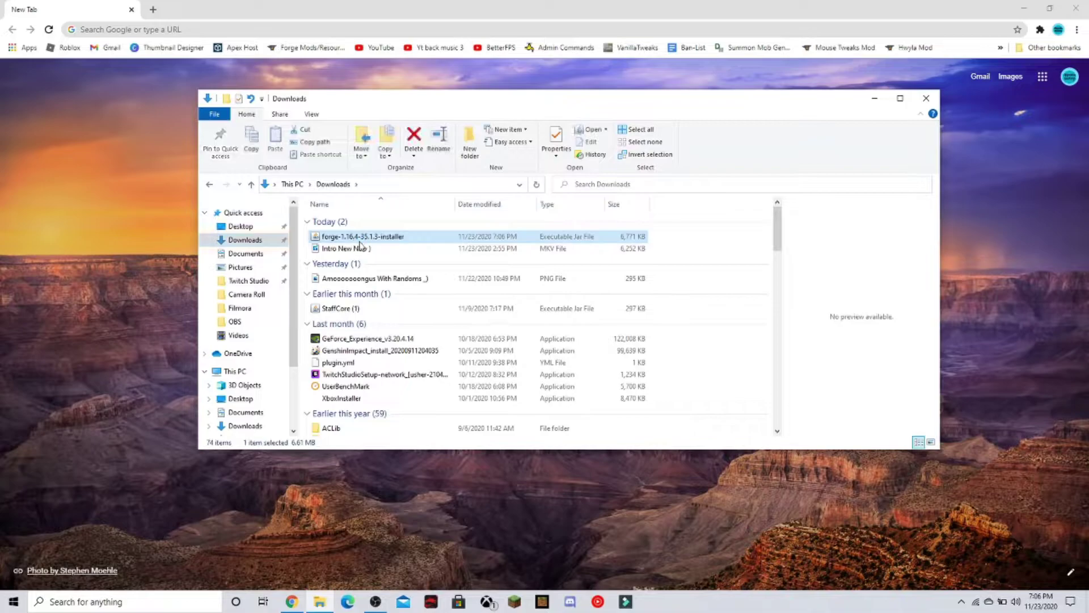
double_click(439, 240)
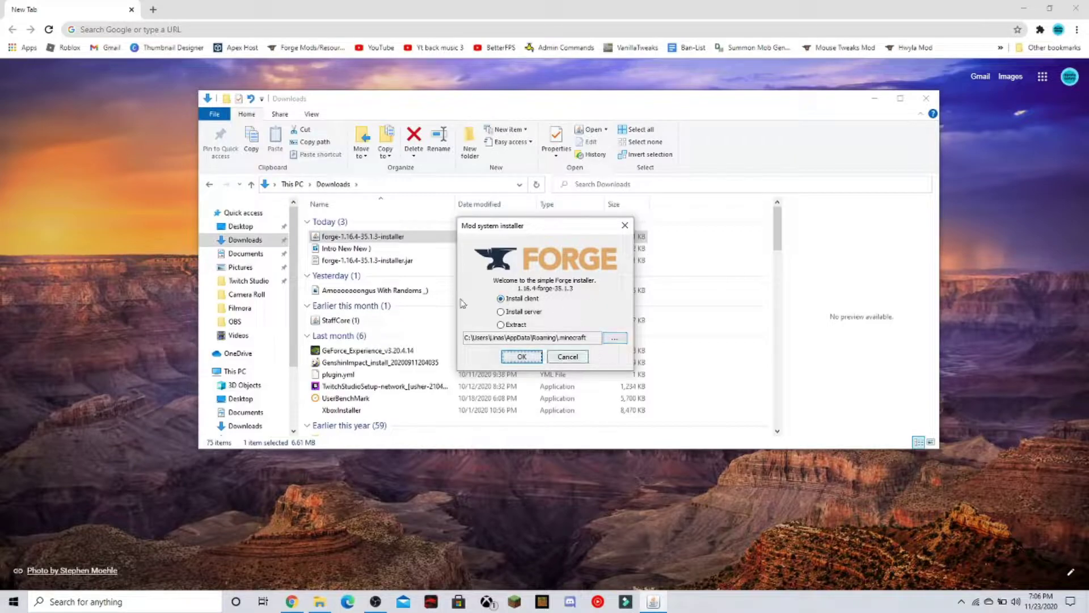
click(522, 356)
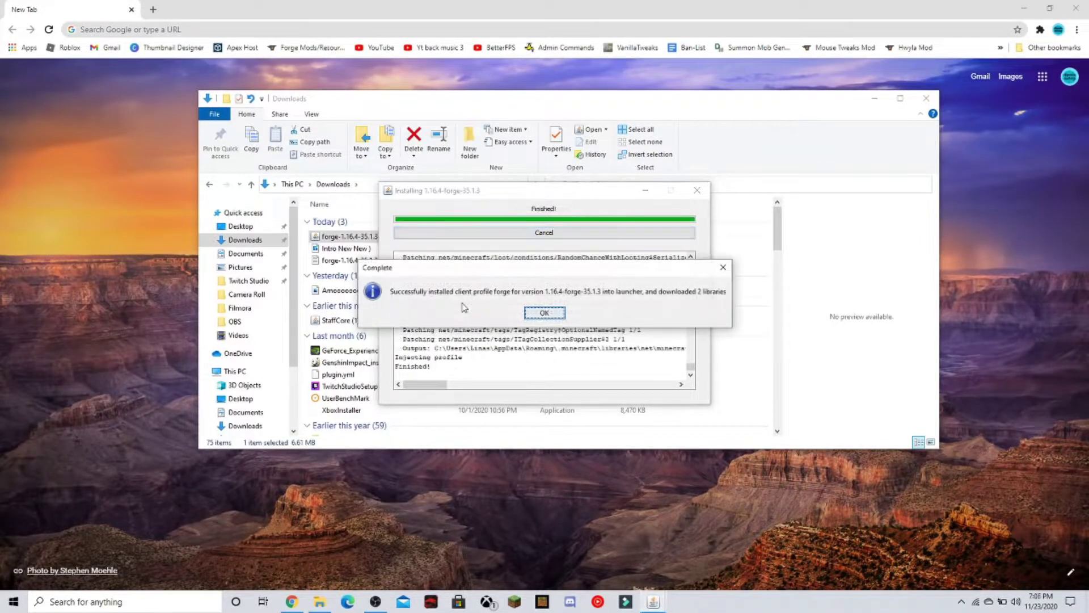
click(545, 312)
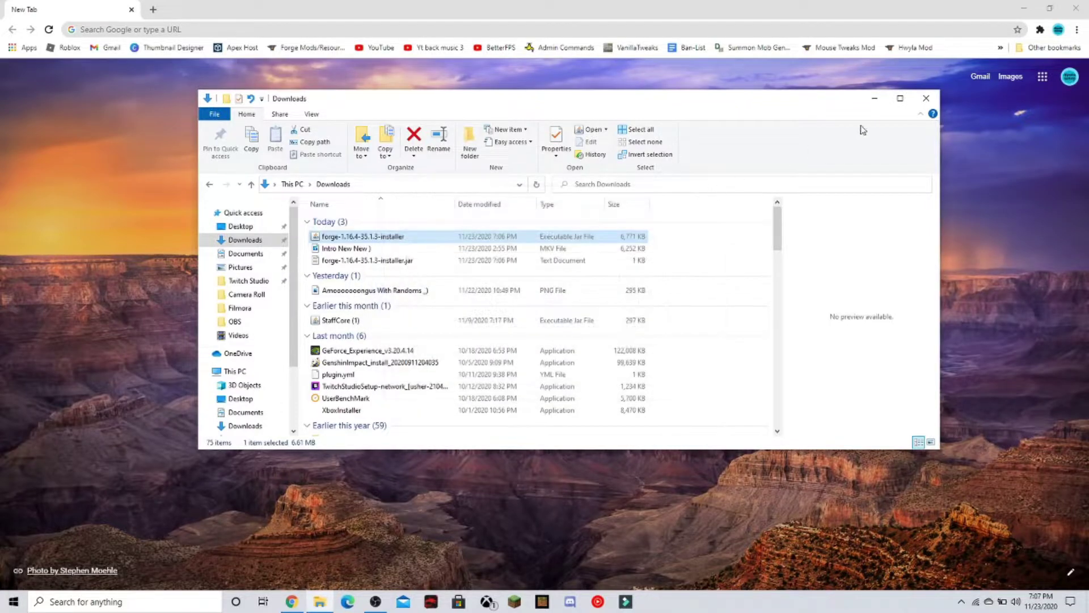
click(926, 98)
Open Minecraft Launcher, choose the forge 1.16.4-forge-35.1.3 installation for Java Edition, and minimize the launcher
click(516, 603)
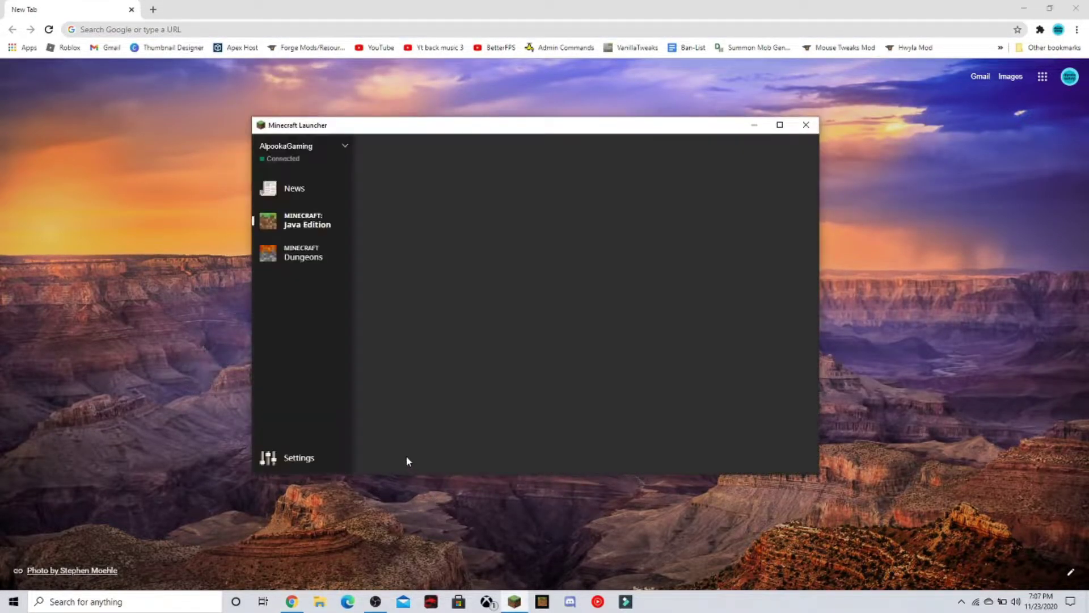
click(441, 462)
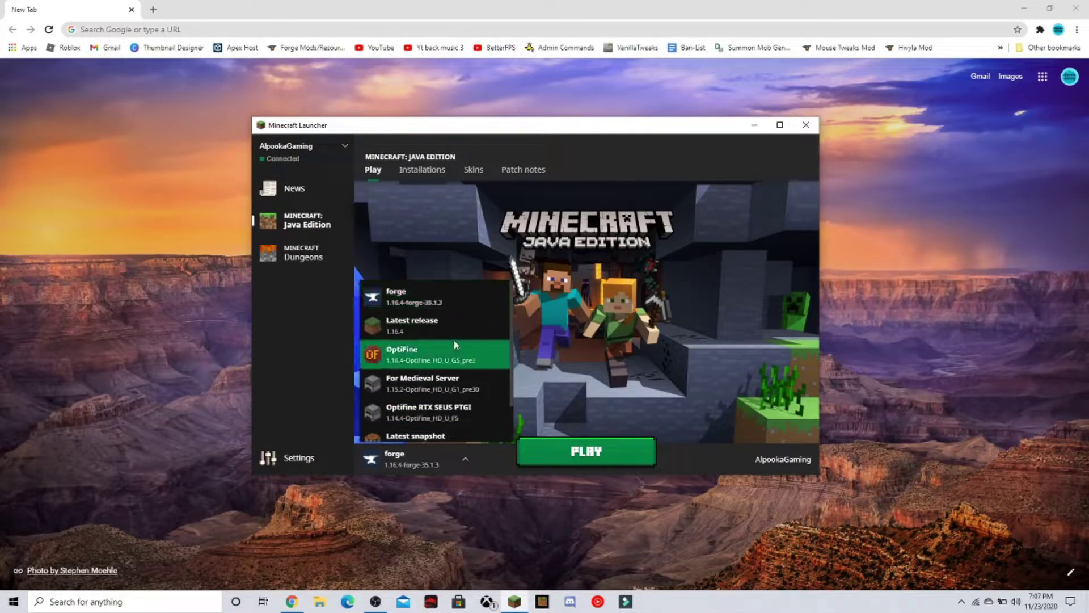
click(422, 294)
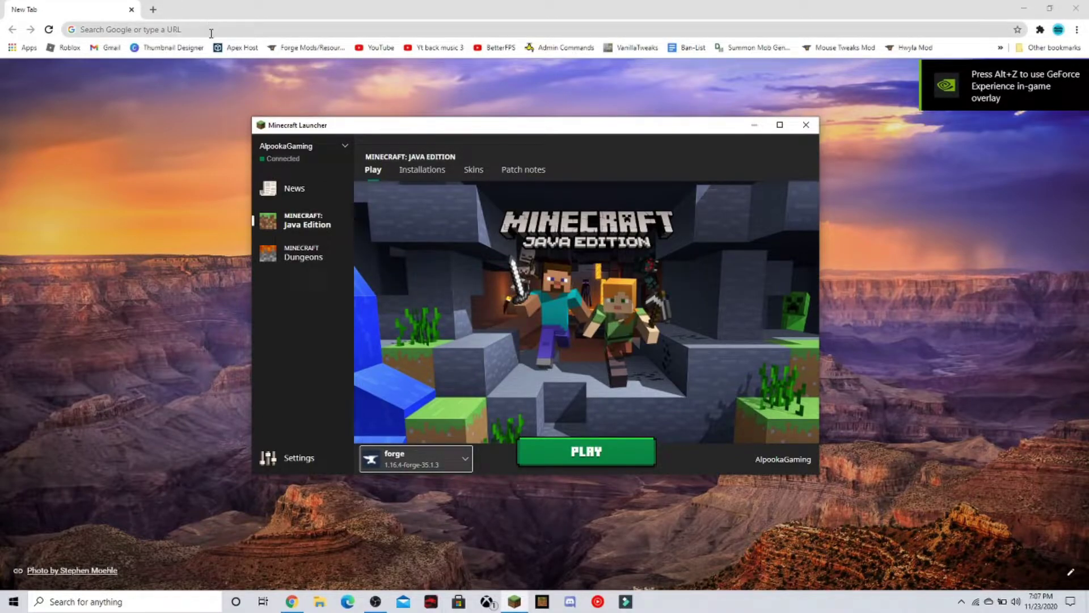
click(407, 468)
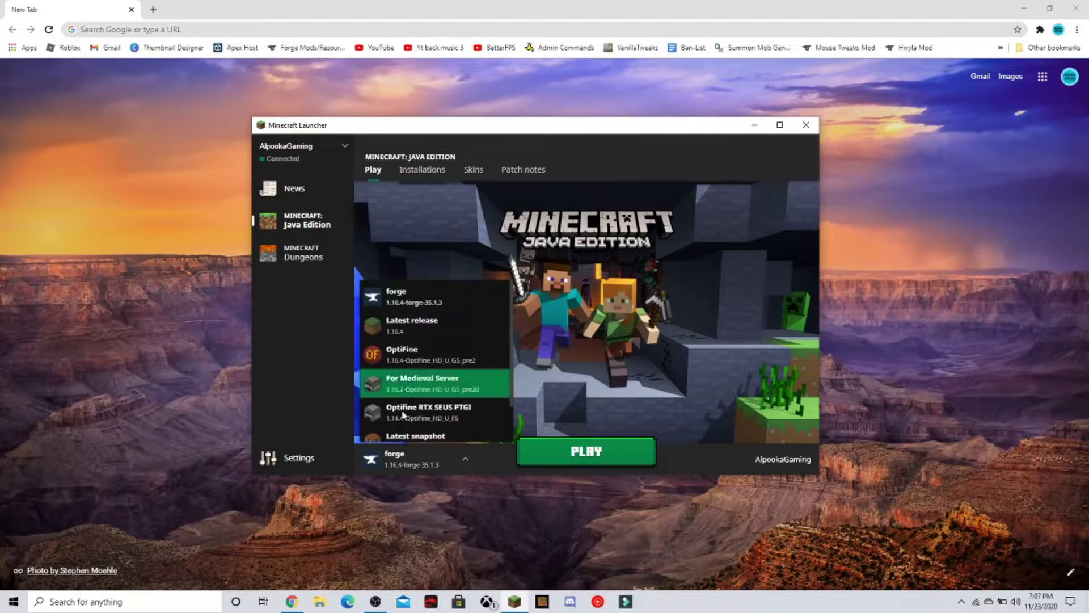
click(402, 458)
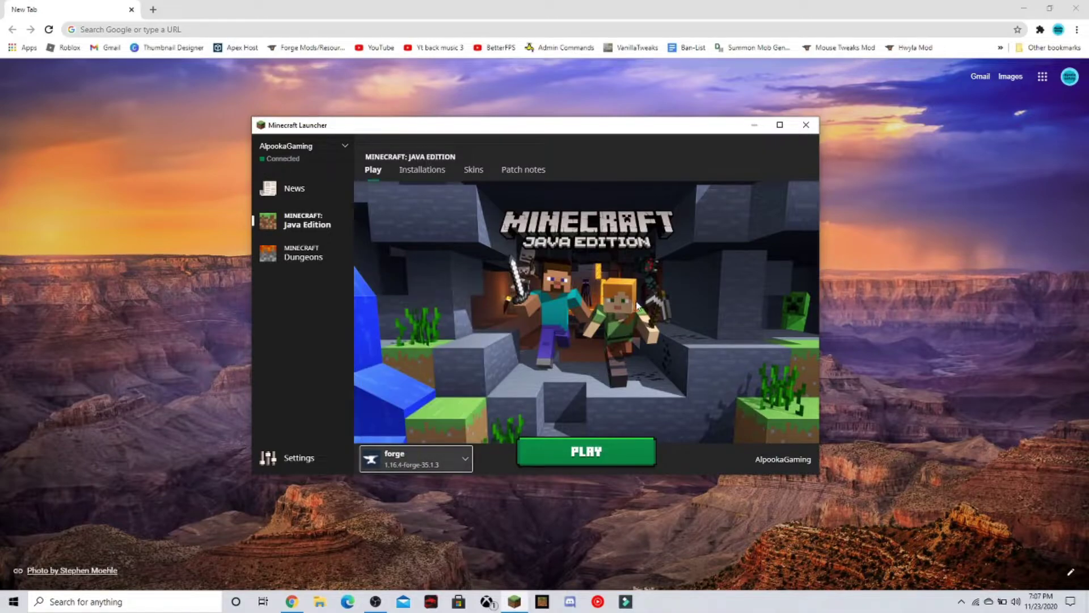
click(757, 124)
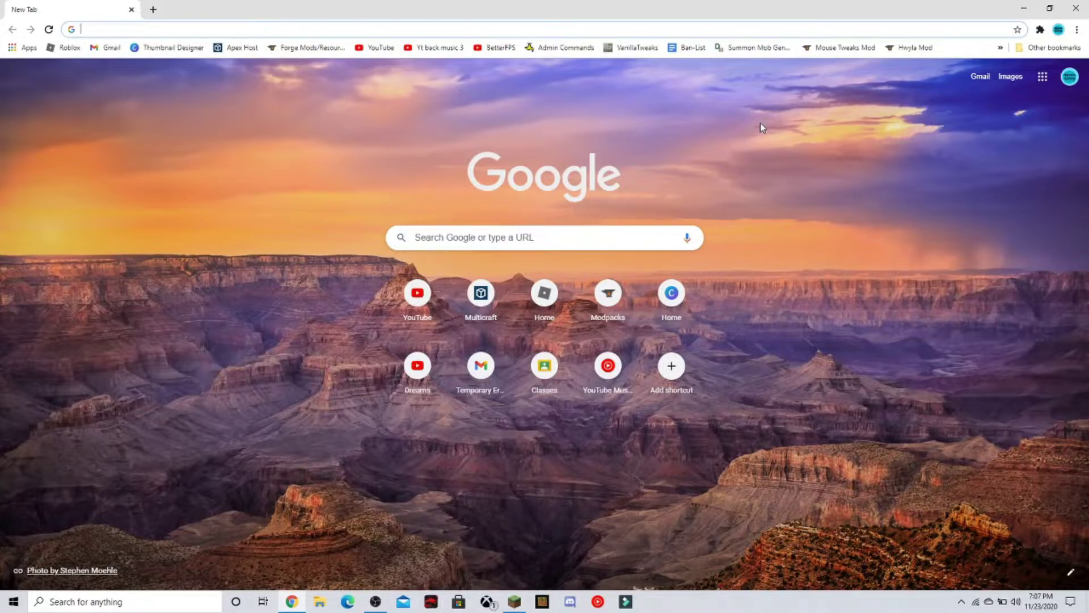
Load the CurseForge home page from the bookmarked modpacks address and open its Minecraft section
click(312, 47)
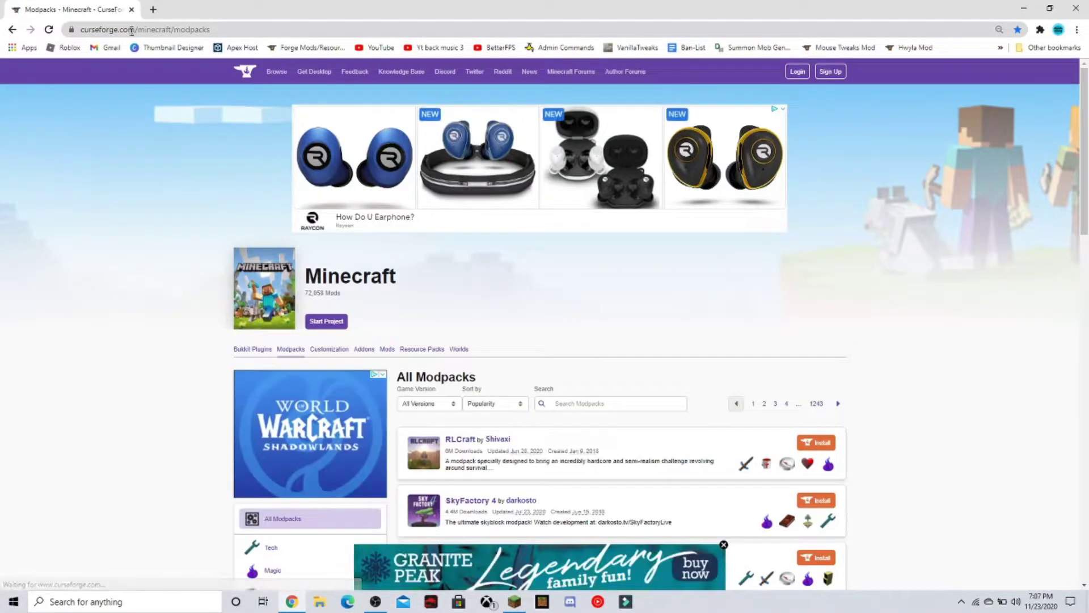
key(super)
drag(181, 30, 250, 31)
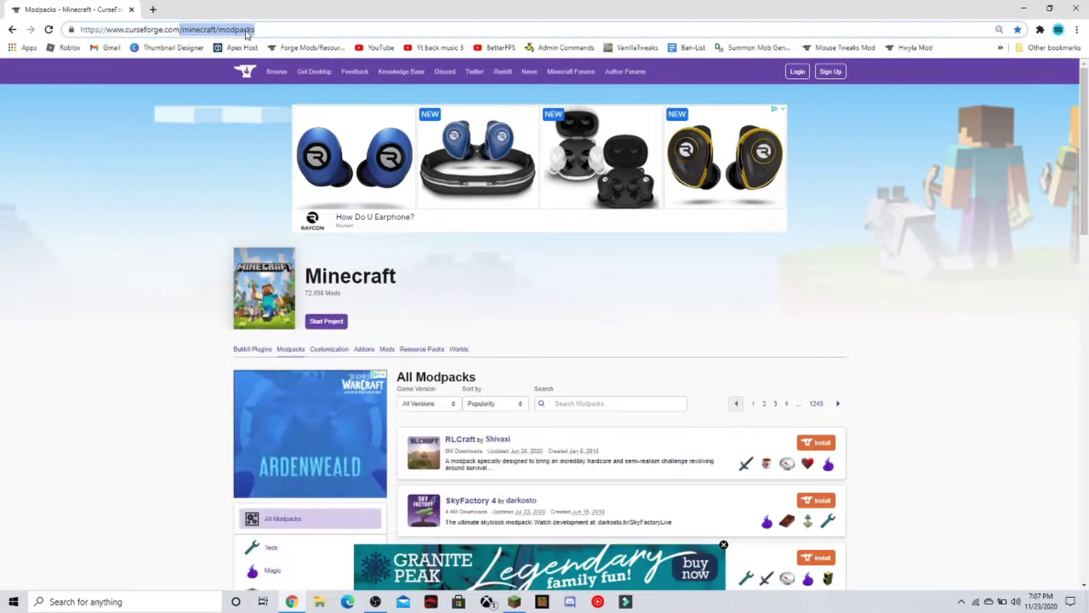
key(BackSpace)
key(Return)
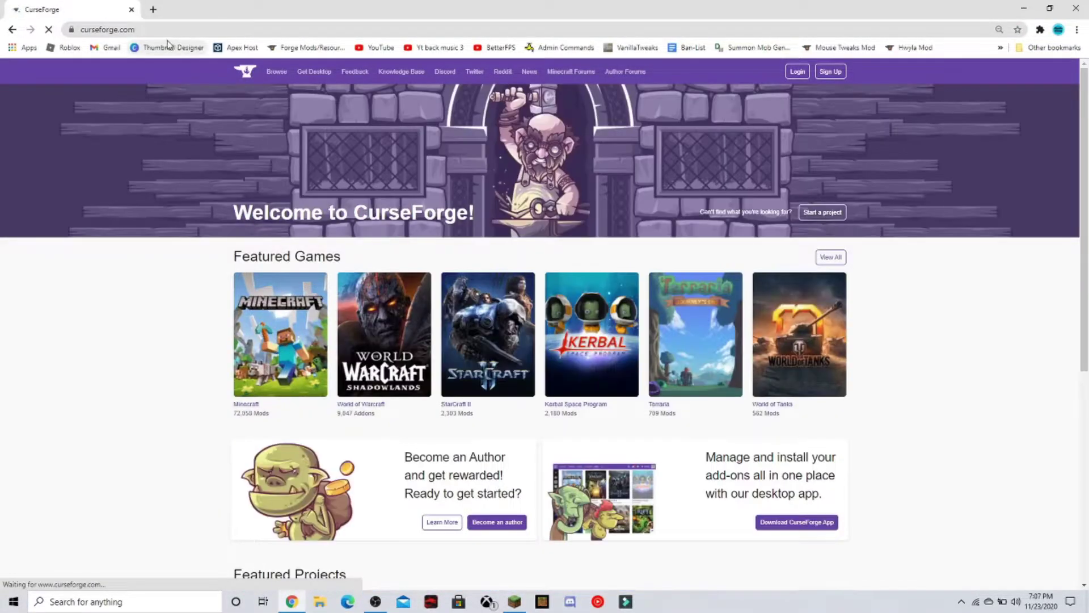
click(277, 327)
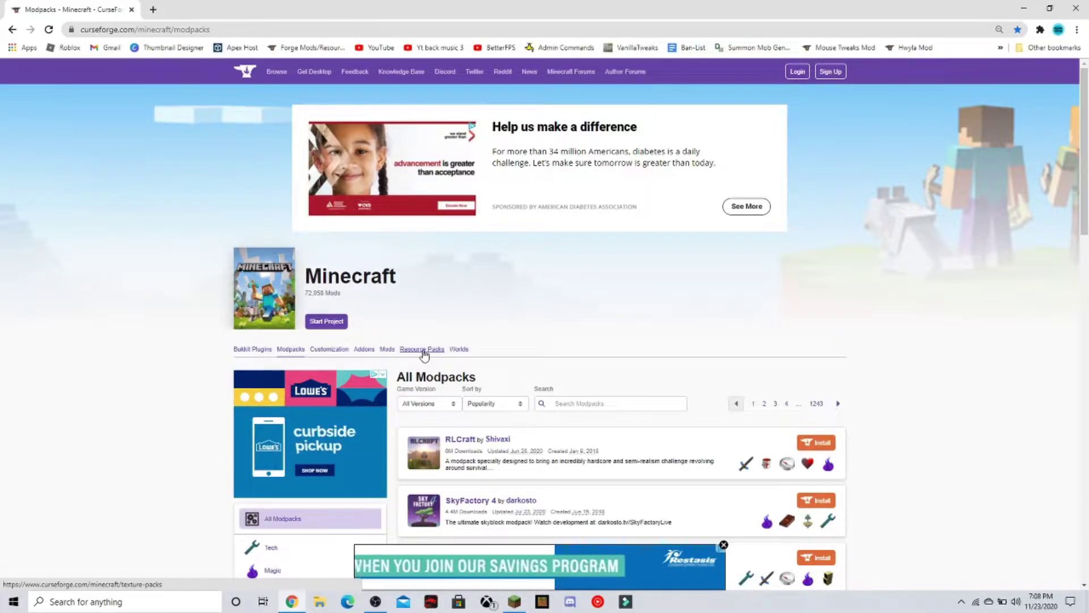
Dismiss the banner ad over the modpacks, open the Minecraft Mods listing, and browse its popular mods
scroll(490, 404, down, 6)
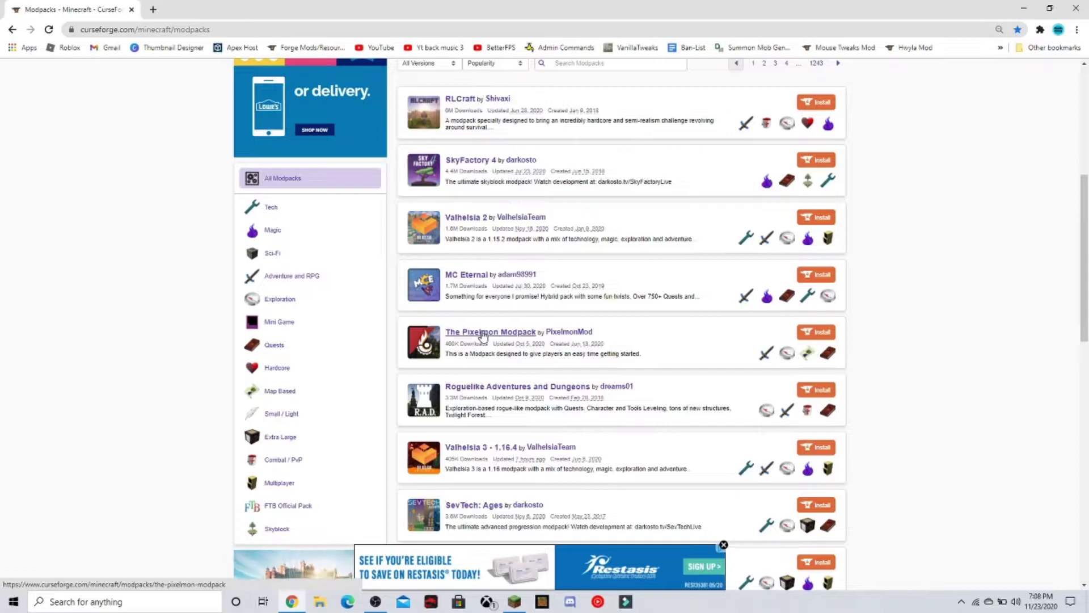
scroll(482, 340, up, 6)
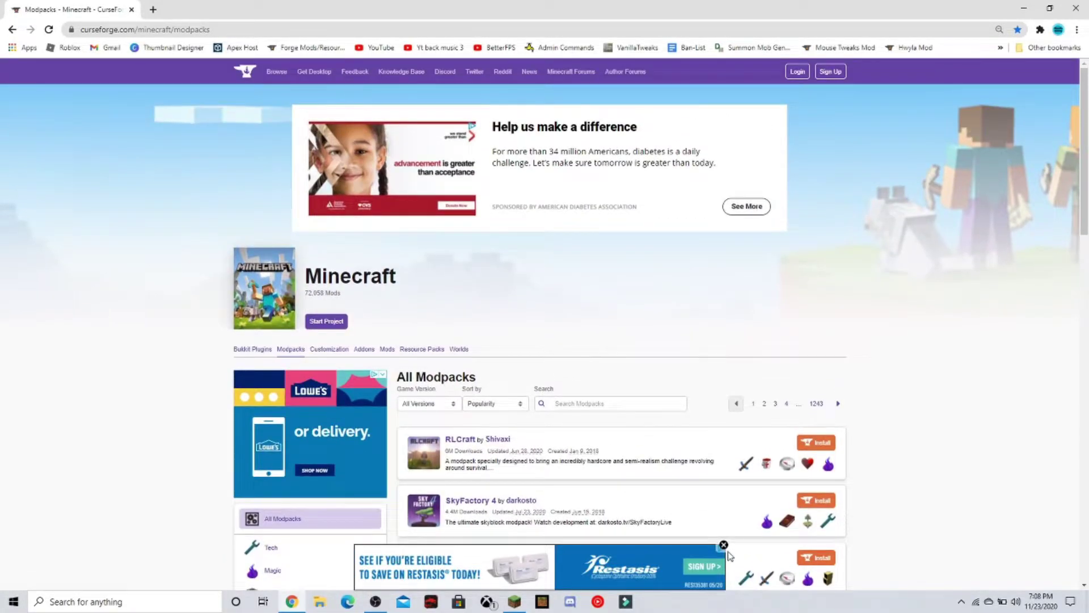
click(724, 545)
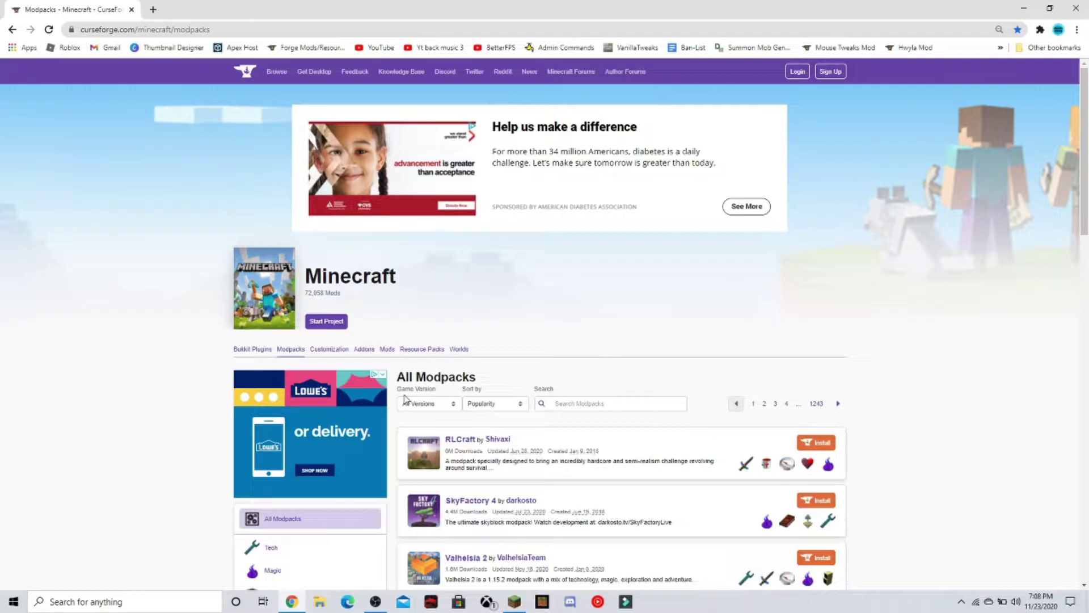
click(387, 351)
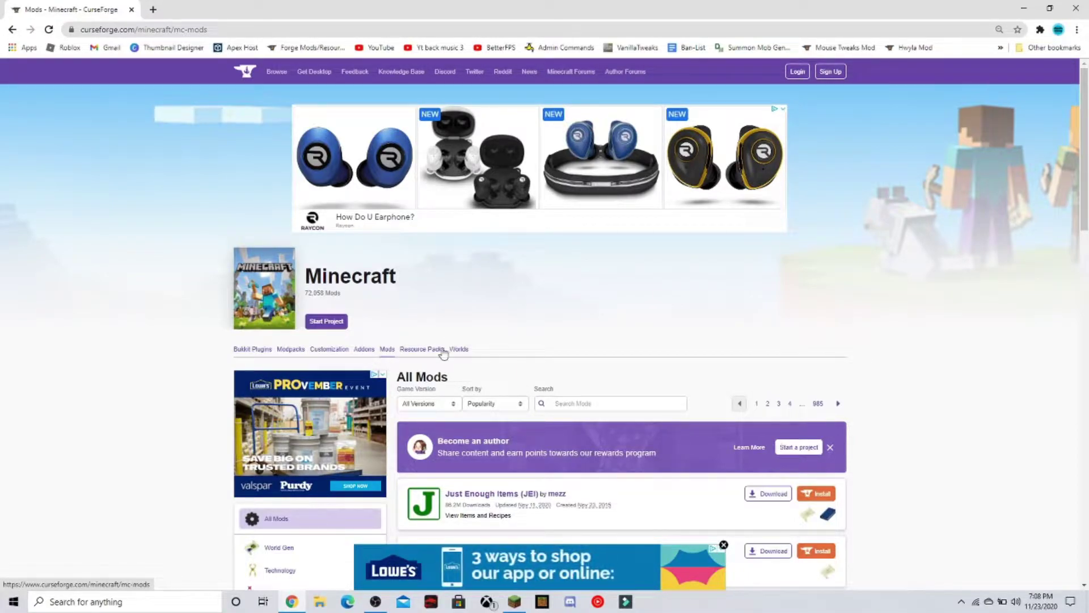
scroll(414, 351, down, 3)
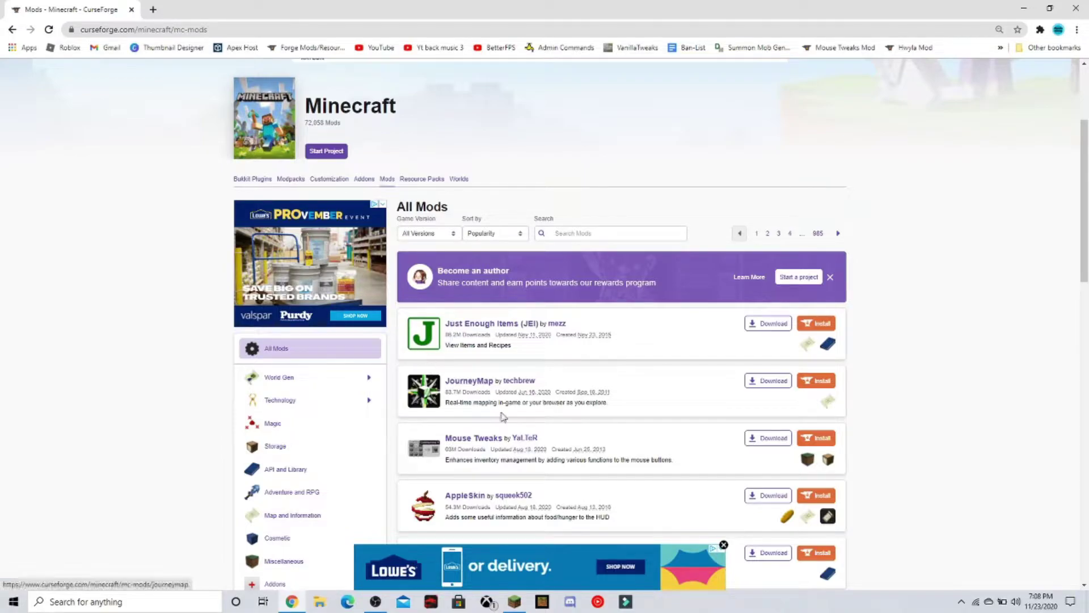
scroll(502, 416, down, 2)
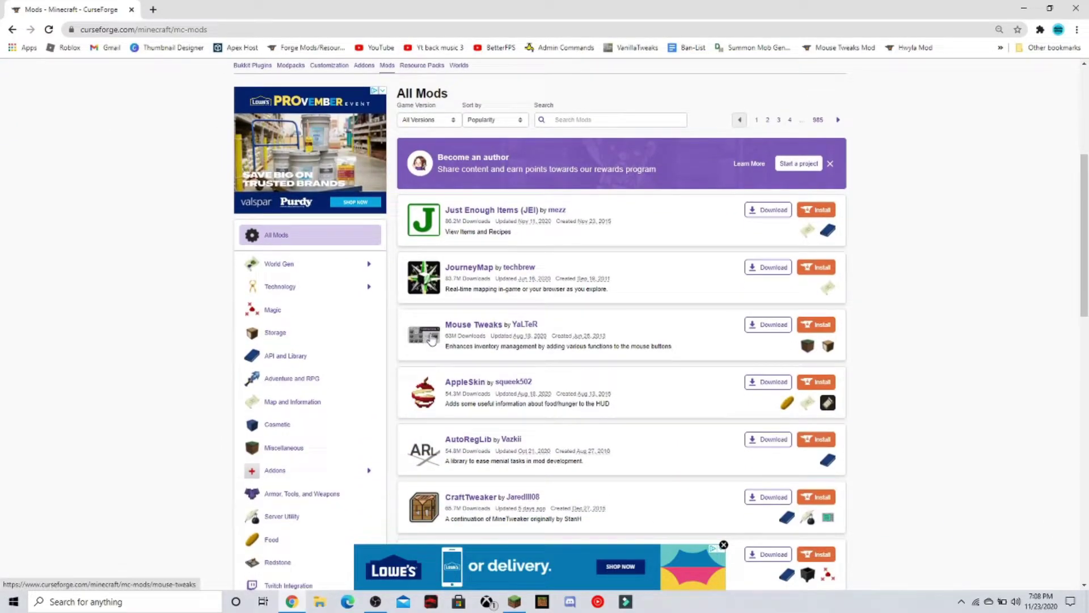
scroll(437, 329, up, 4)
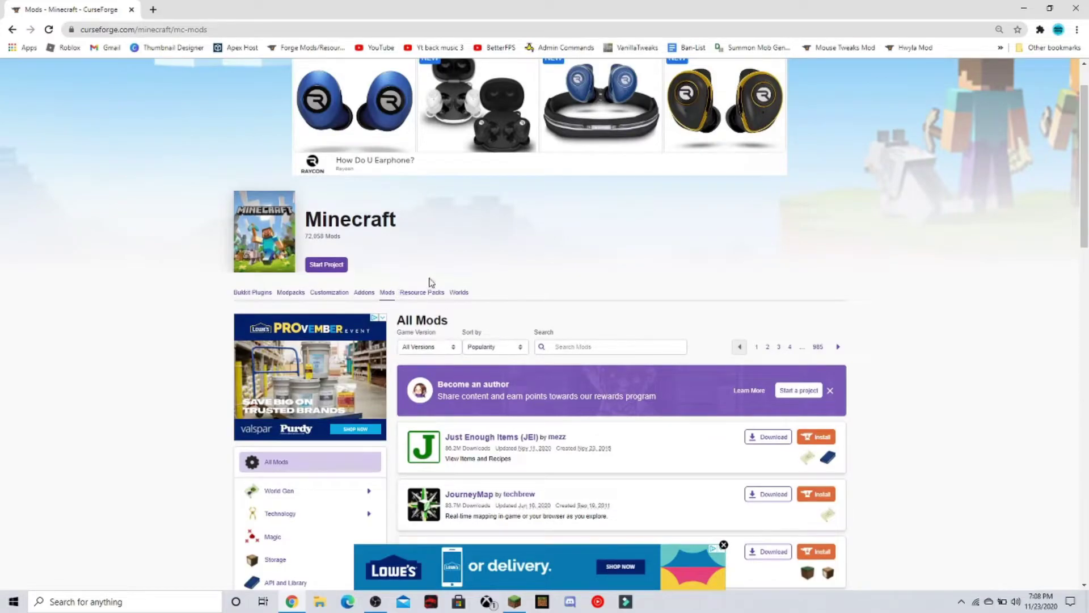
Filter the Minecraft mods listing by the Forge modloader, returning to the filtered list from the Just Enough Items page
click(422, 347)
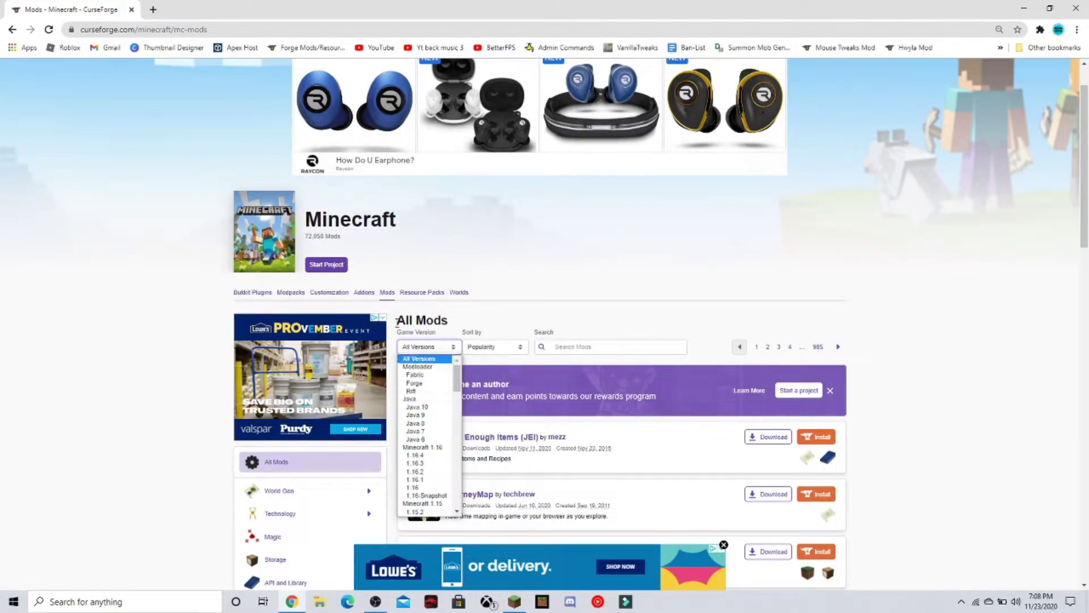
click(423, 384)
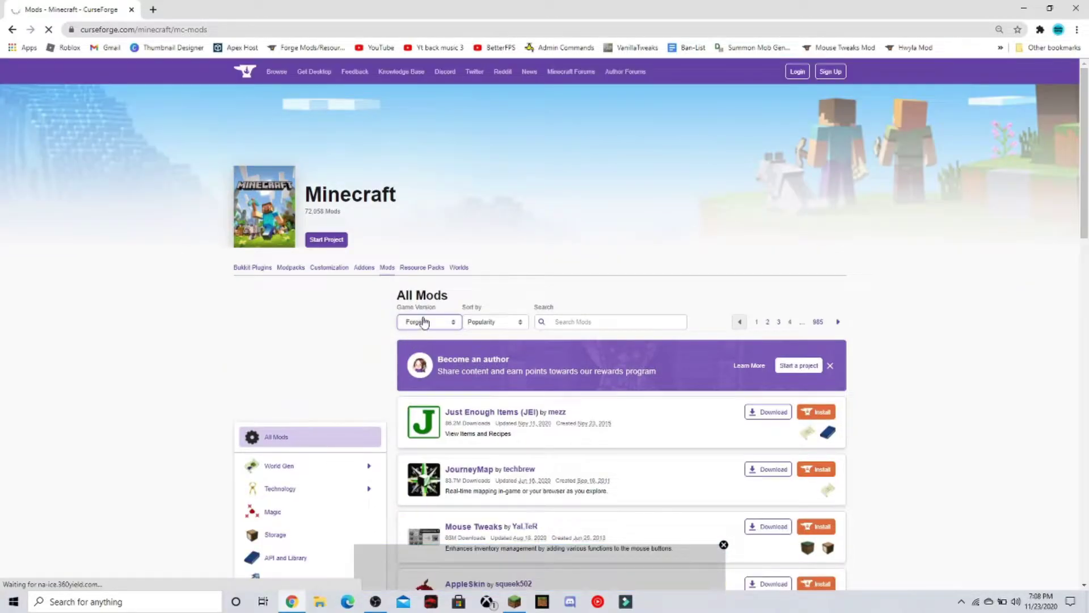
click(420, 309)
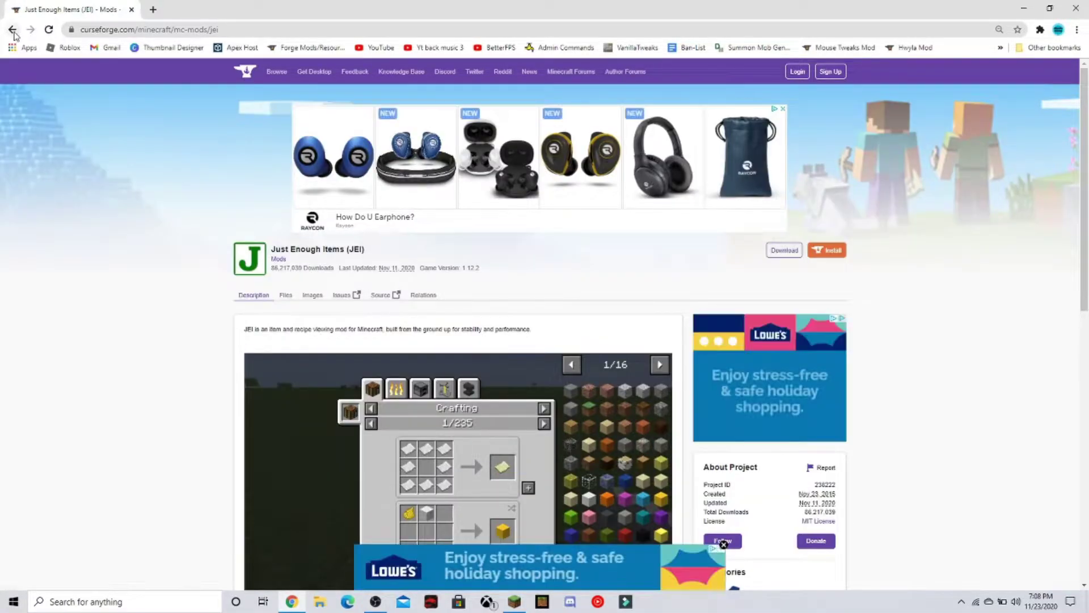
click(13, 30)
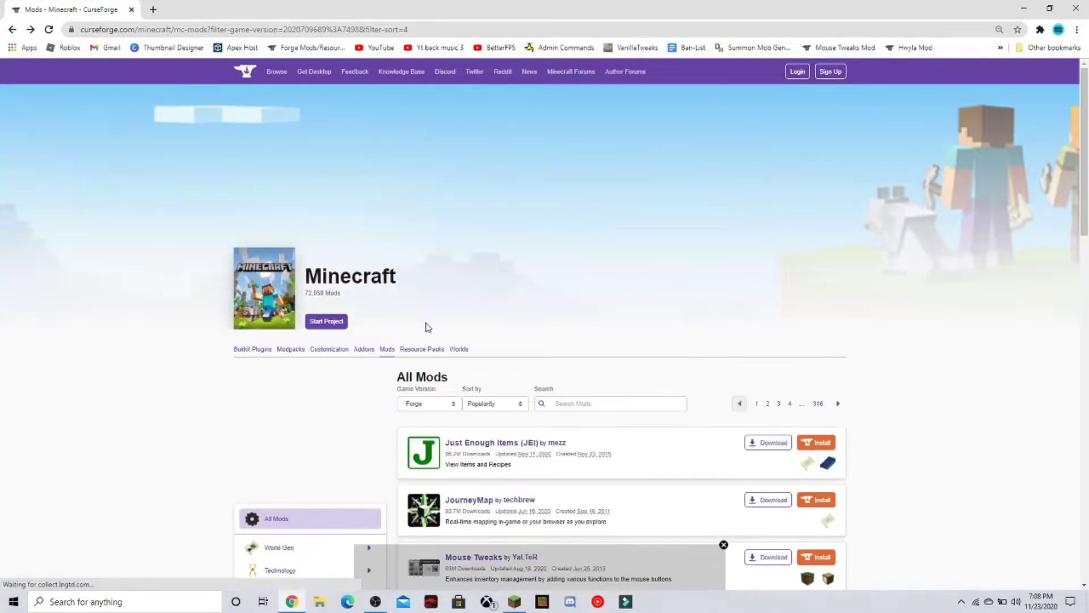
scroll(428, 327, down, 3)
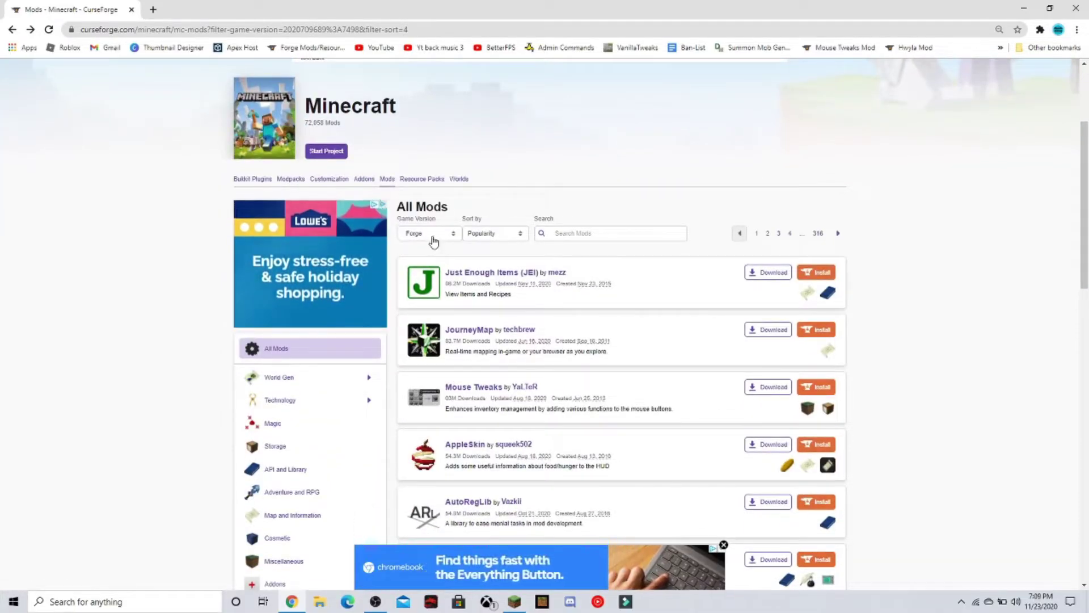
Examine the Minecraft versions offered by the game version filter, keep Forge selected, and browse the popular Forge mods
click(431, 238)
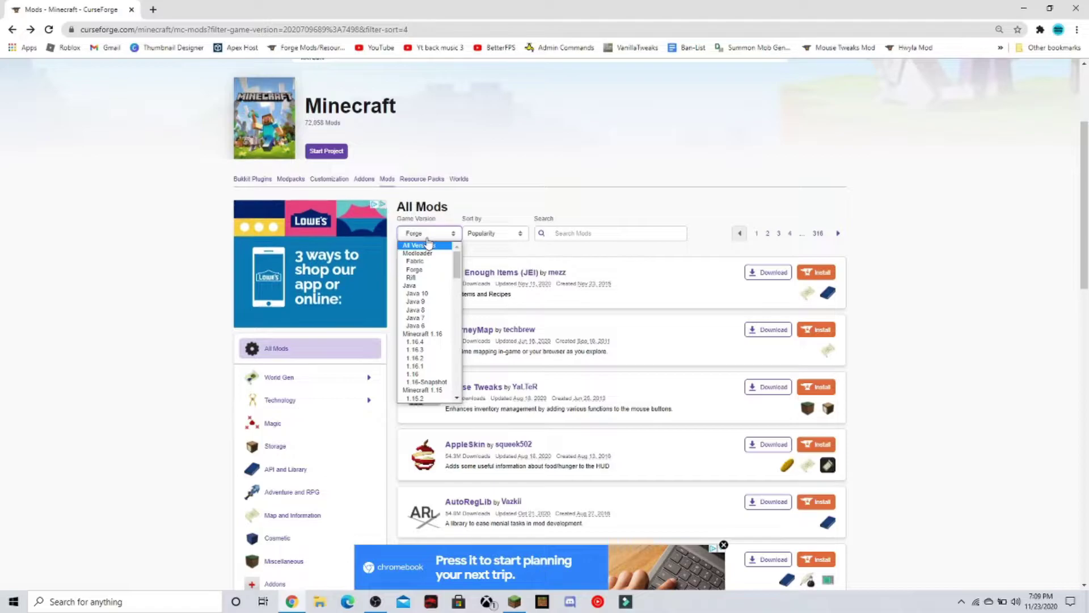
scroll(437, 284, down, 1)
scroll(441, 318, up, 1)
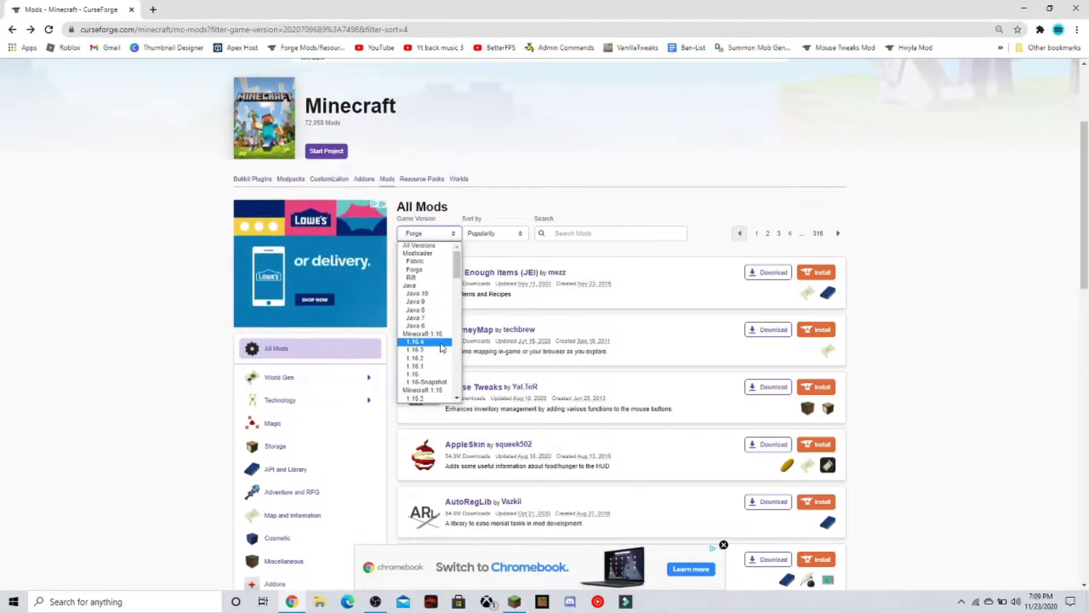
click(424, 236)
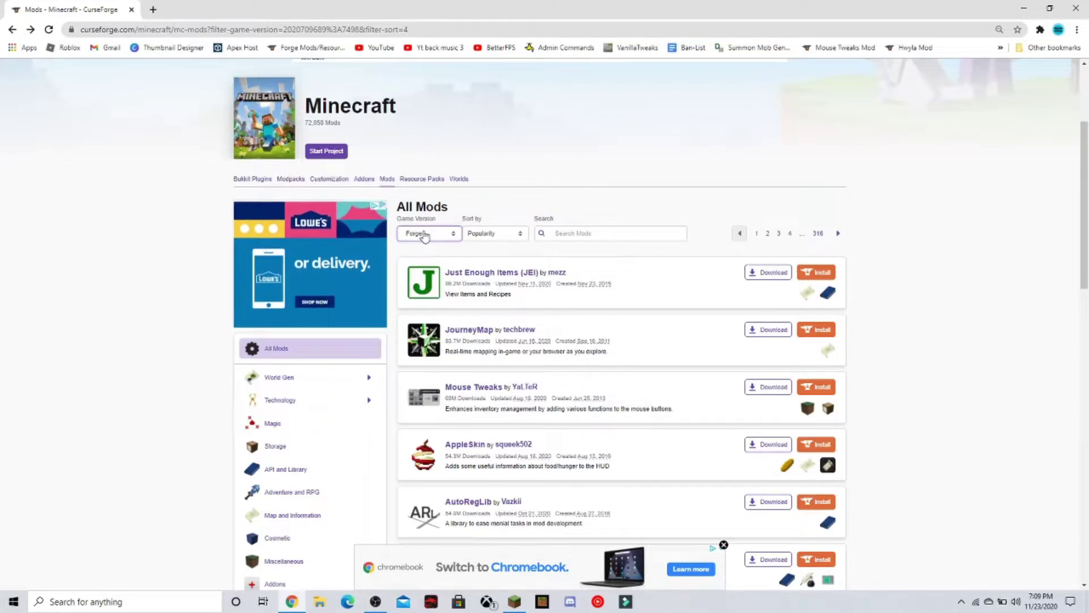
click(424, 235)
click(513, 200)
scroll(536, 313, down, 4)
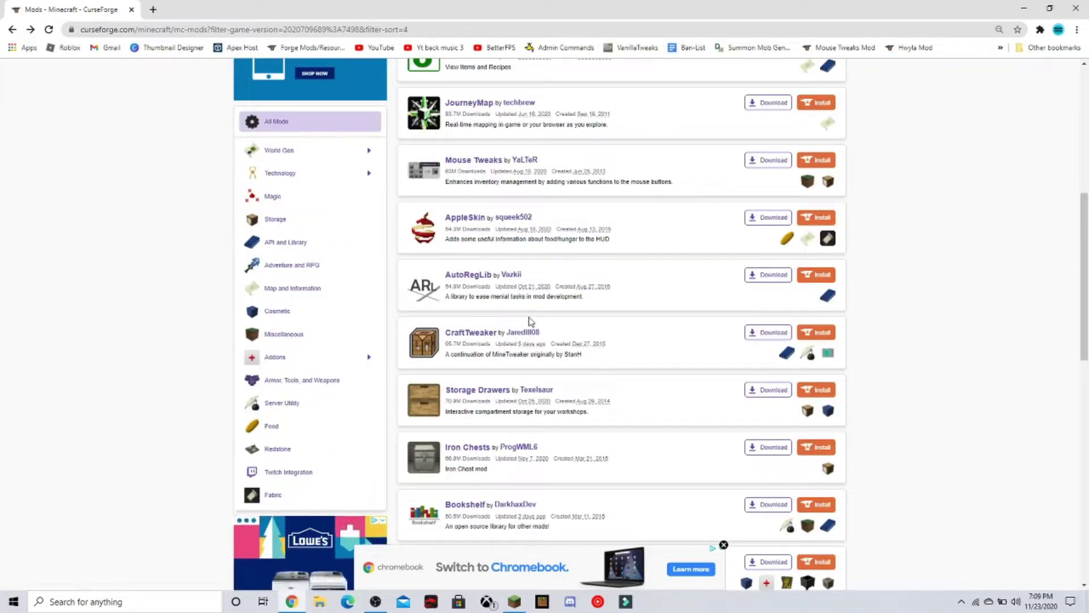
scroll(537, 321, up, 2)
scroll(536, 320, up, 3)
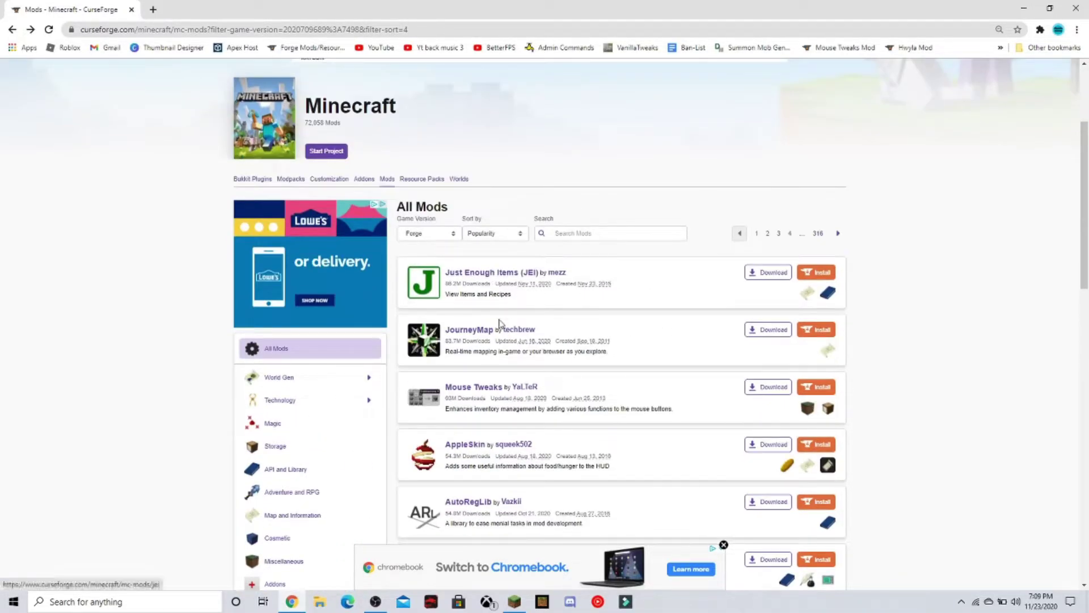
scroll(488, 363, down, 1)
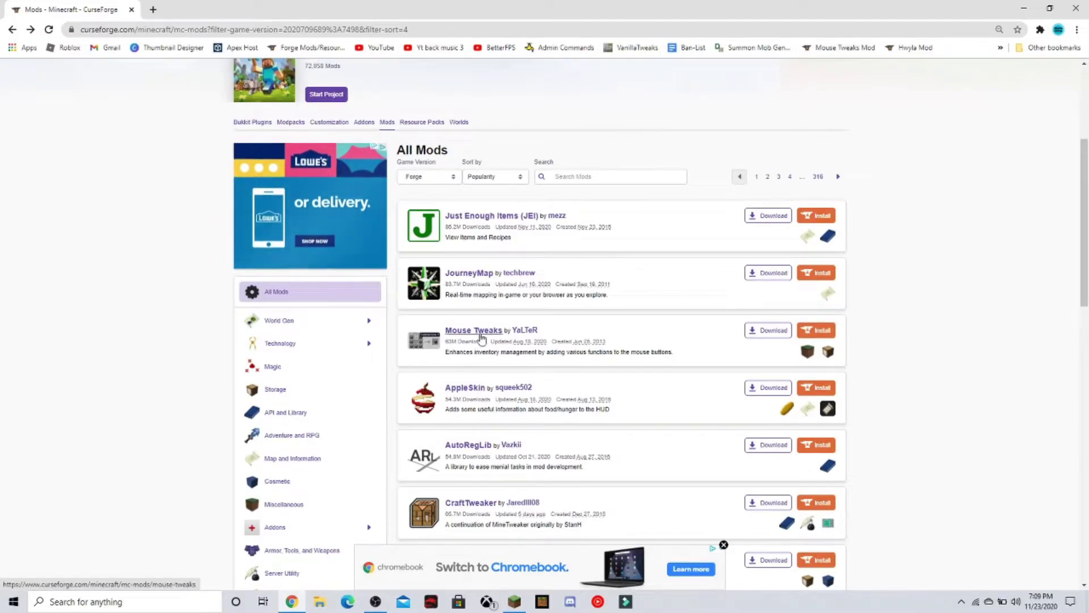
Open the JourneyMap mod's file list and check which Minecraft versions its files support
click(478, 274)
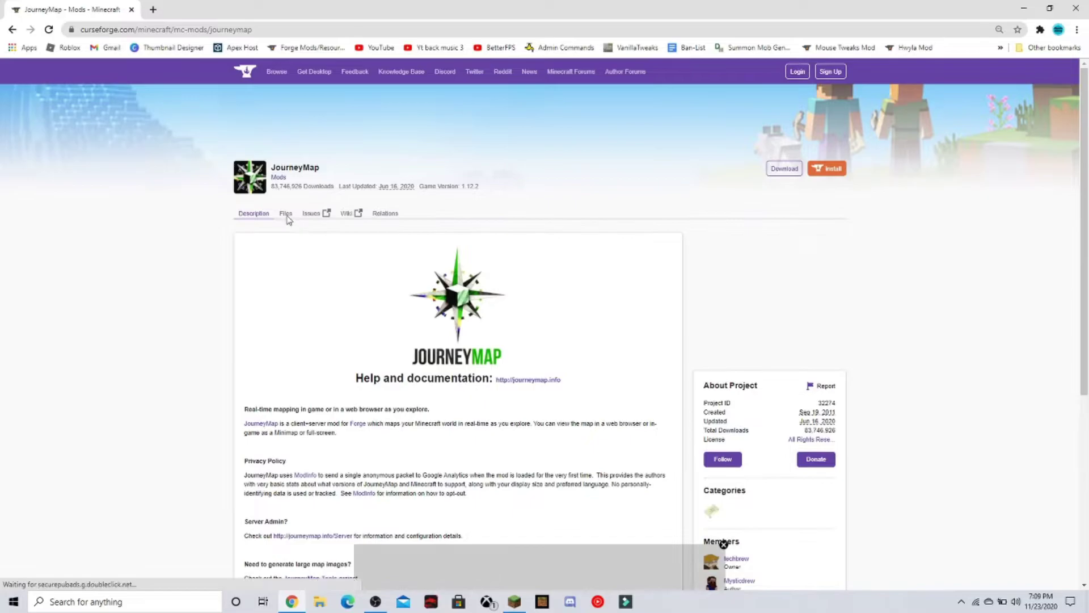
click(291, 298)
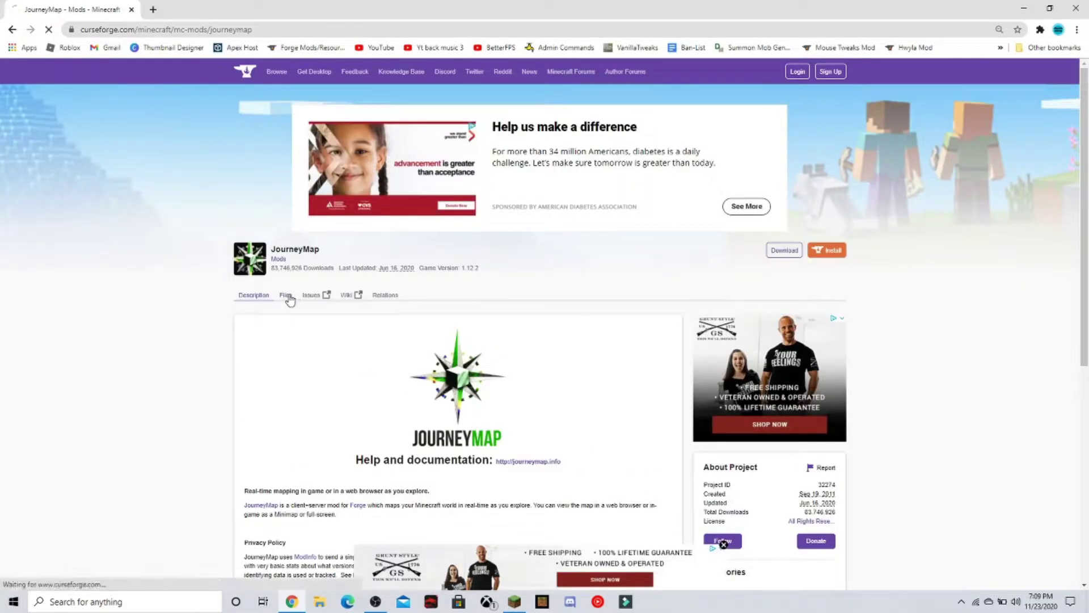
scroll(374, 340, down, 2)
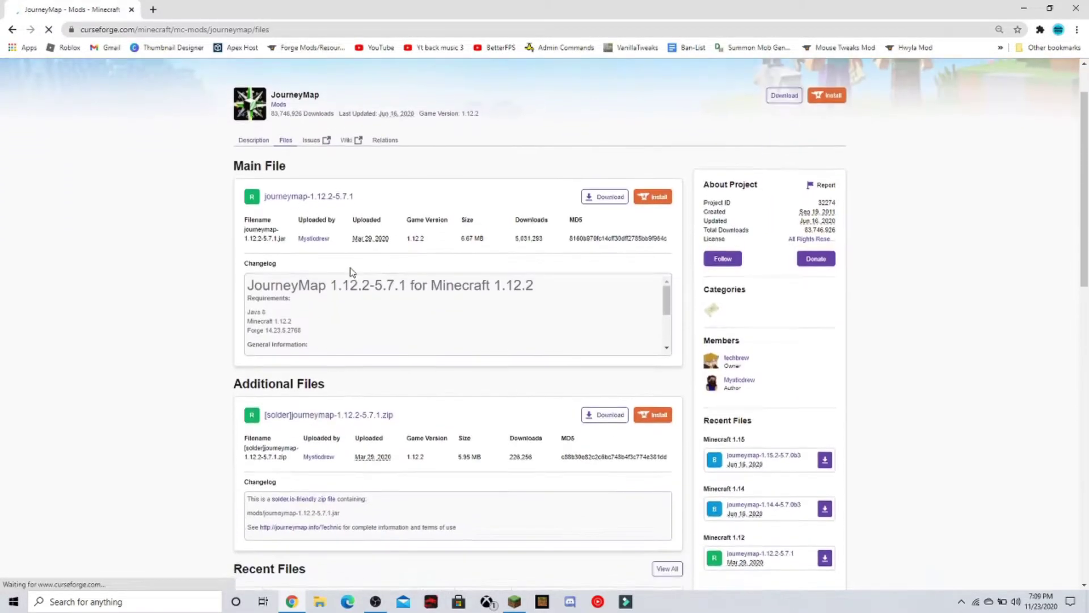
scroll(355, 272, down, 5)
scroll(494, 329, down, 1)
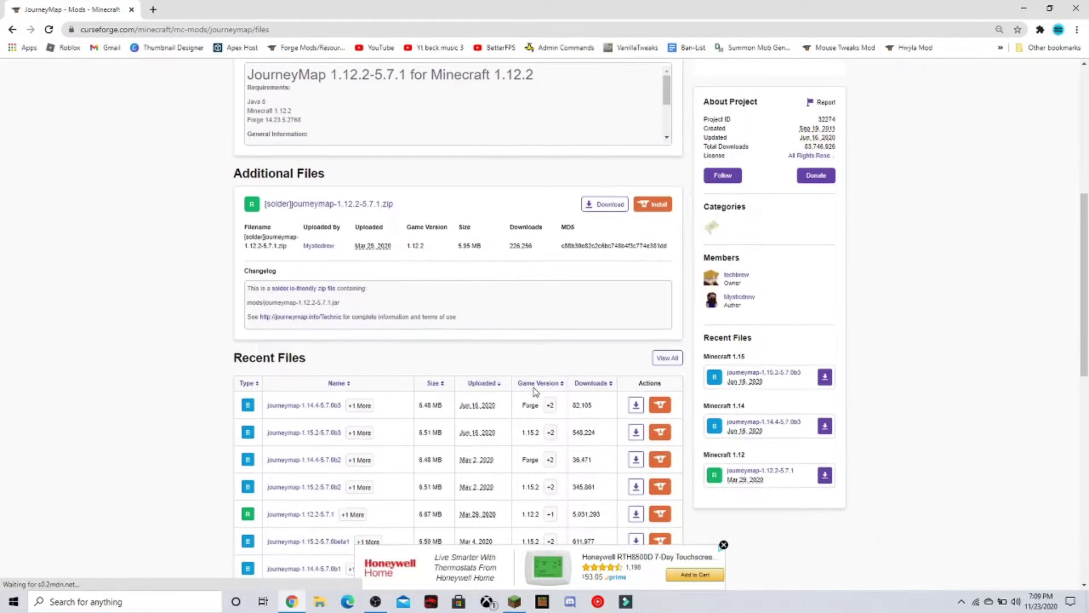
scroll(539, 381, down, 1)
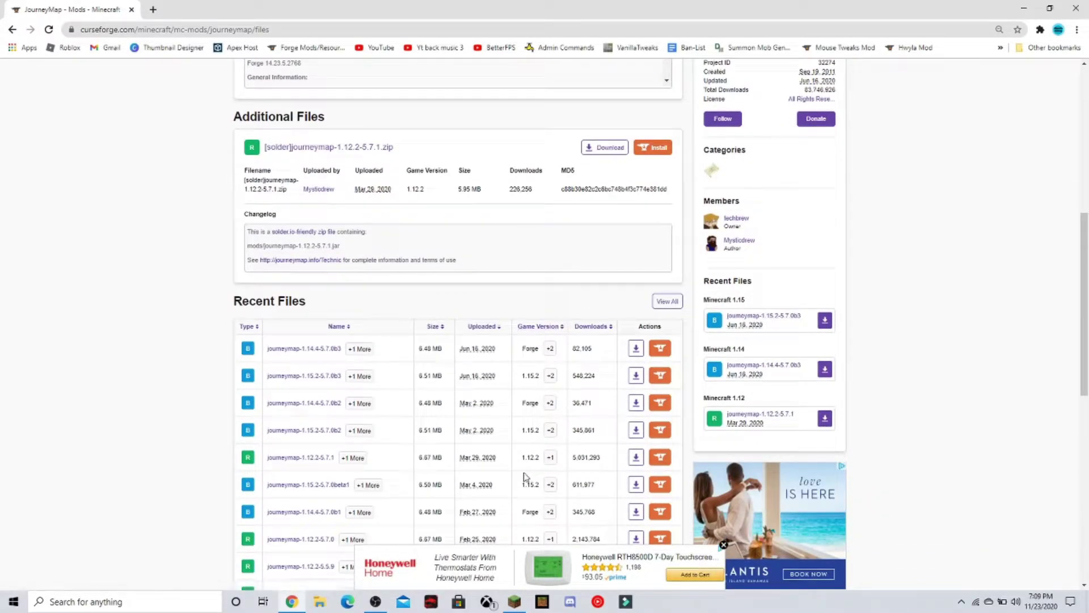
scroll(536, 415, up, 2)
scroll(530, 442, up, 2)
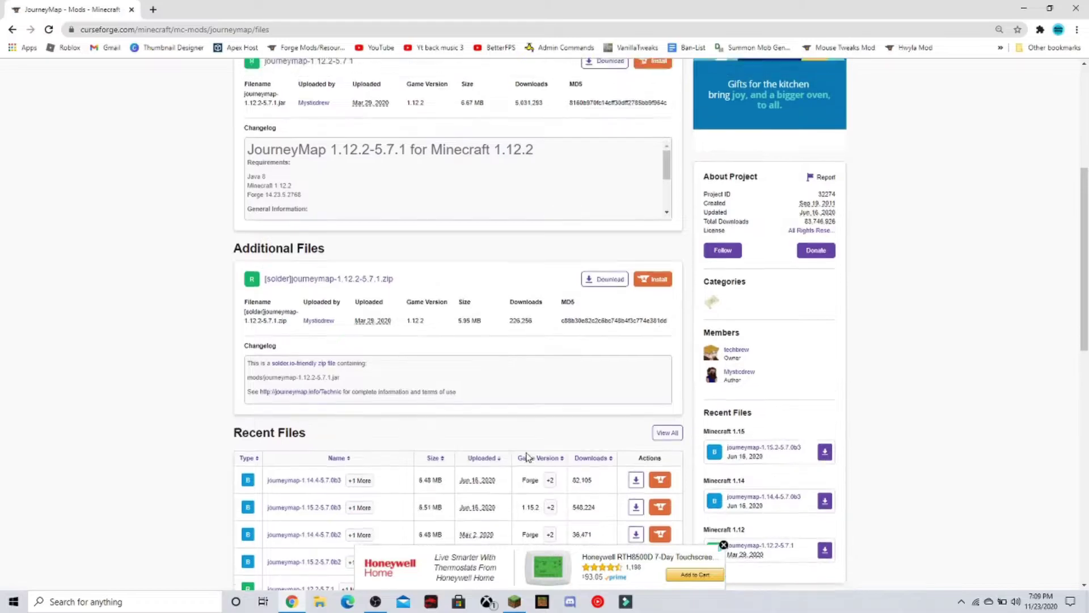
scroll(528, 457, down, 4)
scroll(479, 319, up, 2)
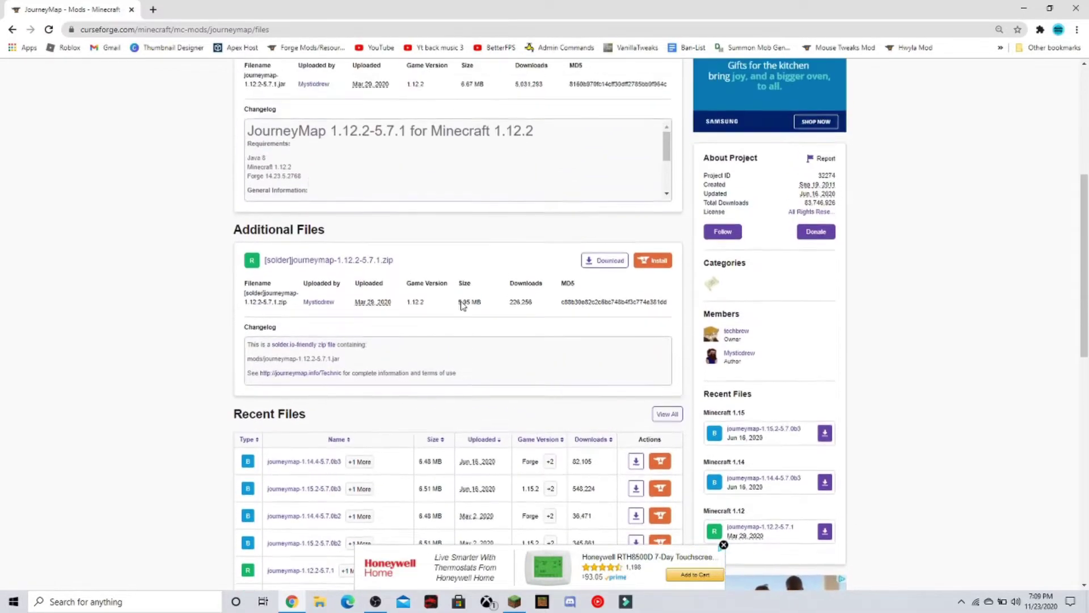
Return to the Forge mods listing, open the CraftTweaker mod's file list, and dismiss the banner ad over it
click(12, 29)
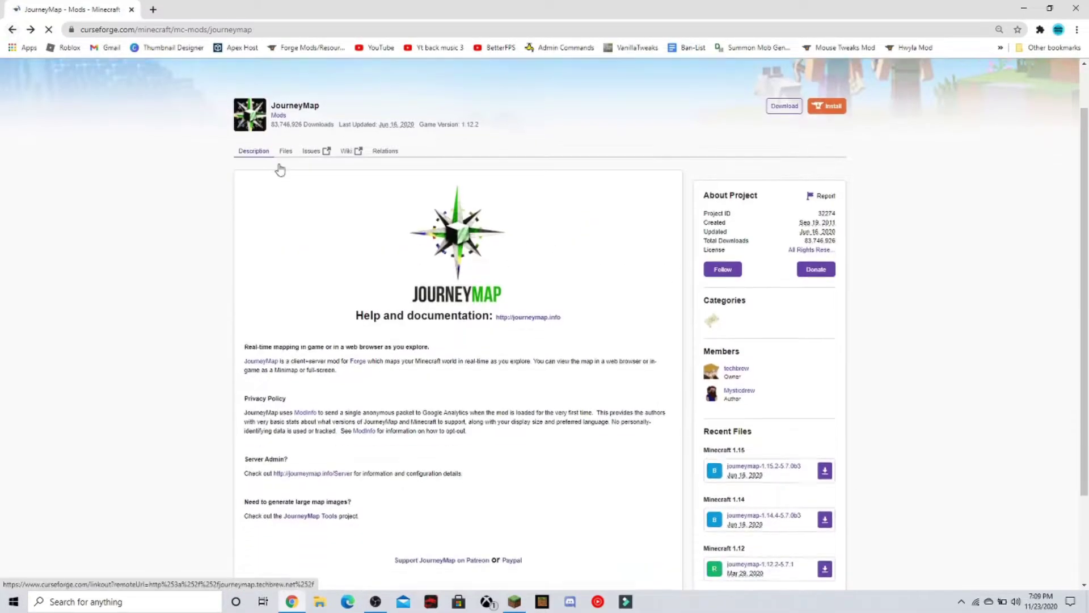
click(11, 29)
scroll(409, 244, down, 4)
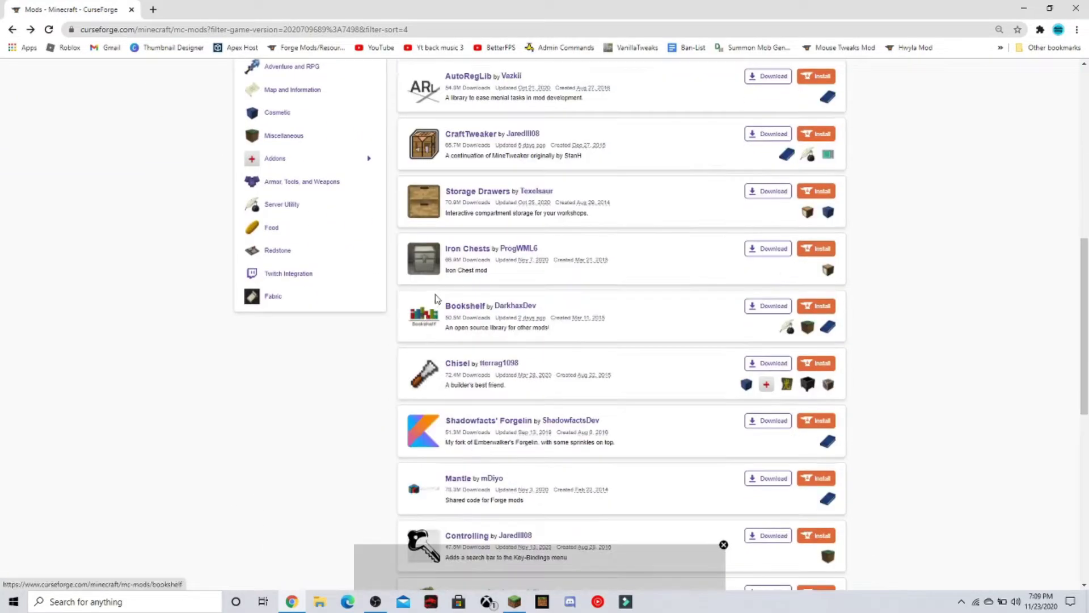
scroll(462, 309, up, 2)
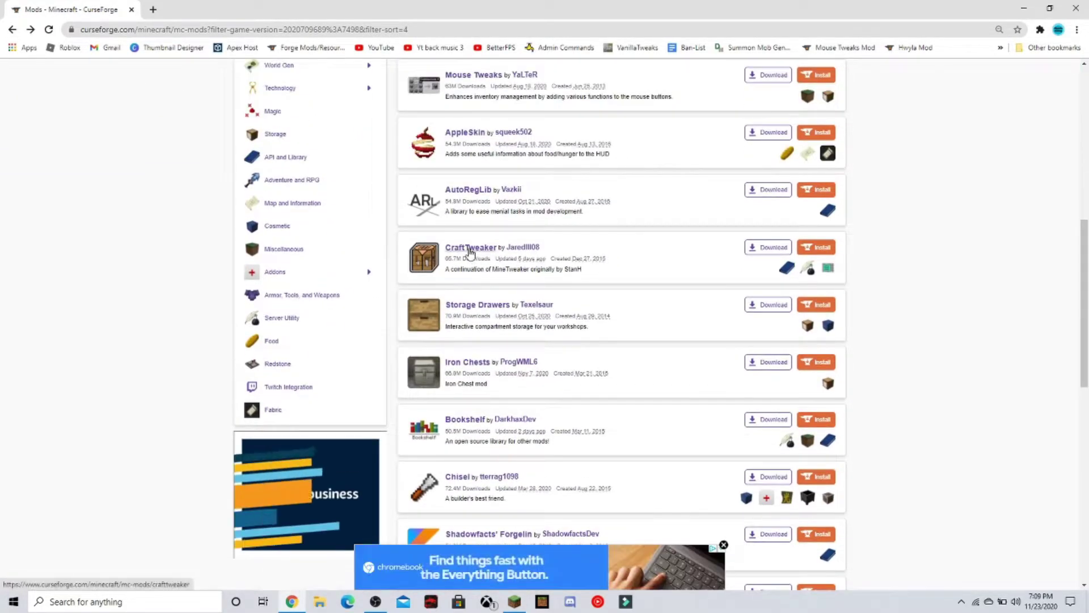
click(470, 250)
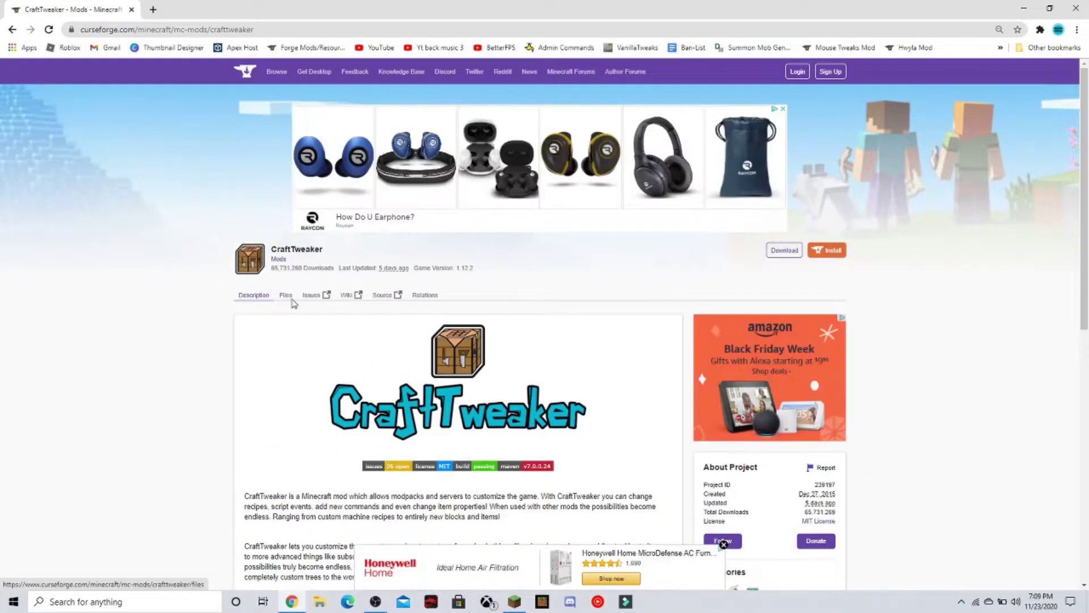
click(286, 296)
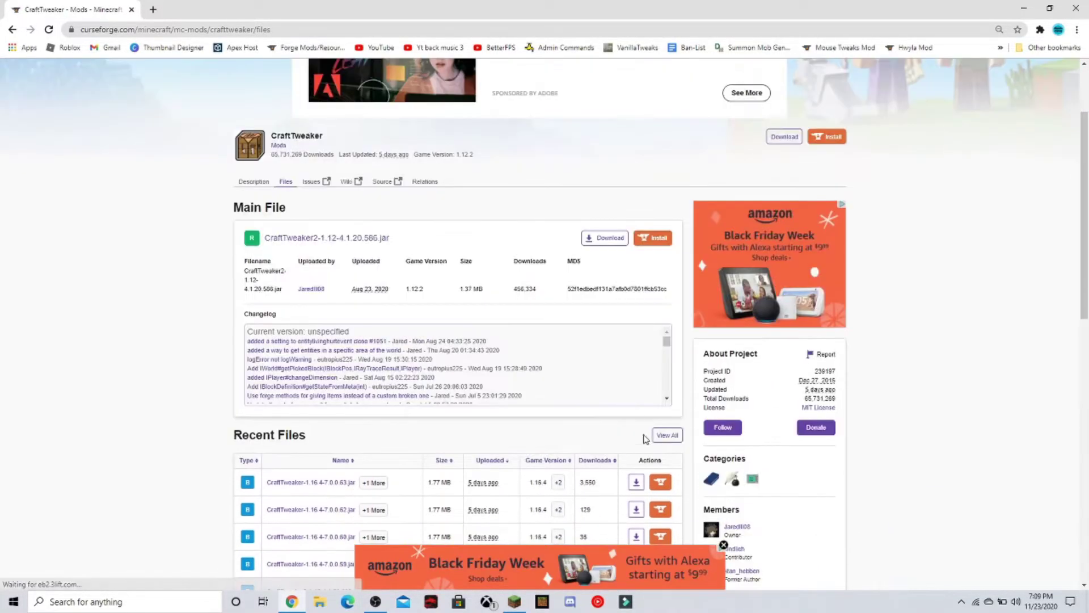
scroll(689, 527, down, 3)
click(722, 544)
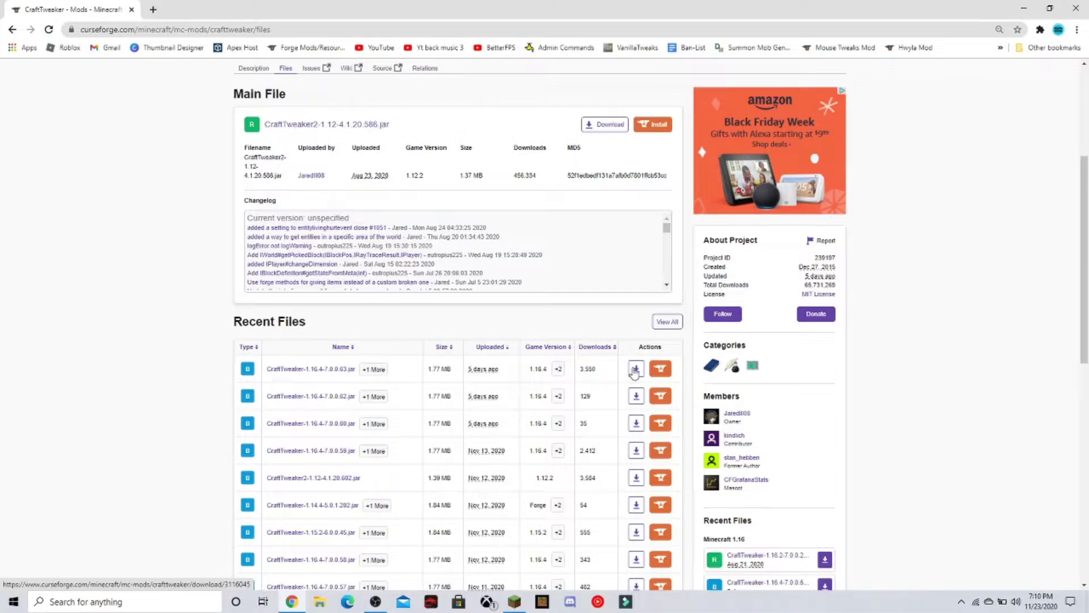
View CraftTweaker's description page, dismiss its banner ad, and go back to the mod's files
scroll(170, 187, up, 2)
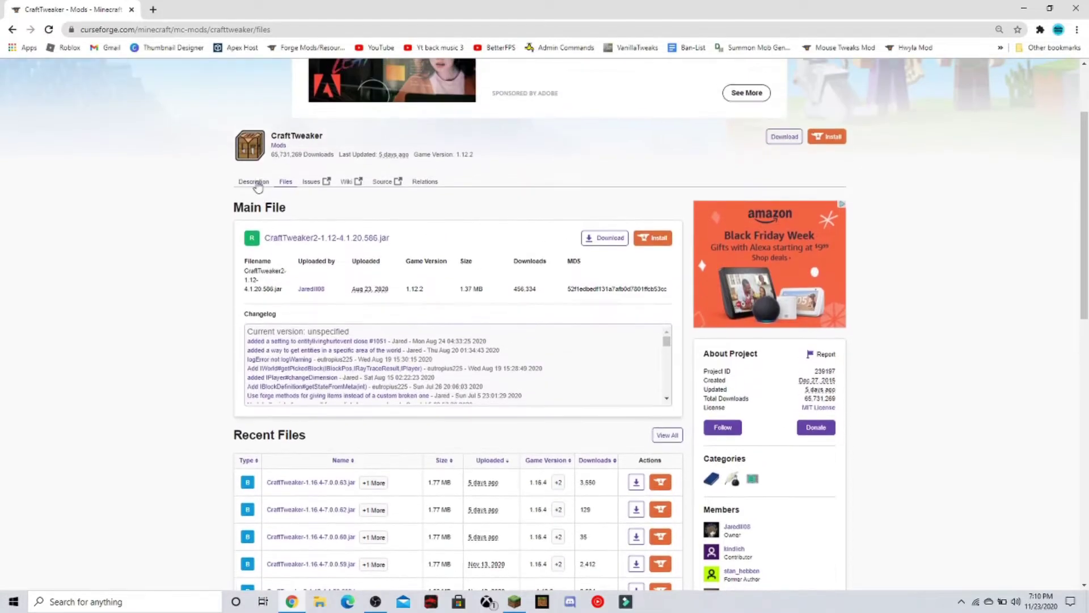
click(250, 181)
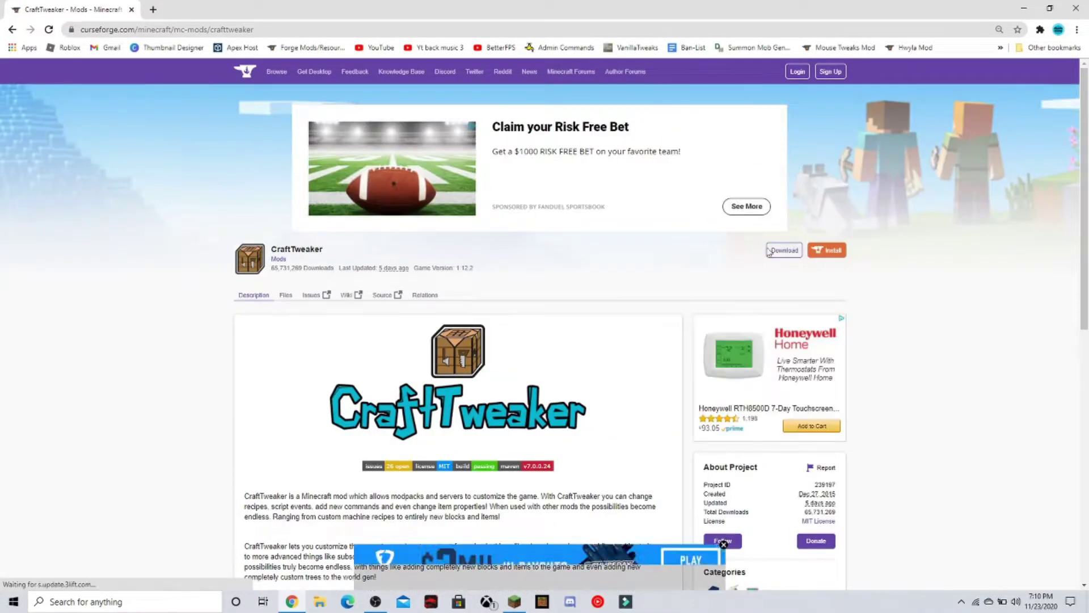
scroll(802, 265, down, 1)
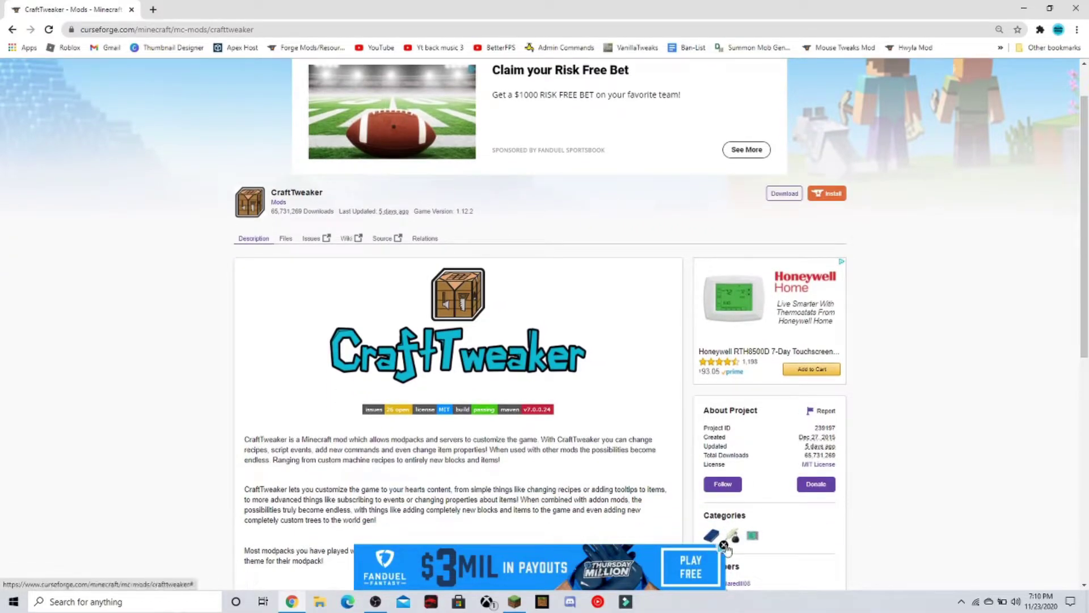
click(724, 545)
click(290, 241)
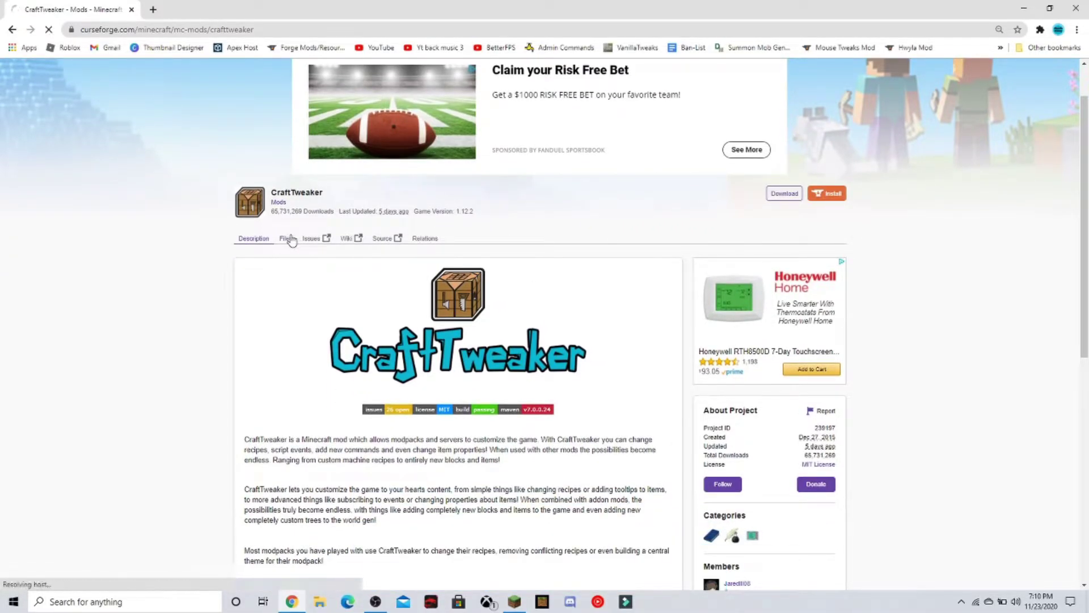
Download CraftTweaker-1.16.4-7.0.0.63.jar from the mod's recent files and keep the file
scroll(545, 446, down, 3)
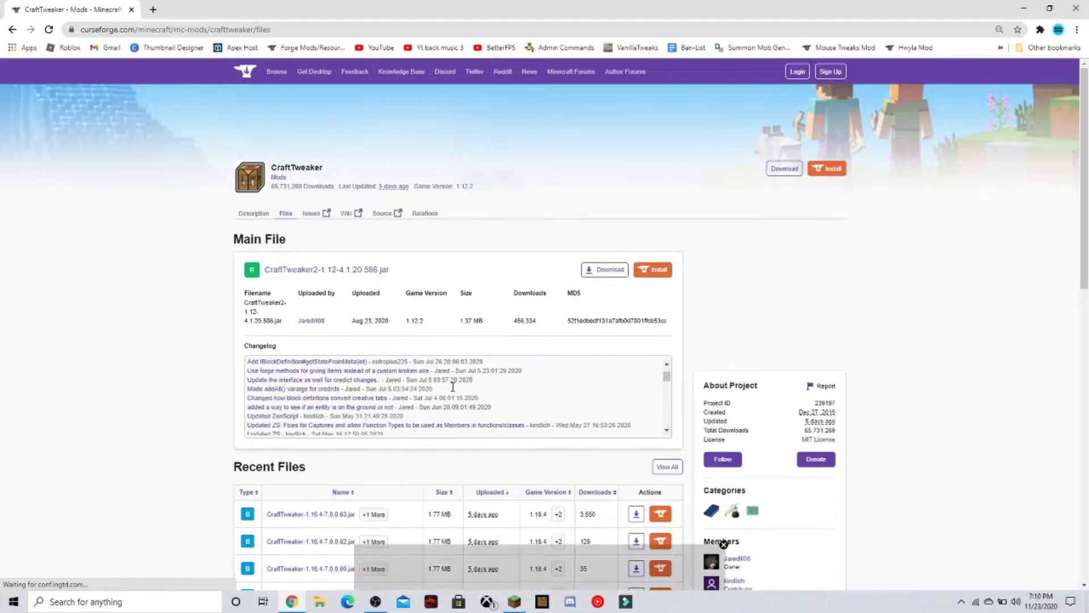
scroll(545, 445, down, 2)
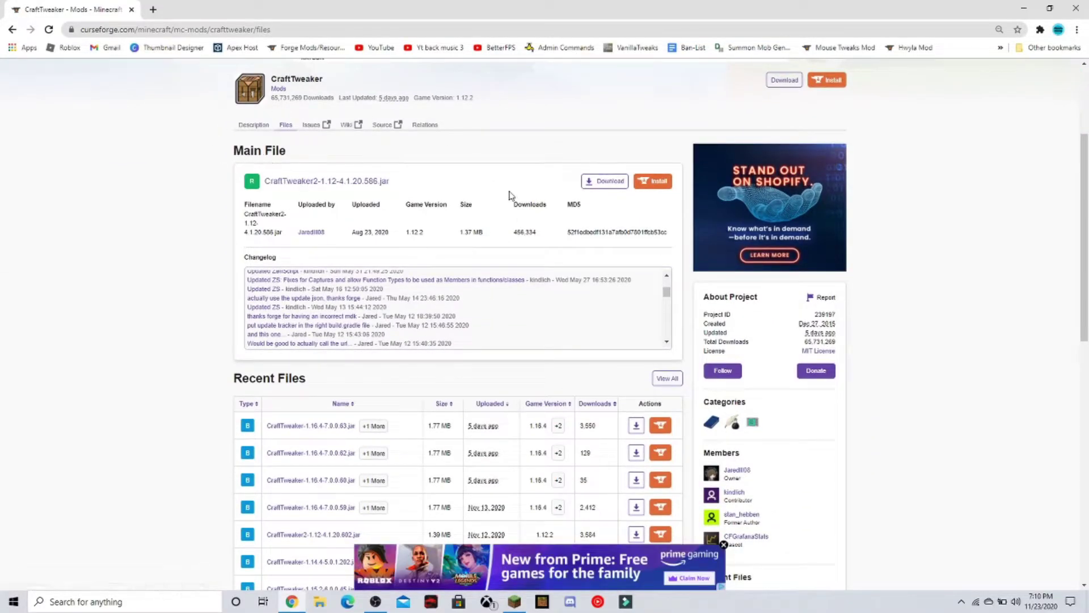
scroll(508, 303, down, 2)
scroll(588, 305, down, 1)
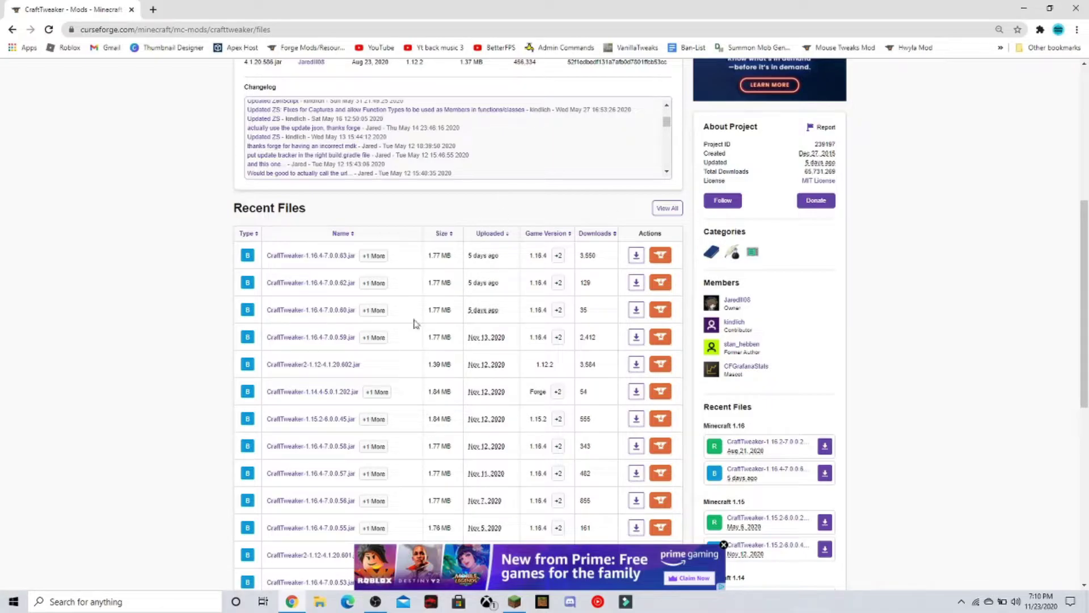
scroll(383, 320, up, 5)
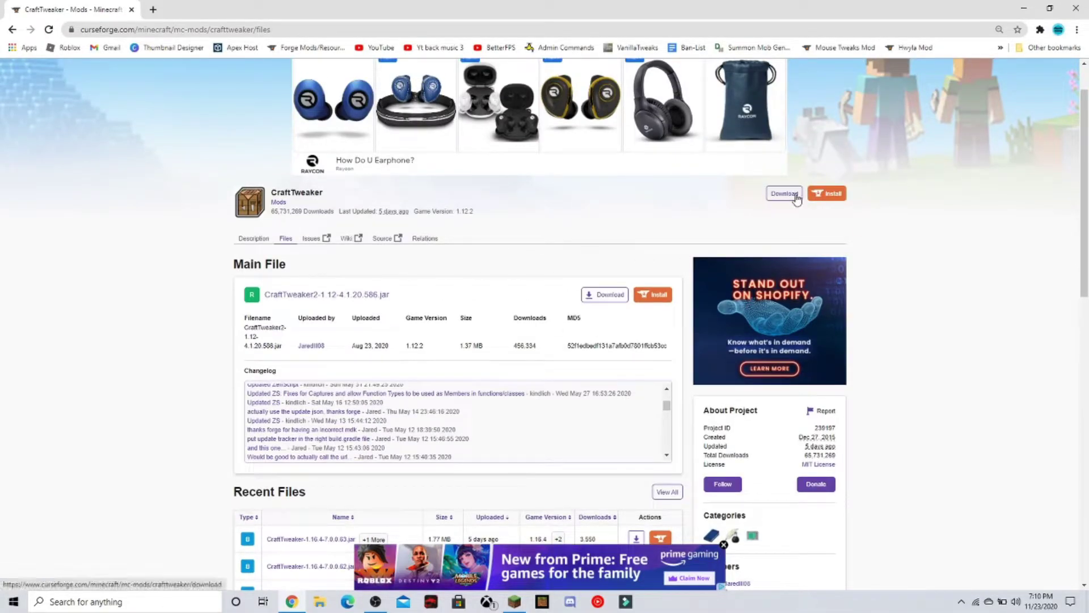
scroll(458, 312, down, 7)
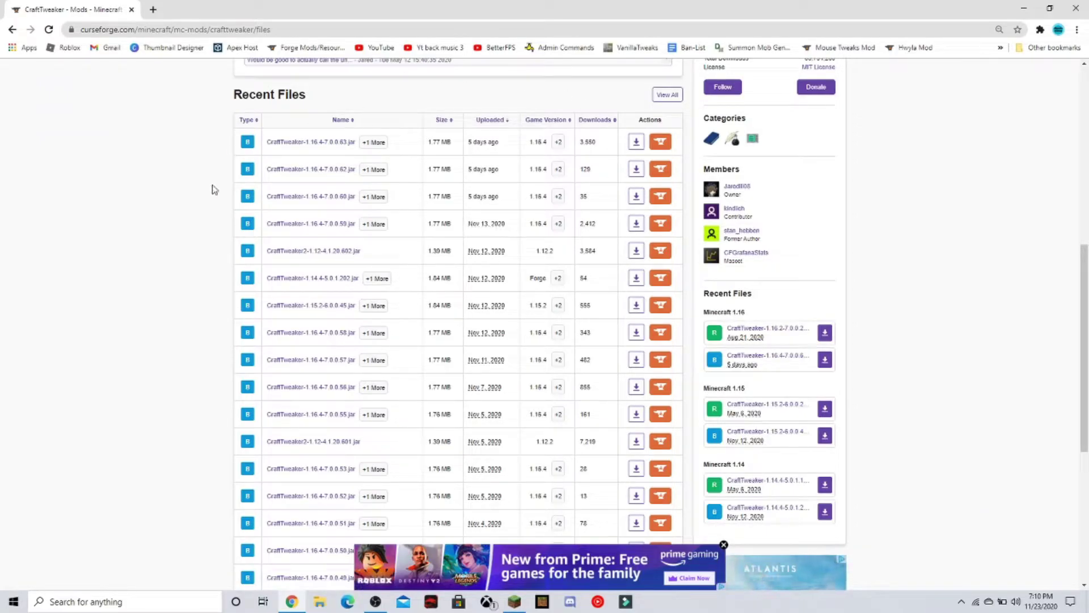
scroll(220, 172, up, 3)
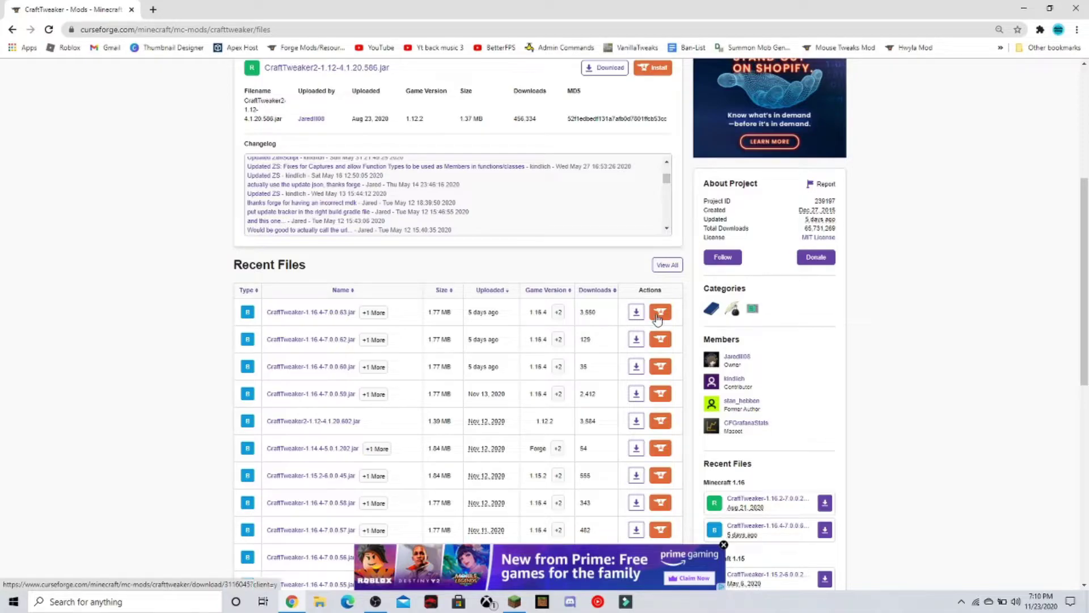
click(637, 313)
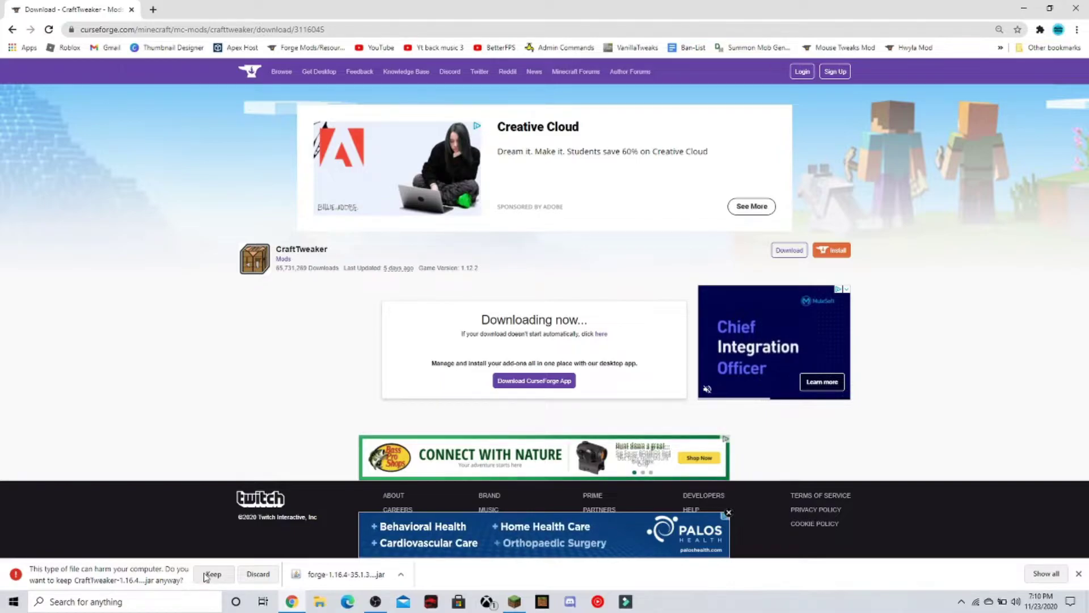
click(207, 575)
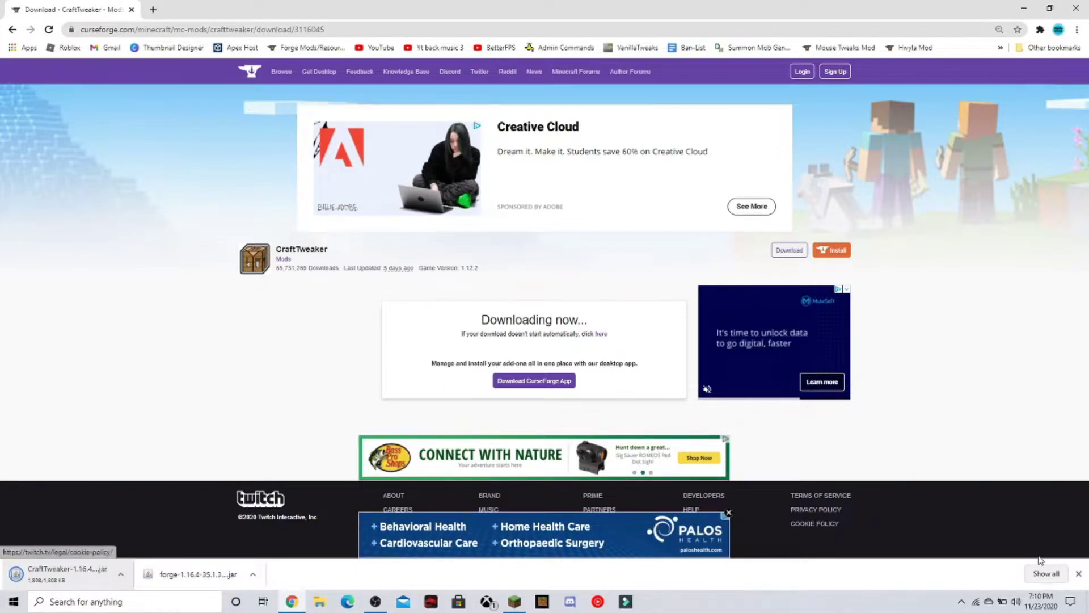
Dismiss the downloads bar and exit Chrome
click(1080, 575)
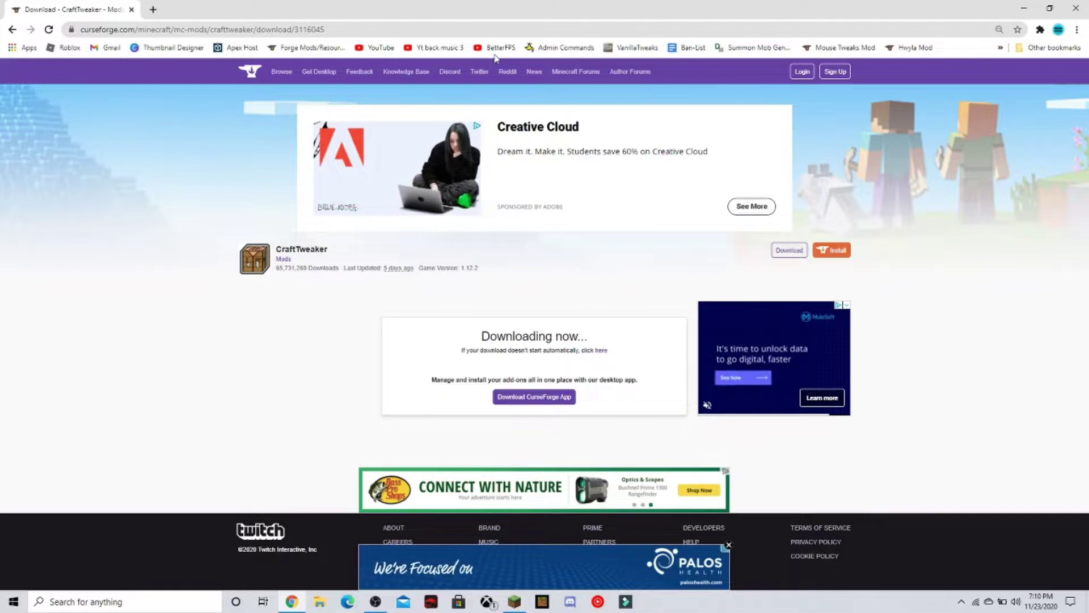
key(alt+F4)
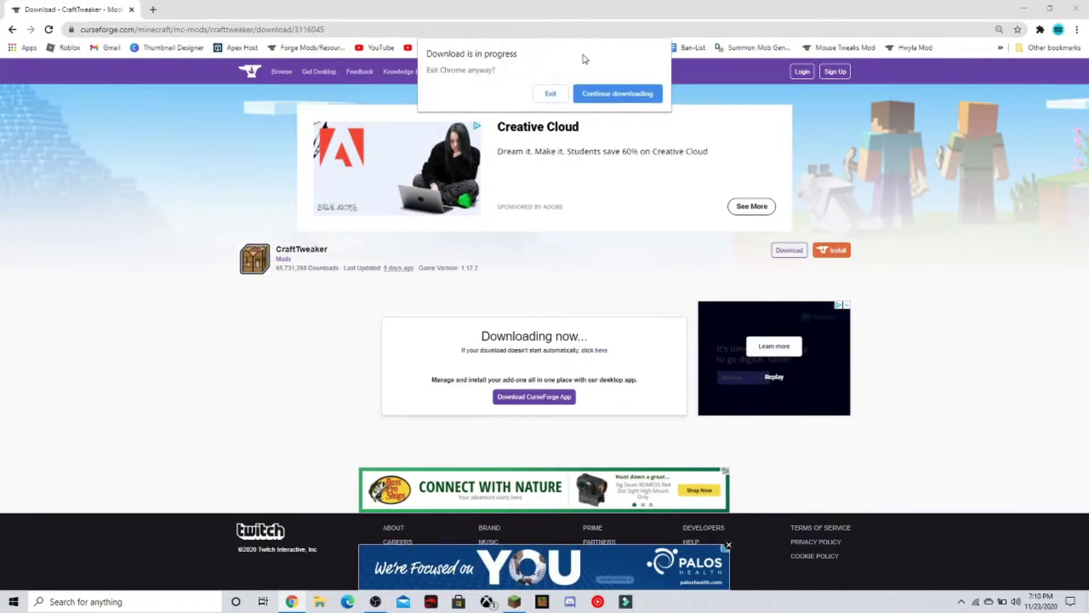
click(553, 94)
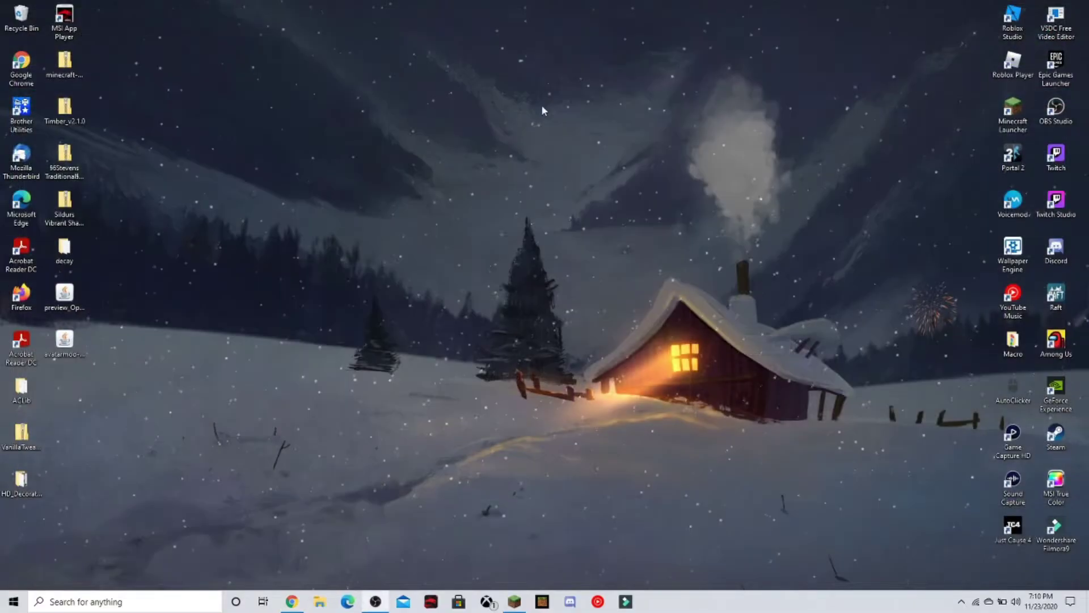
Move the CraftTweaker-1.16.4-7.0.0.63 file from the Downloads folder to the desktop and close File Explorer
click(318, 603)
click(244, 240)
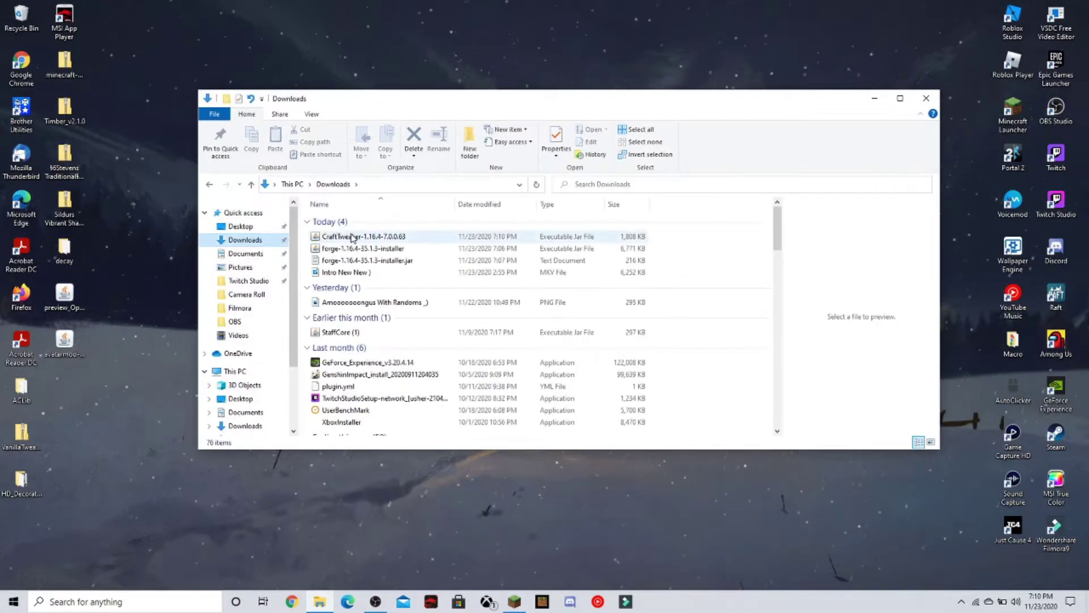
drag(352, 238, 157, 428)
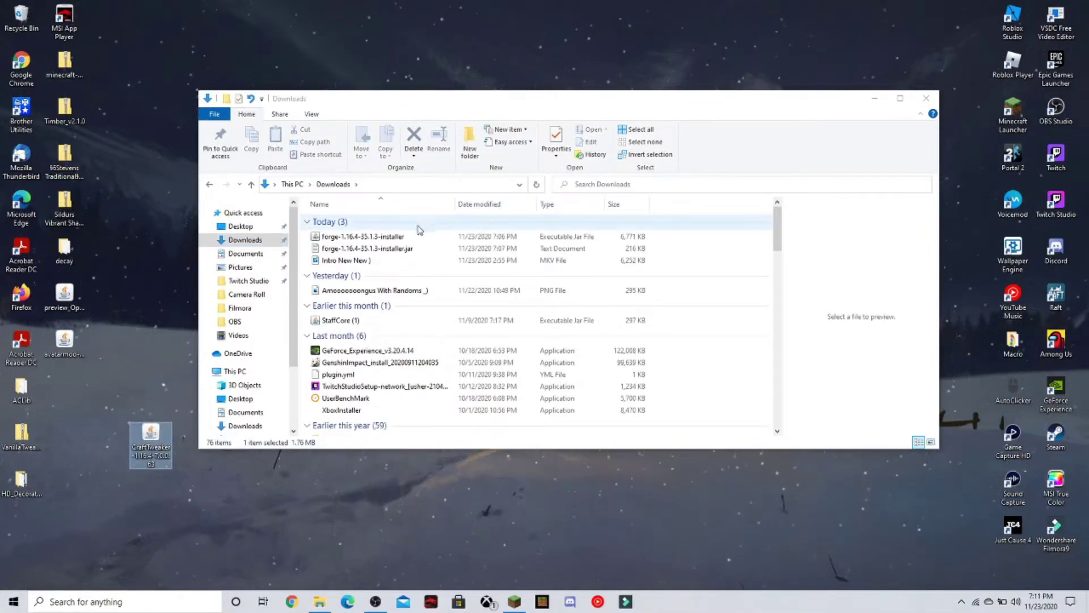
click(420, 189)
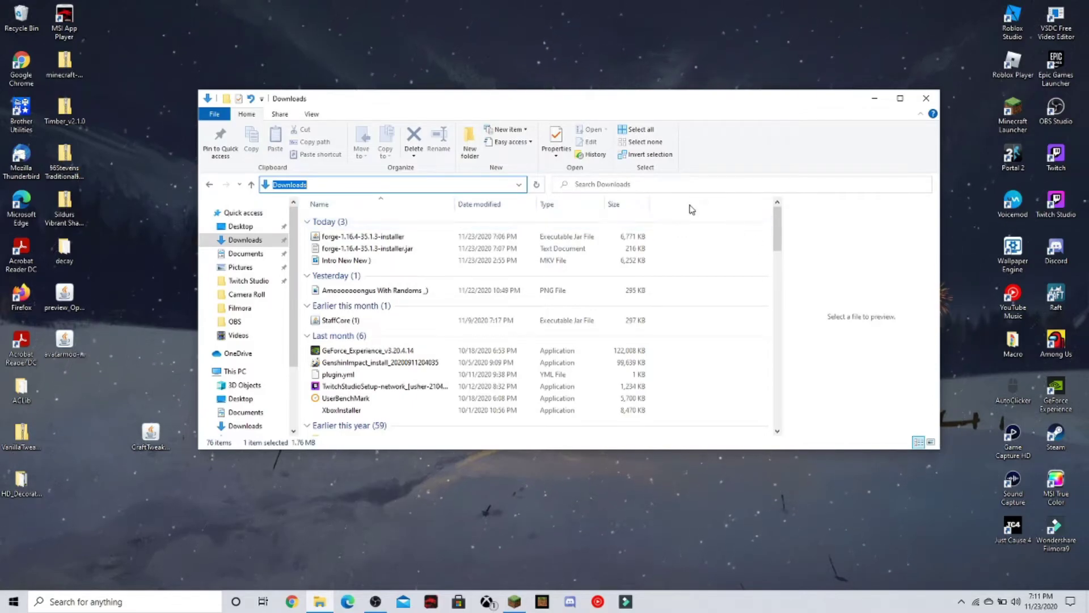
scroll(755, 255, down, 5)
click(926, 98)
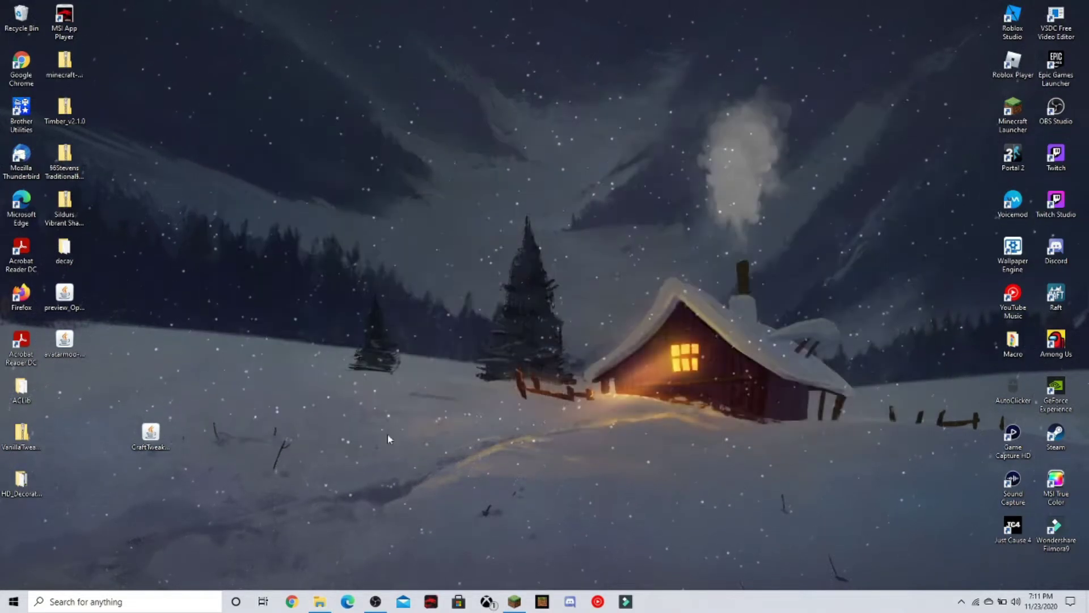
Go to %appdata% in a new File Explorer window and open the .minecraft folder
key(super+e)
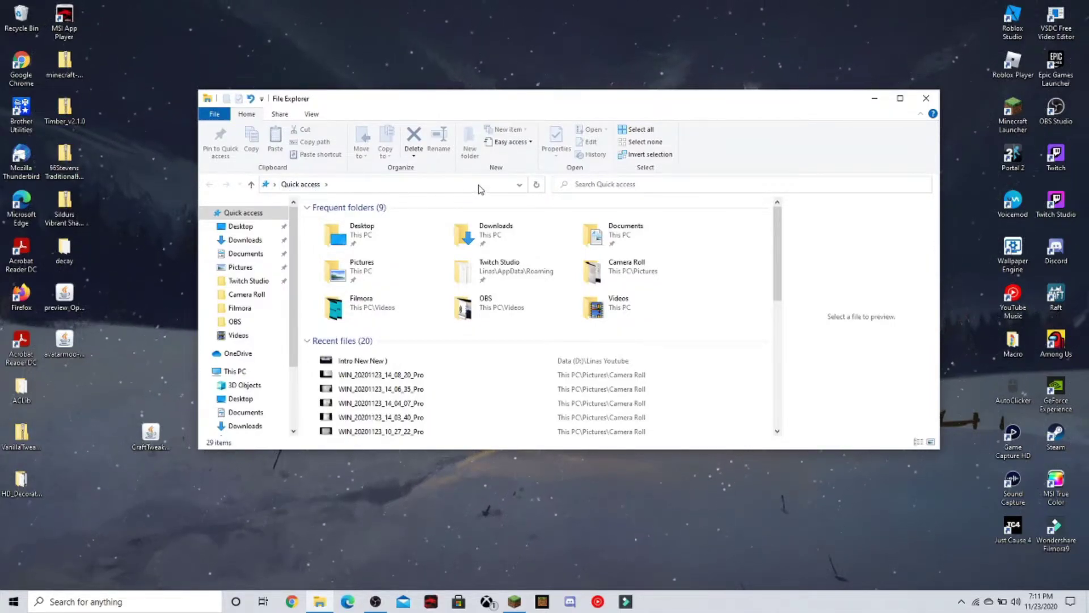
click(360, 185)
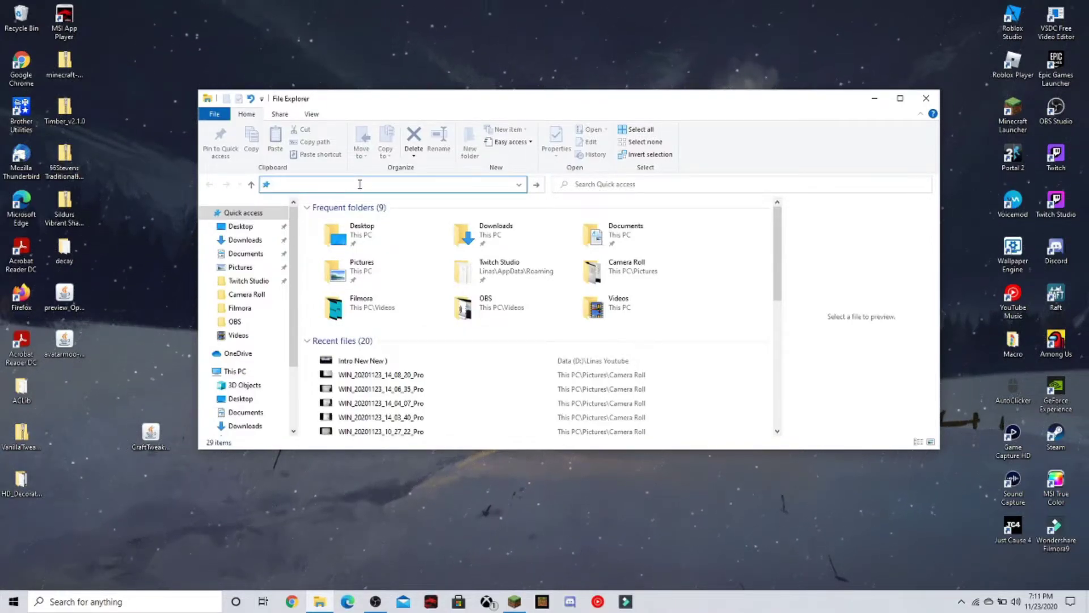
text(%appdata%)
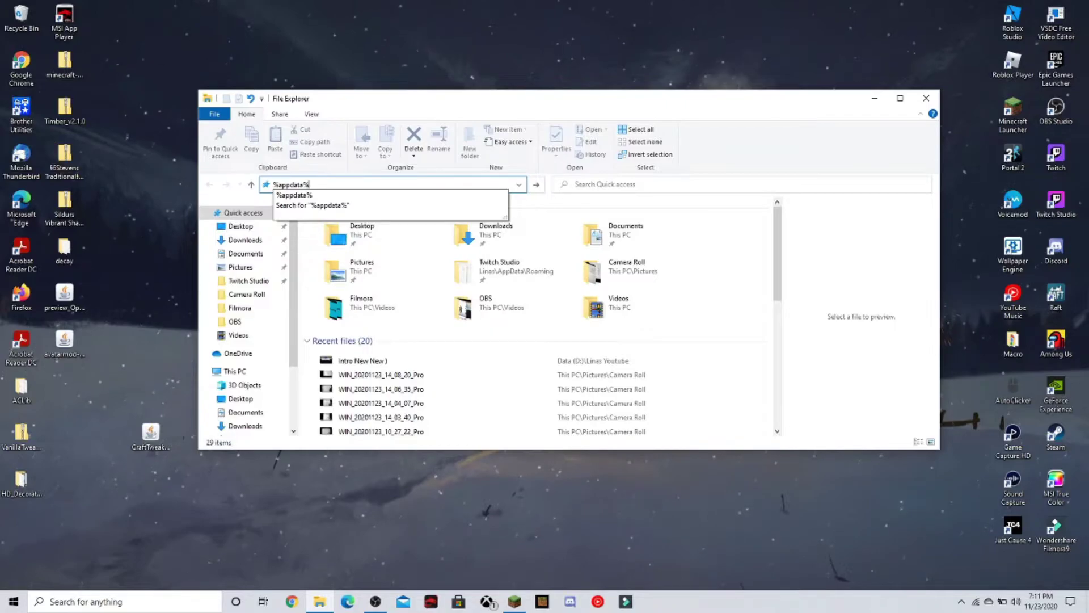
key(Return)
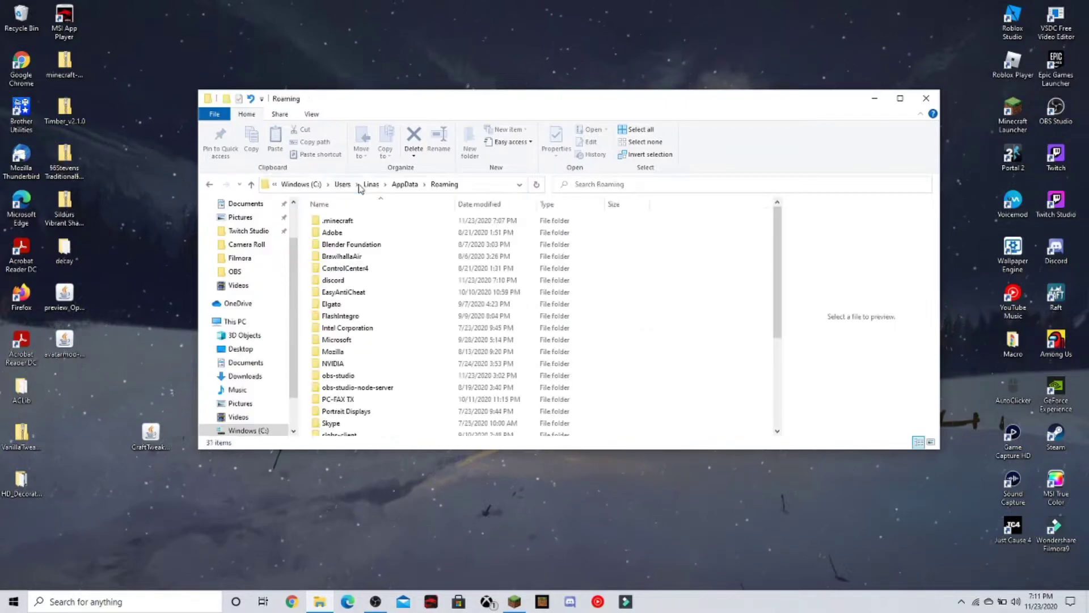
double_click(364, 223)
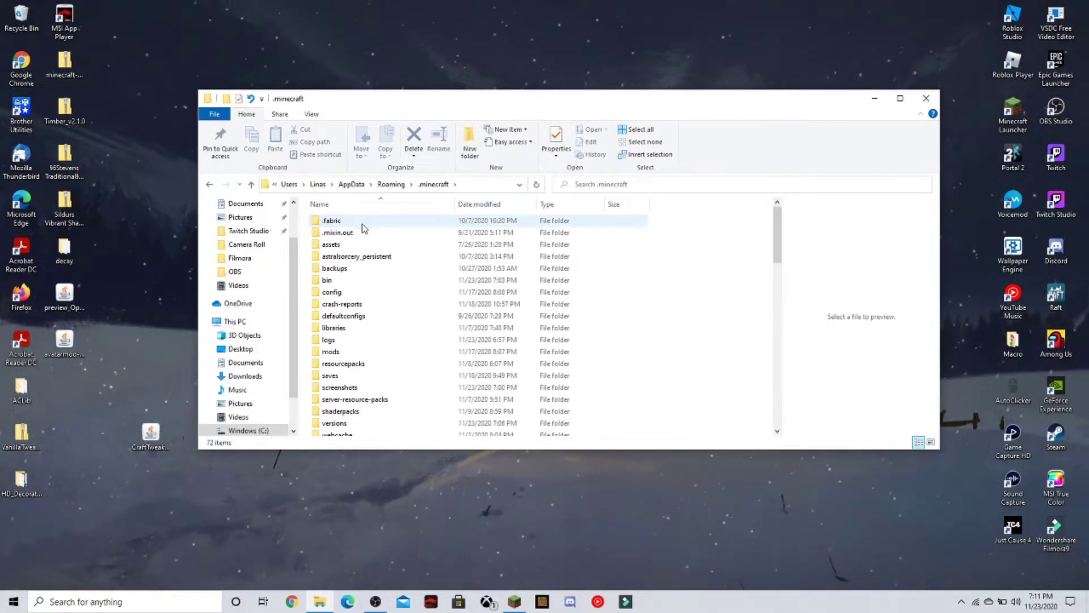
View the contents of the mods folder, return to .minecraft, and view the options for creating a new item
scroll(363, 226, down, 1)
click(348, 323)
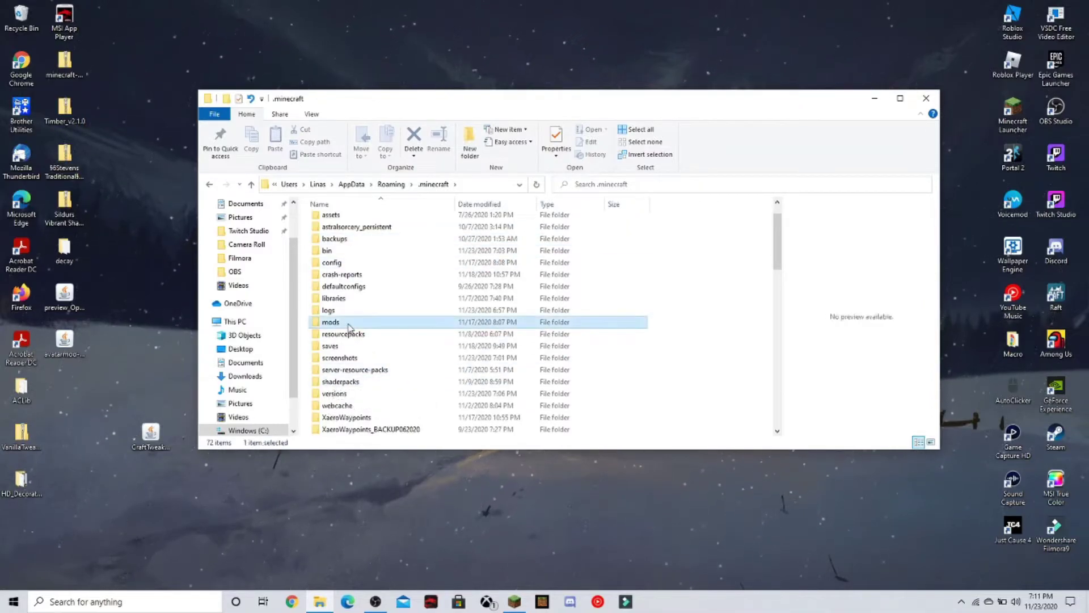
double_click(348, 328)
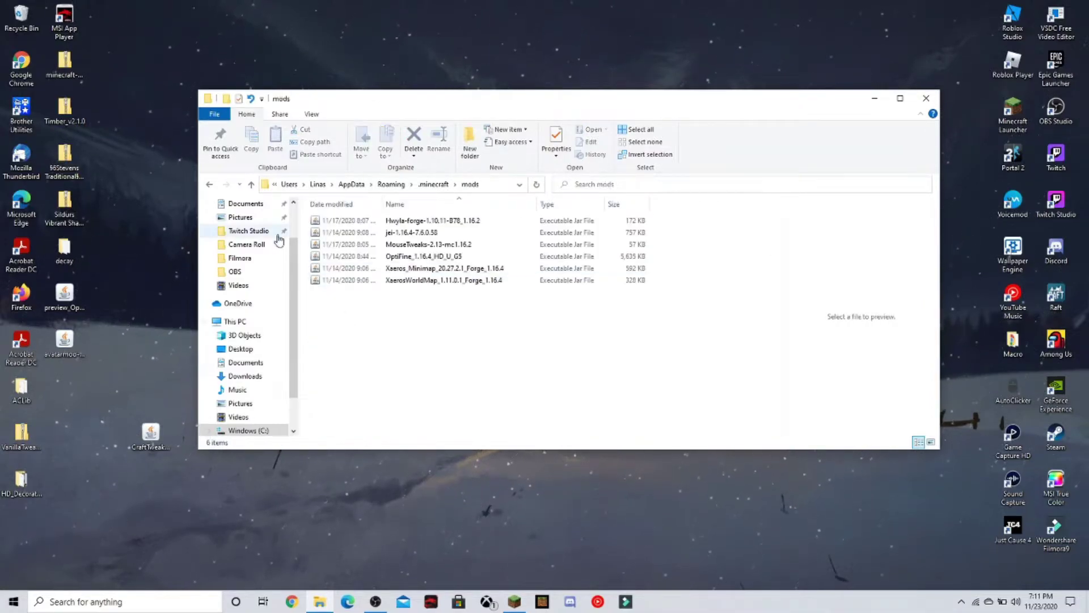
click(209, 185)
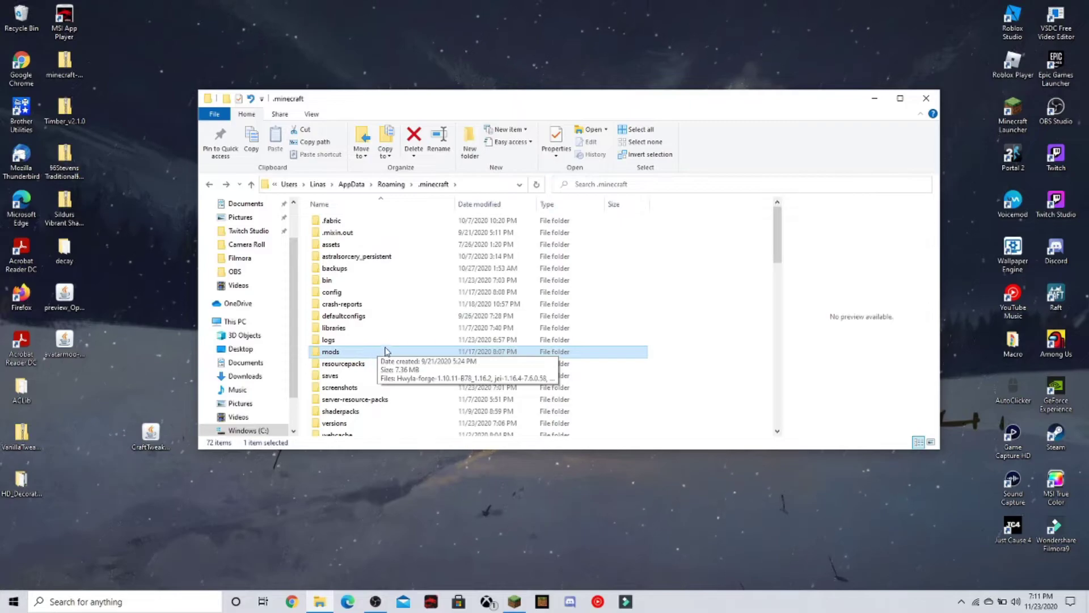
right_click(660, 285)
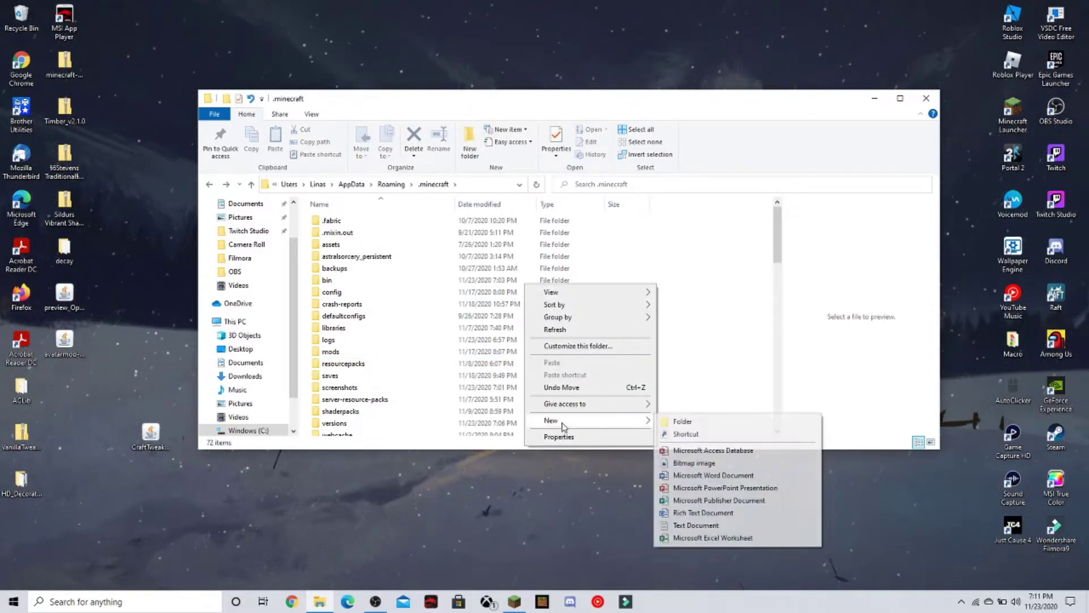
click(698, 288)
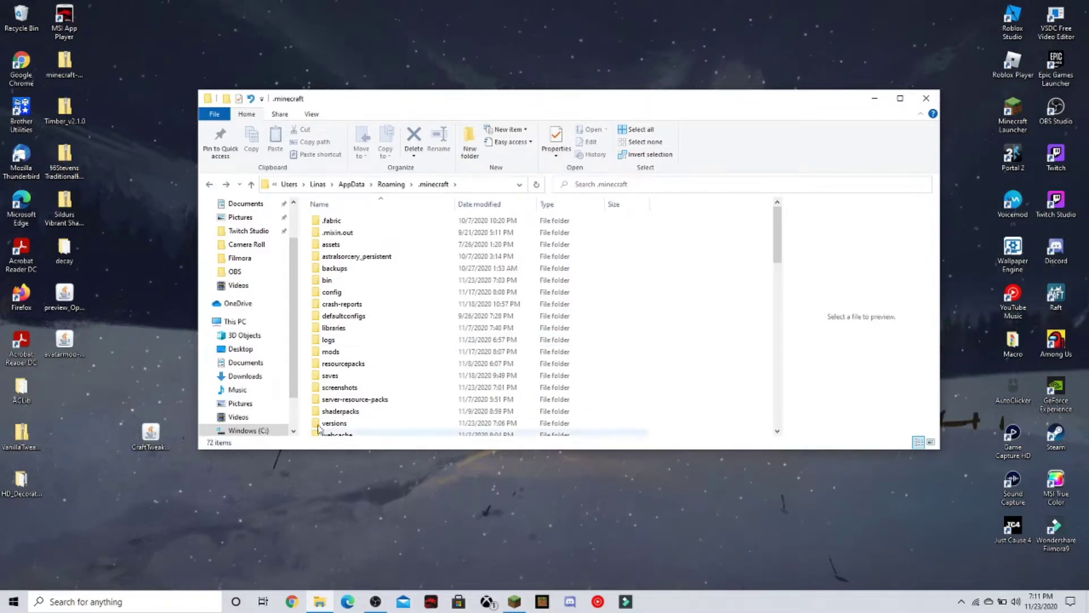
Move the CraftTweaker file from the desktop into the mods folder and close File Explorer
mouse_move(349, 354)
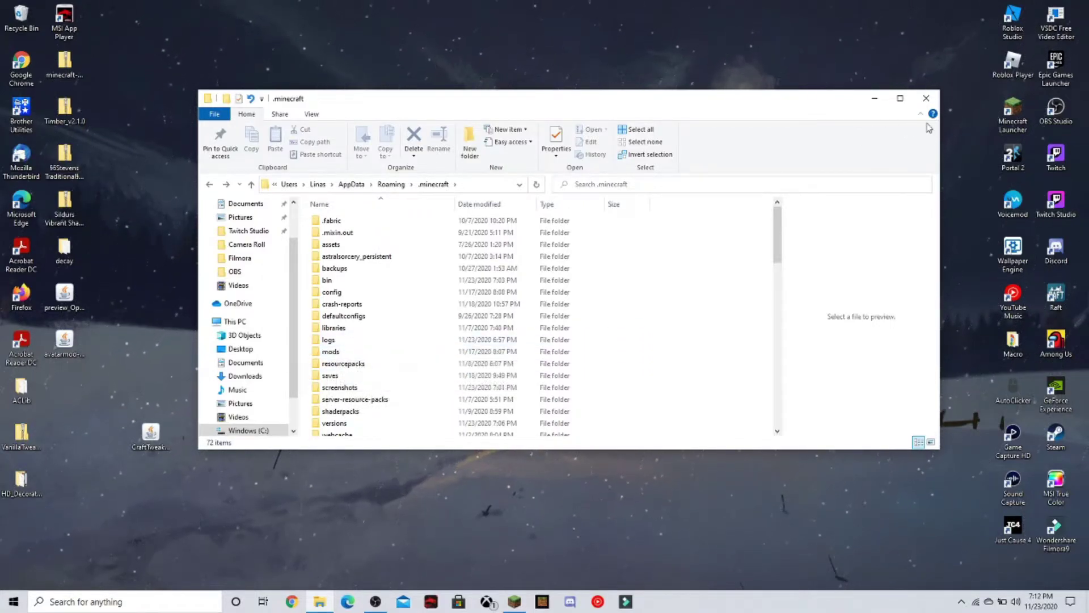
drag(146, 434, 380, 338)
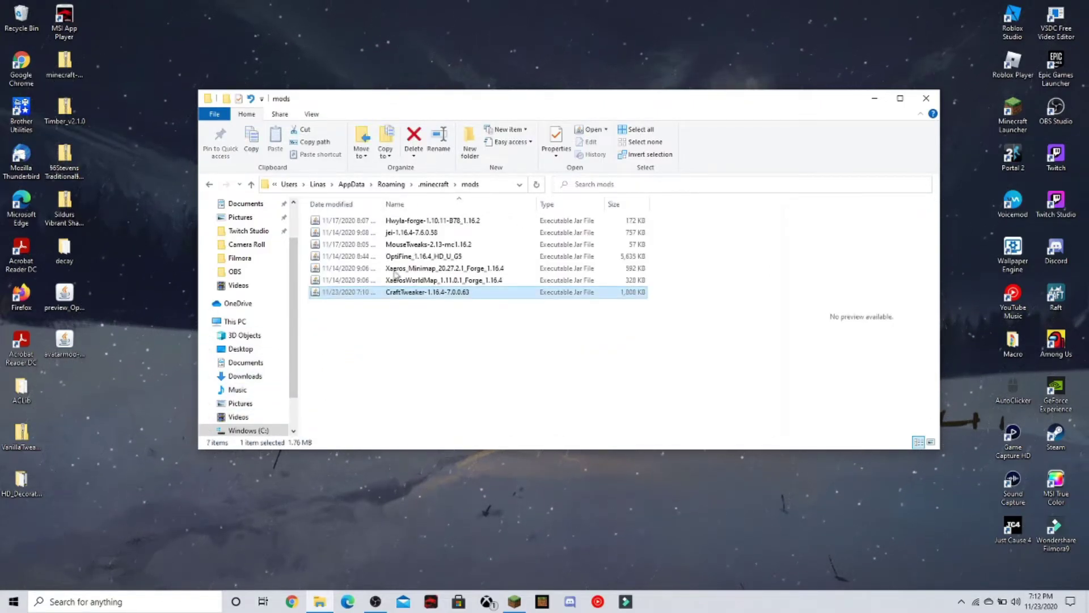
click(926, 98)
Switch to the Minecraft Launcher and launch Minecraft 1.16.4 with Forge
click(514, 602)
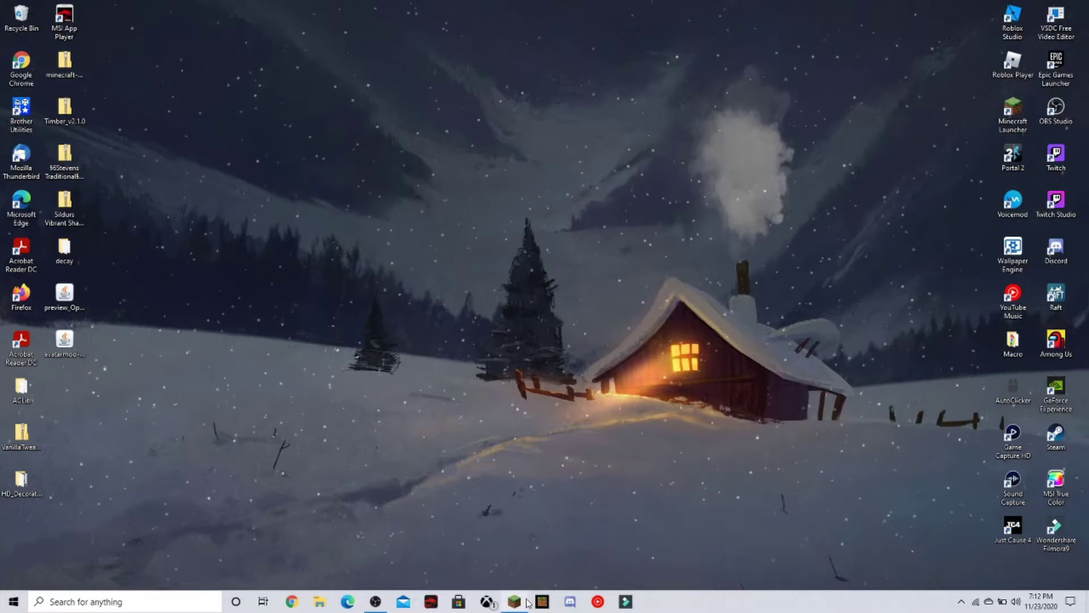
click(513, 445)
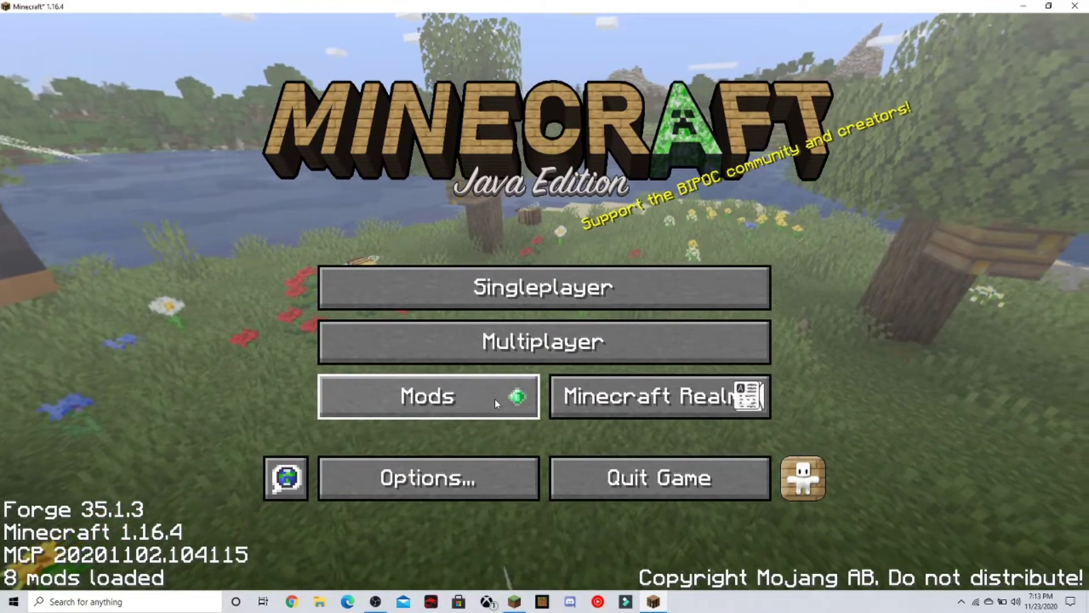
Open the game's mods list, look through the loaded mods for CraftTweaker, and return to the title screen
click(423, 403)
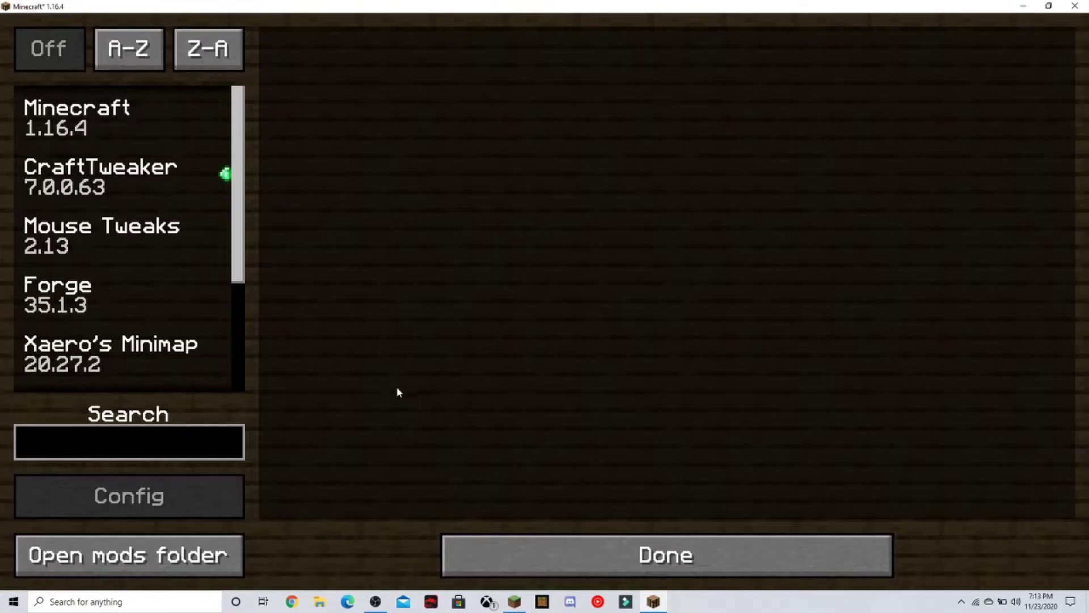
scroll(77, 203, down, 3)
scroll(121, 206, up, 3)
scroll(156, 180, down, 1)
scroll(157, 185, down, 2)
scroll(151, 200, up, 3)
click(616, 546)
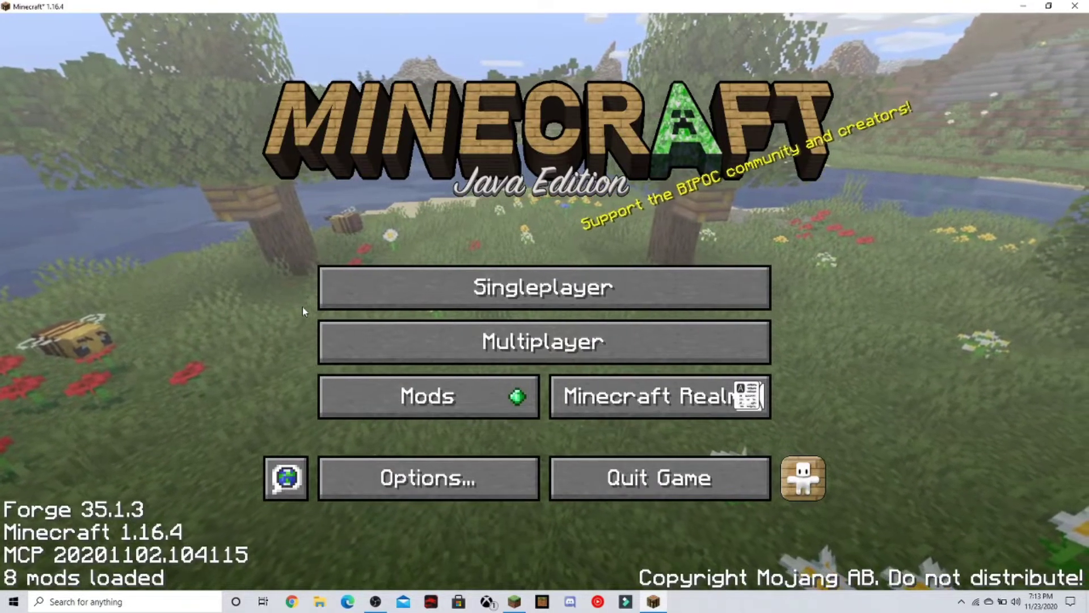
View the OptiFine video settings in the game options and return to the title screen
click(422, 476)
click(417, 281)
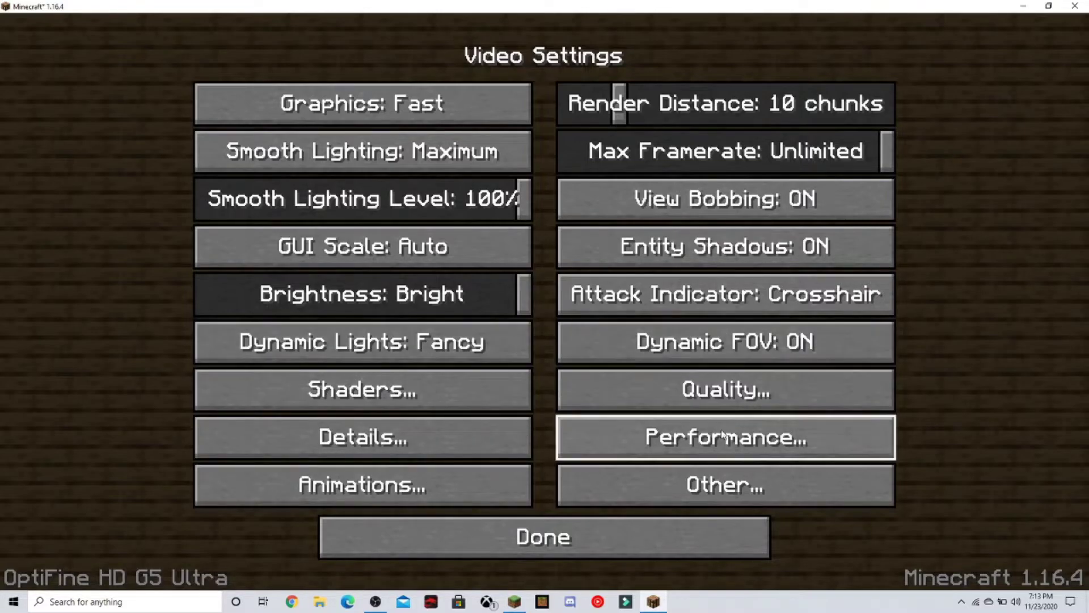
click(564, 531)
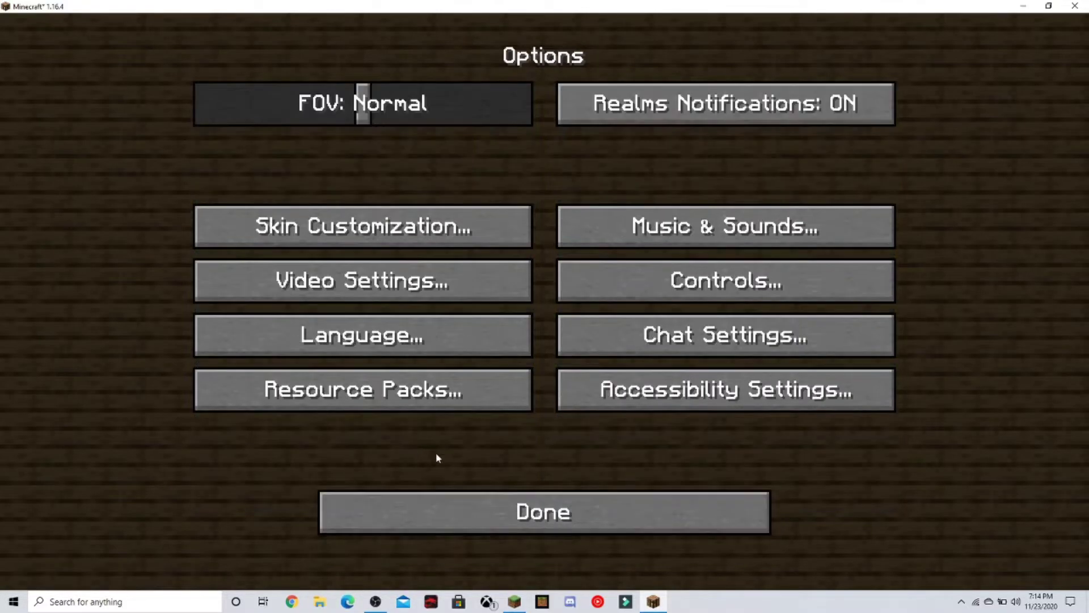
click(558, 508)
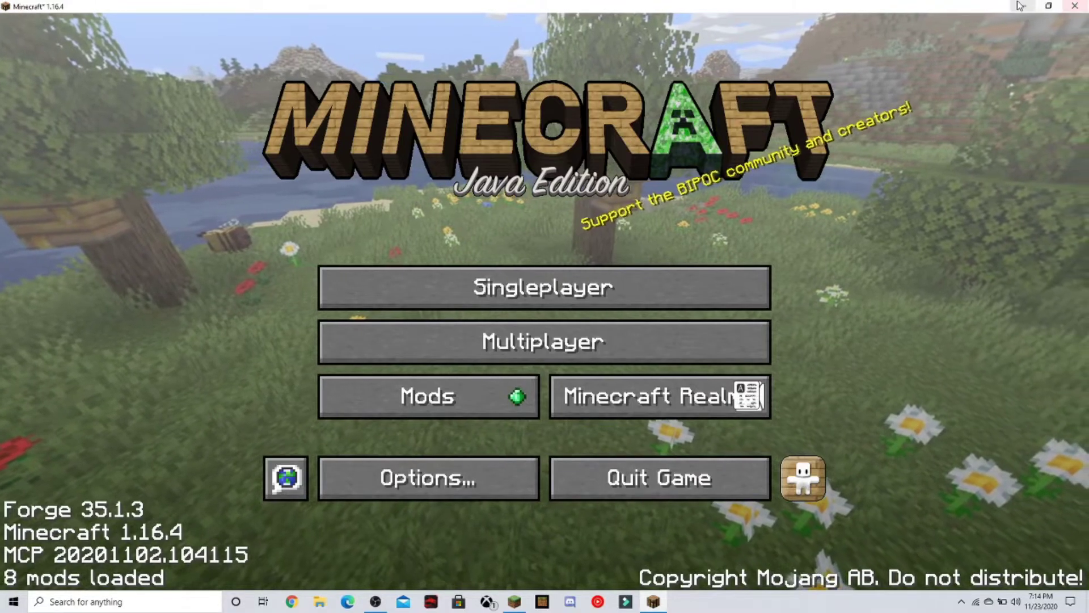
Quit Minecraft and open Chrome
click(715, 497)
click(291, 601)
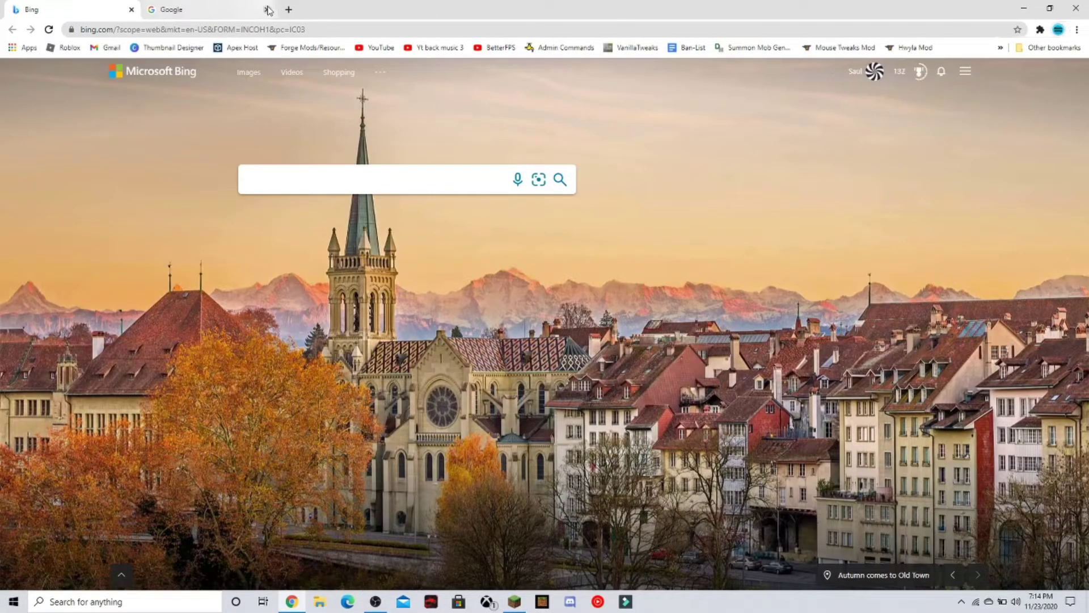
Close the extra Google tab and go to optifine.net/downloads
click(267, 9)
click(259, 29)
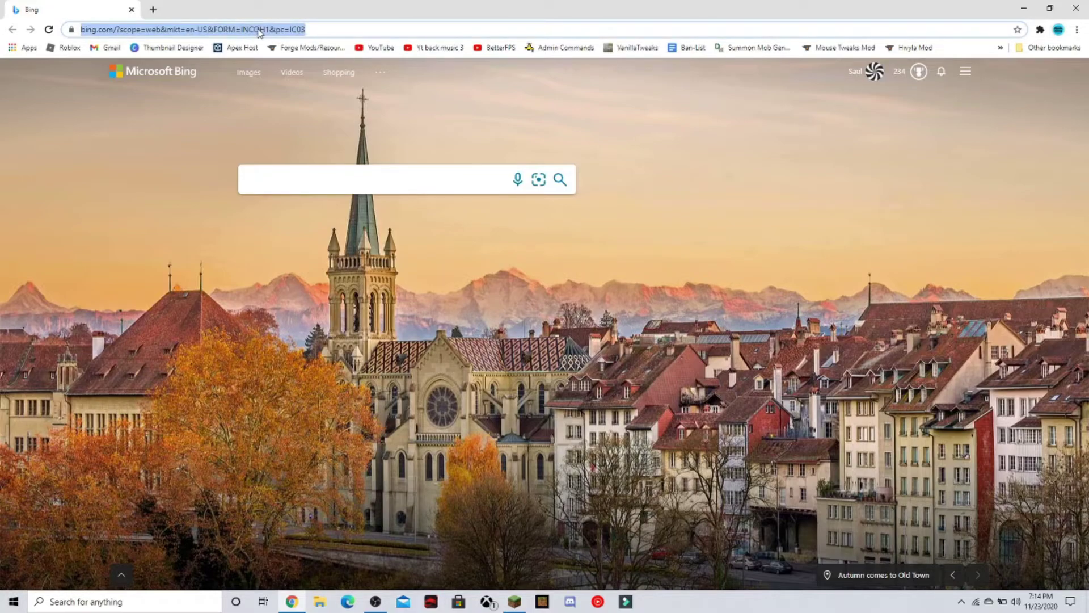
text(optifine.net/downloads)
key(Return)
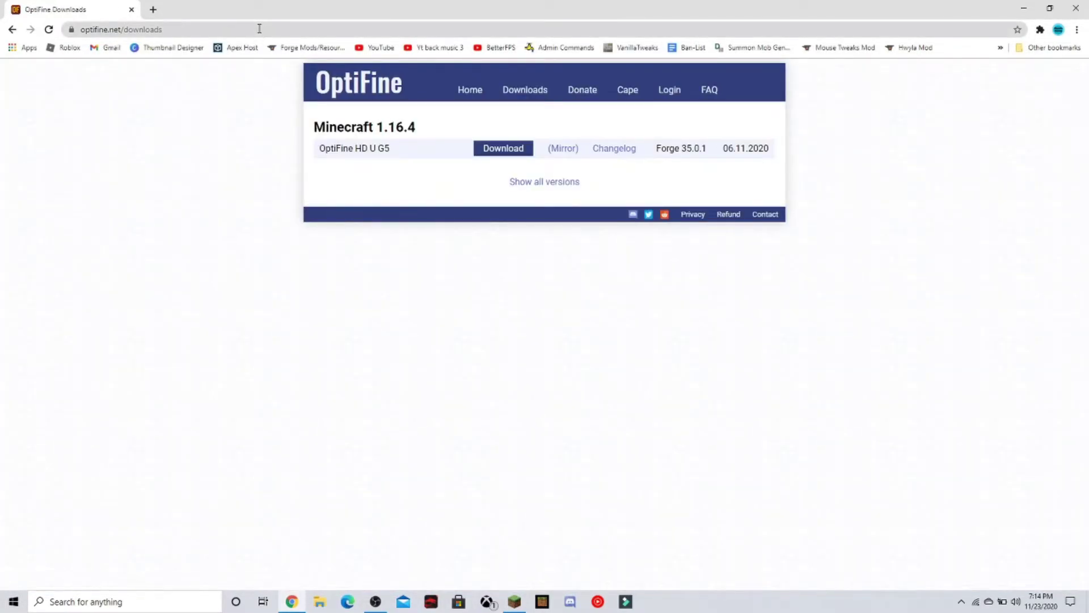
Show all OptiFine versions and look through the list of supported Minecraft releases
click(557, 186)
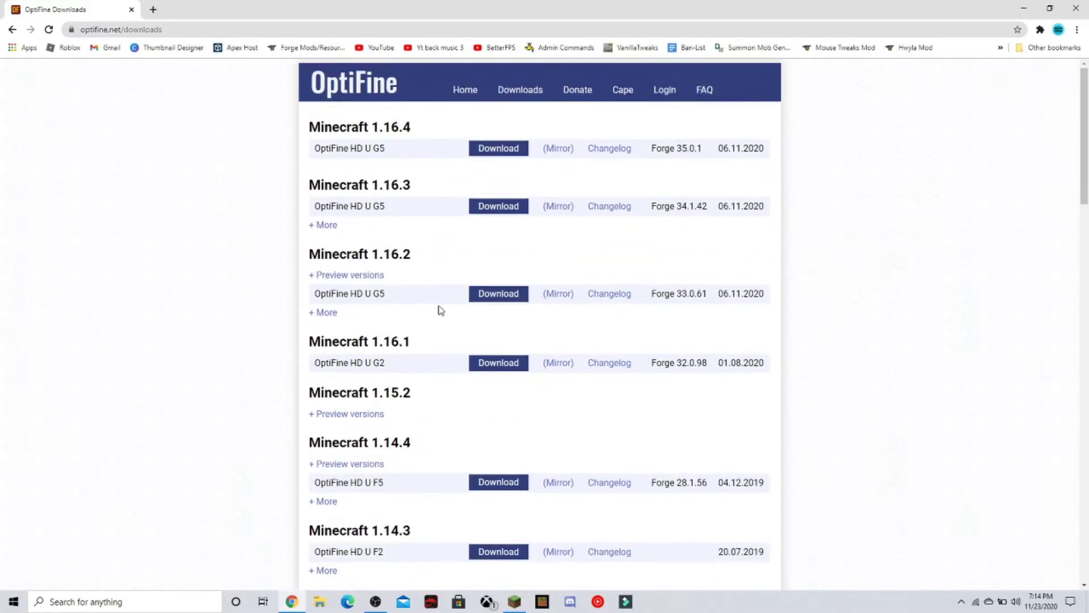
scroll(409, 316, down, 9)
scroll(410, 316, up, 9)
scroll(411, 319, down, 7)
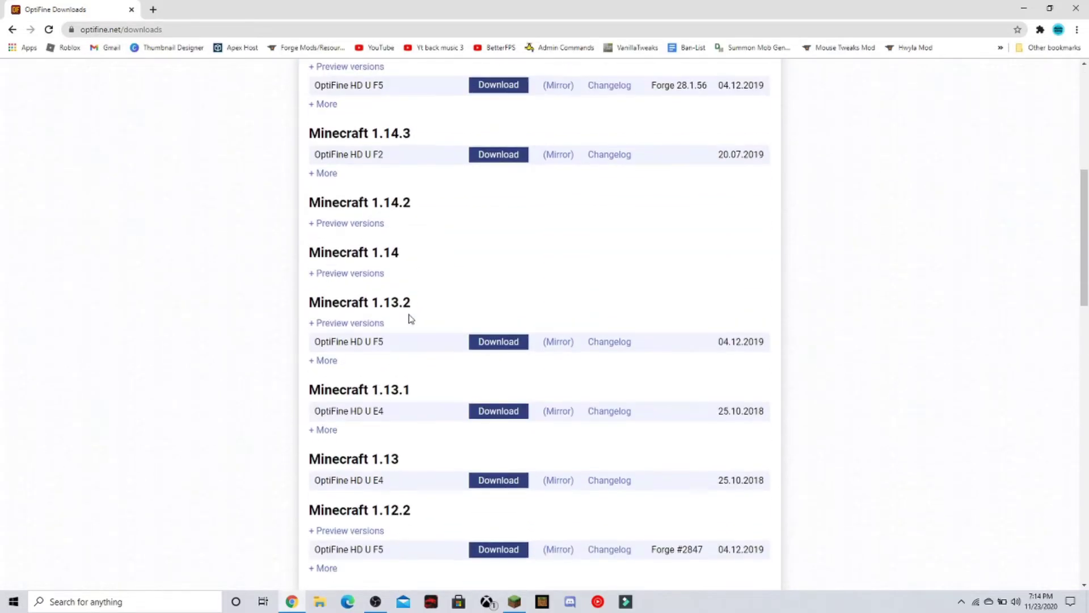
scroll(420, 295, up, 7)
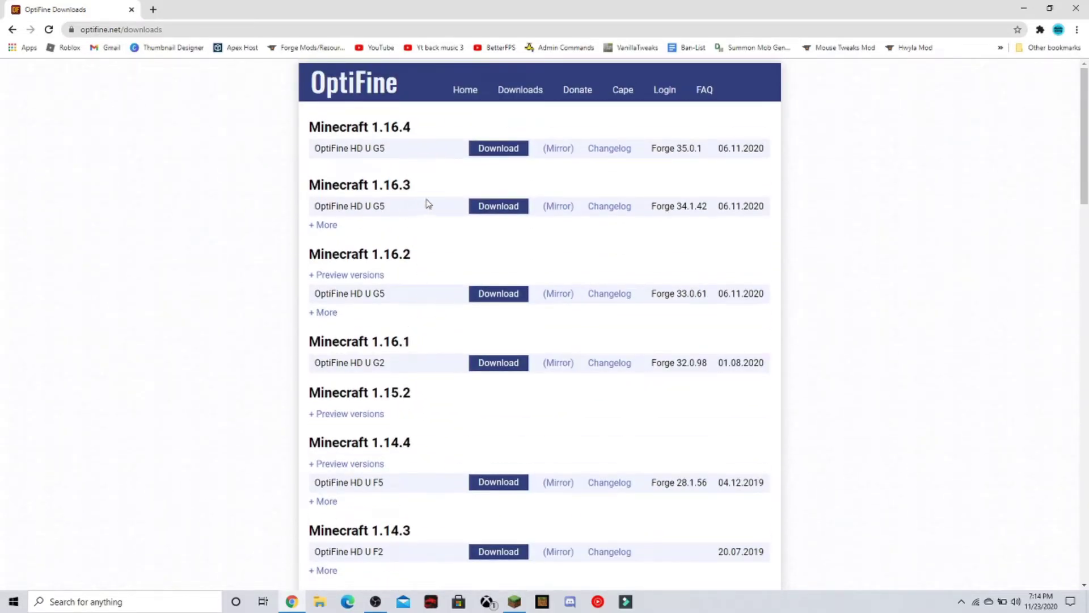
Expand the extra OptiFine builds for Minecraft 1.16.3 and 1.16.2 and the preview versions for 1.16.2 and 1.15.2, and examine them
click(332, 227)
scroll(309, 291, down, 1)
click(310, 288)
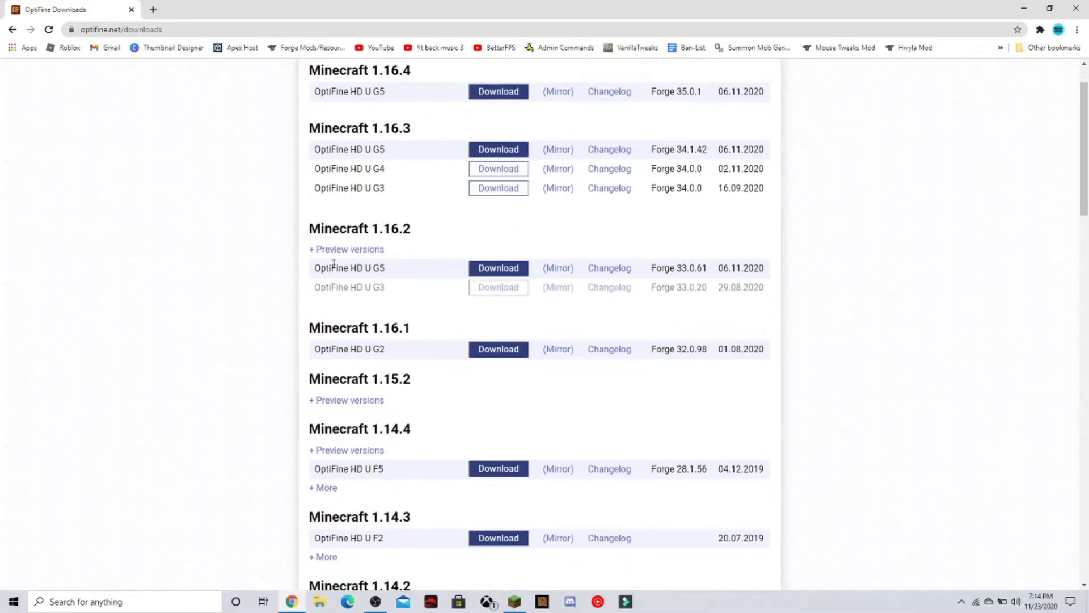
click(337, 255)
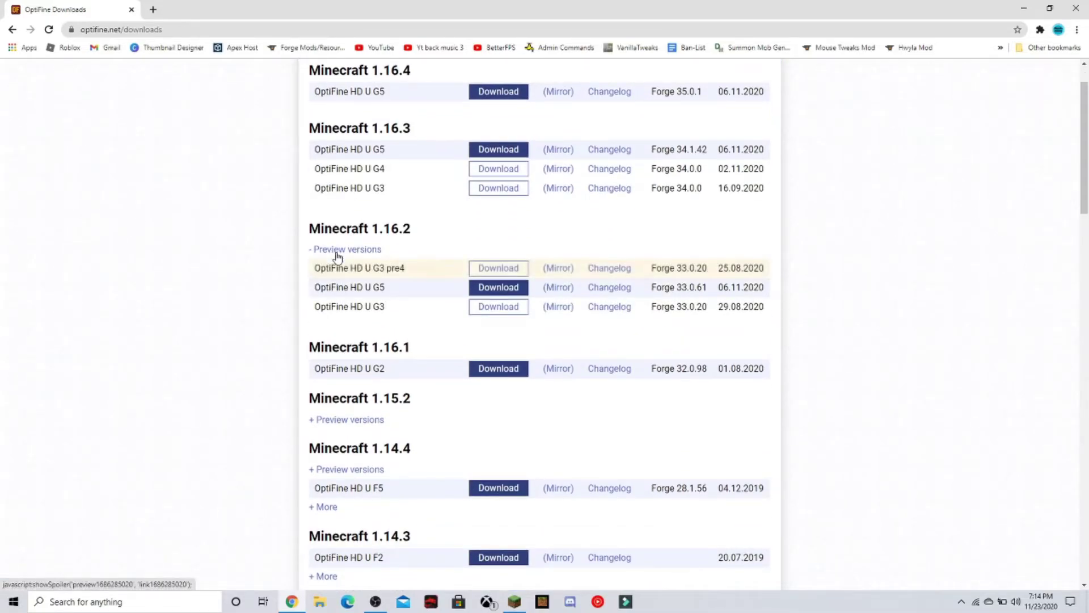
scroll(337, 256, down, 3)
click(344, 251)
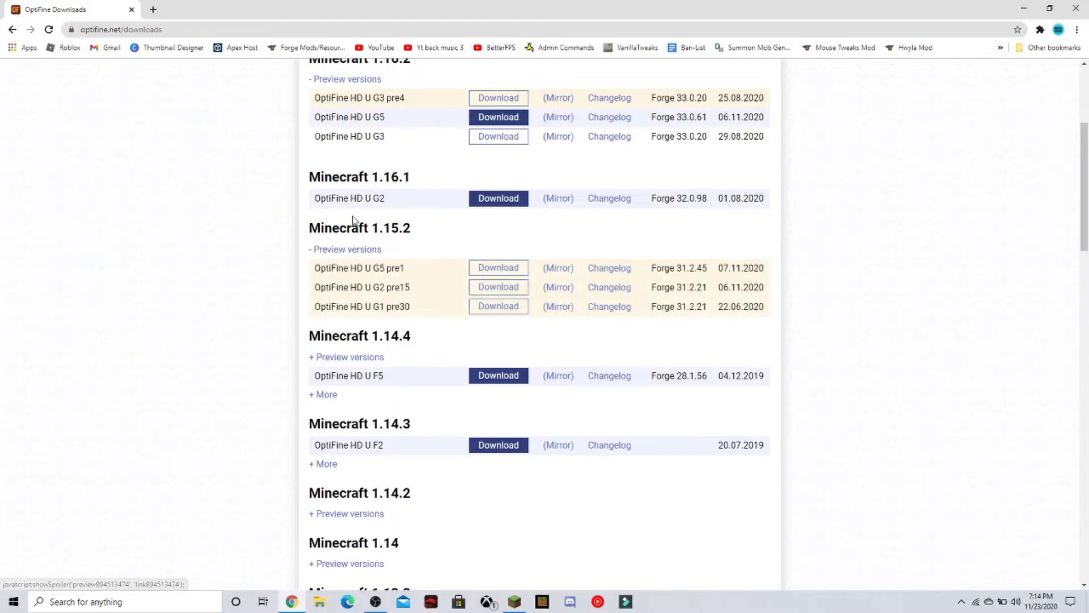
scroll(351, 221, down, 3)
scroll(361, 207, up, 1)
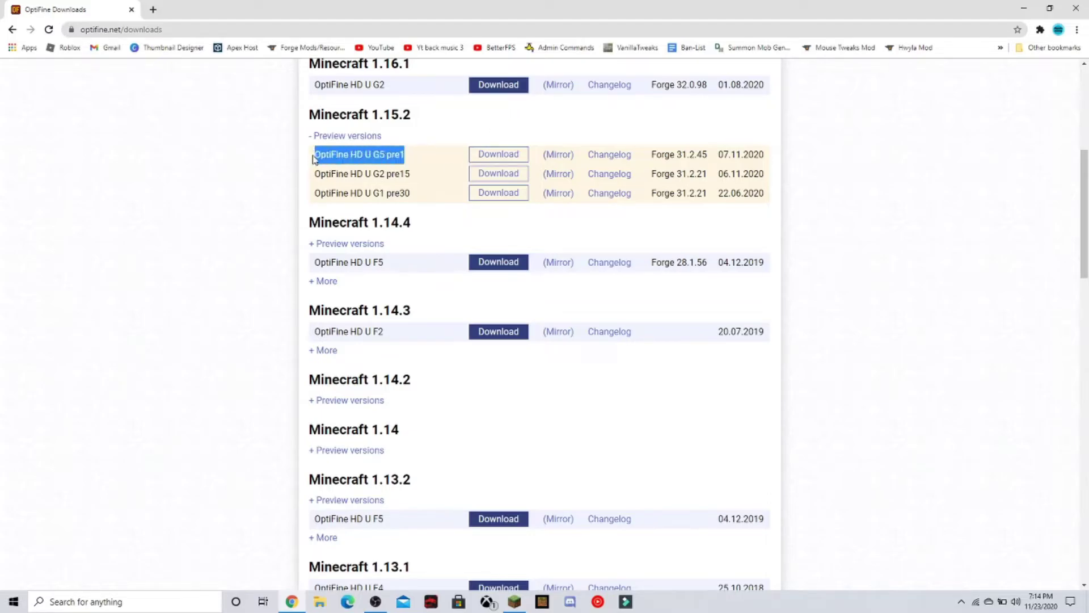
click(965, 315)
scroll(964, 315, up, 6)
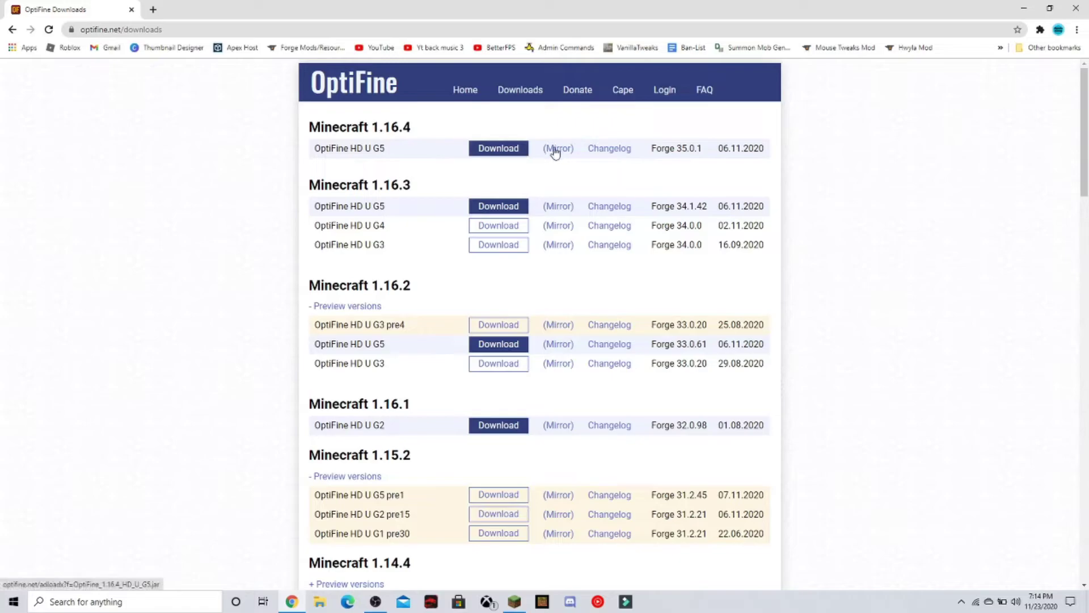
Try to download OptiFine 1.16.4 HD U G5 from its mirror, keeping the flagged jar file, and exit Chrome
click(12, 29)
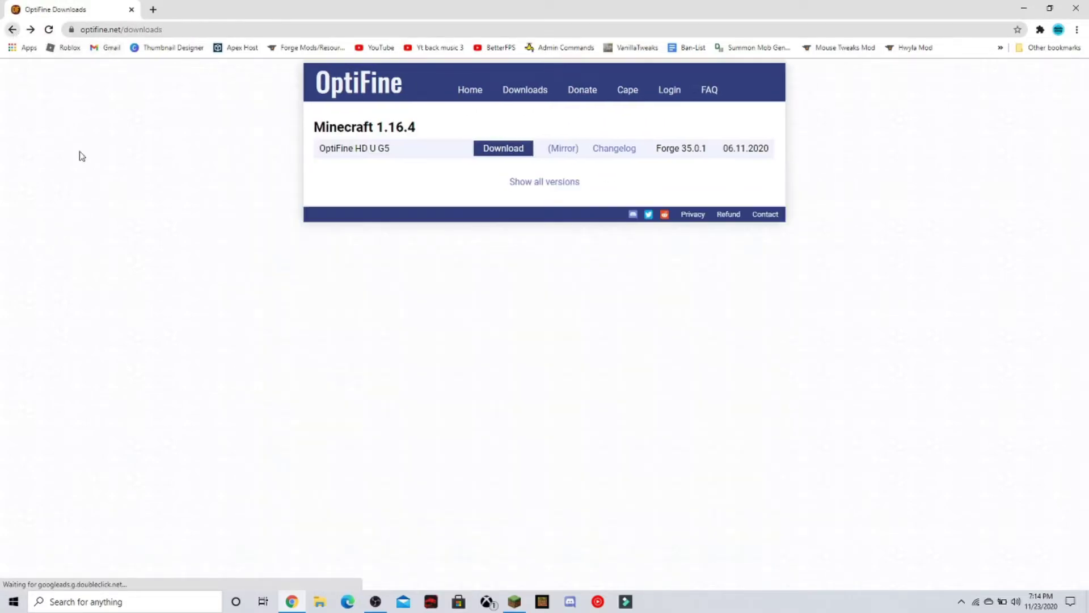
click(563, 149)
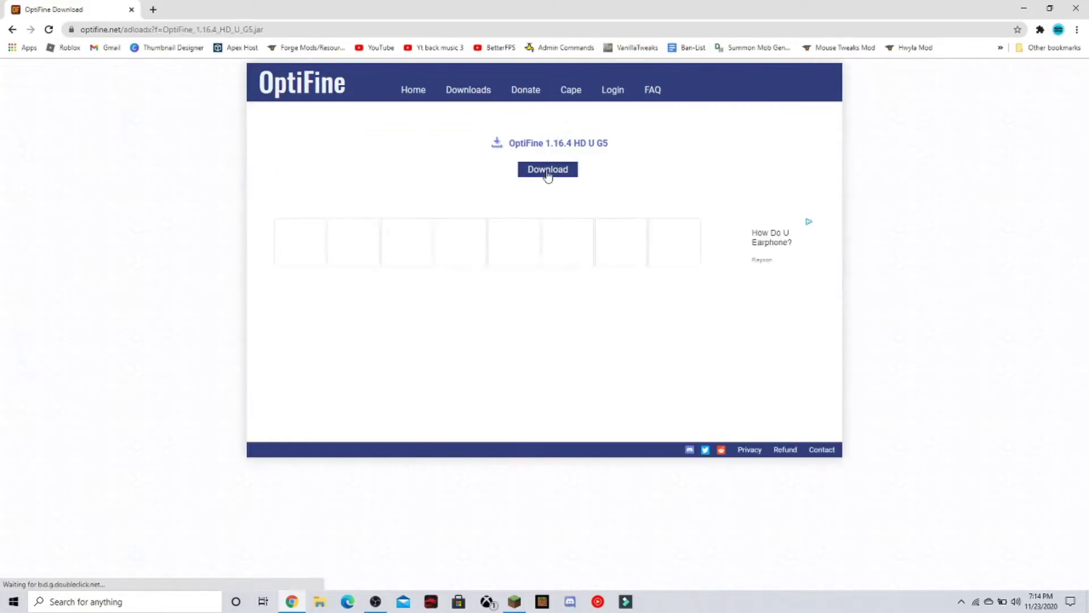
click(568, 178)
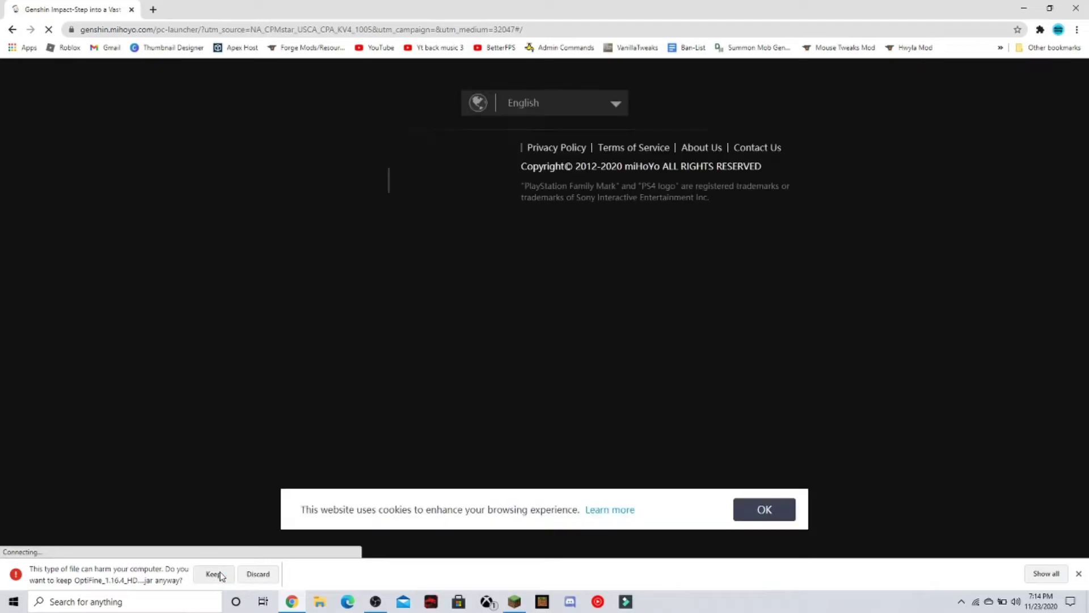
click(213, 574)
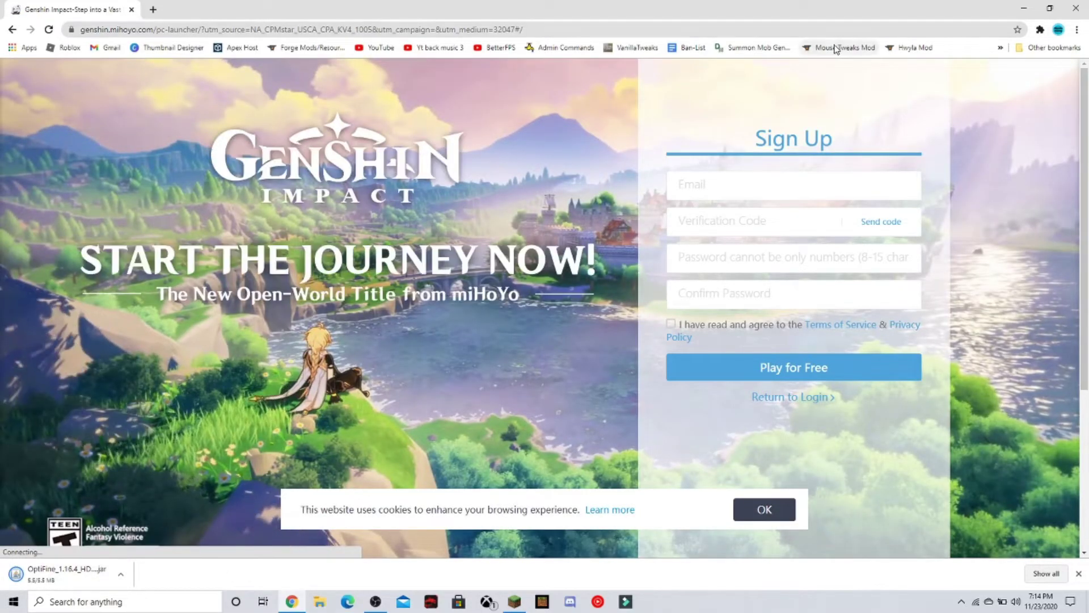
click(1076, 8)
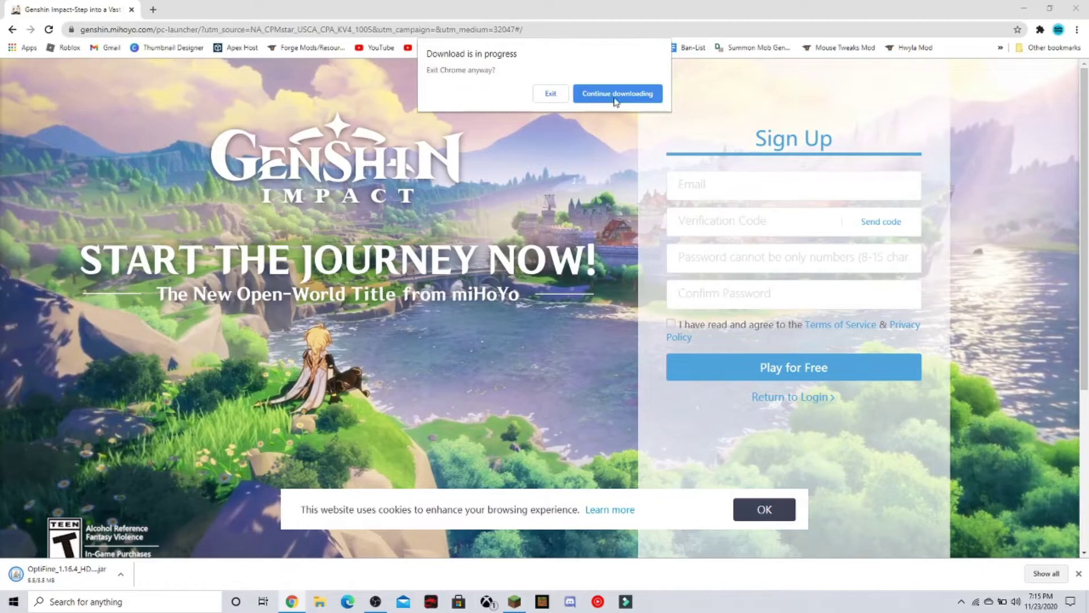
click(552, 95)
click(806, 125)
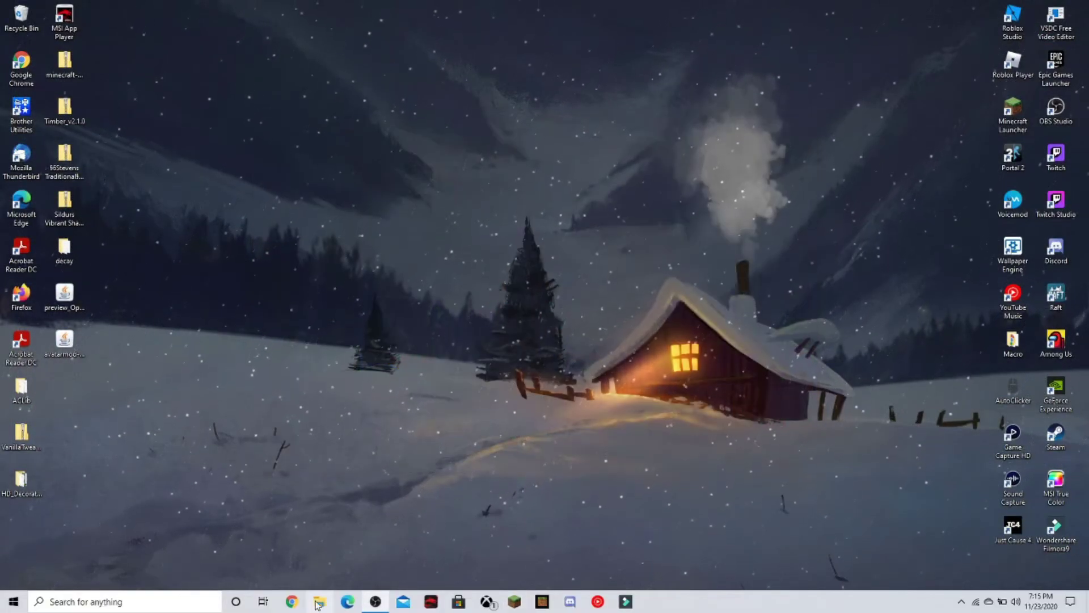
Check the Downloads folder for the OptiFine jar and close File Explorer
click(320, 601)
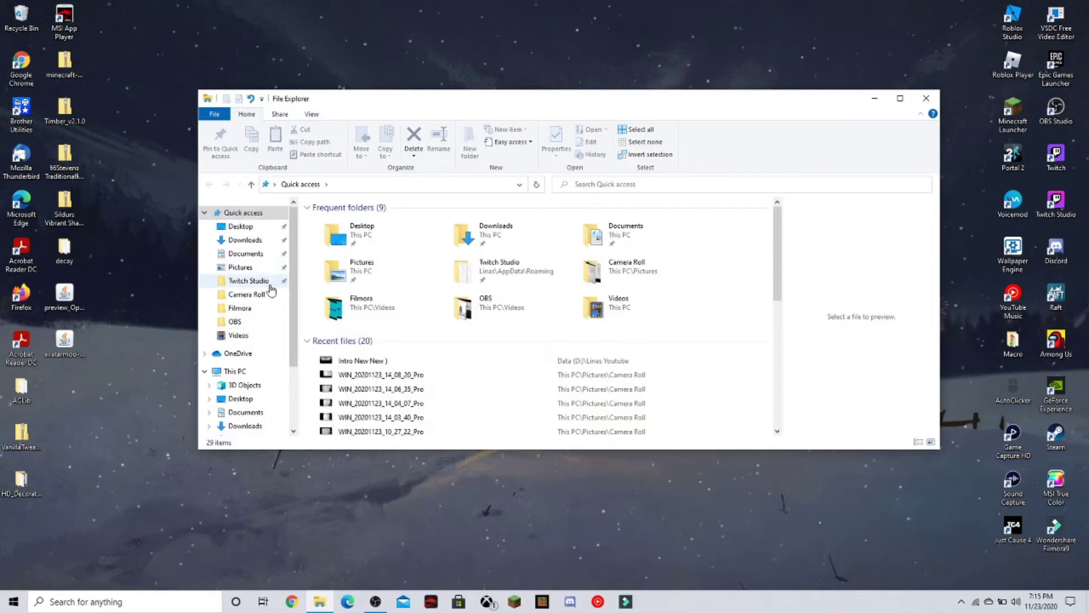
click(250, 240)
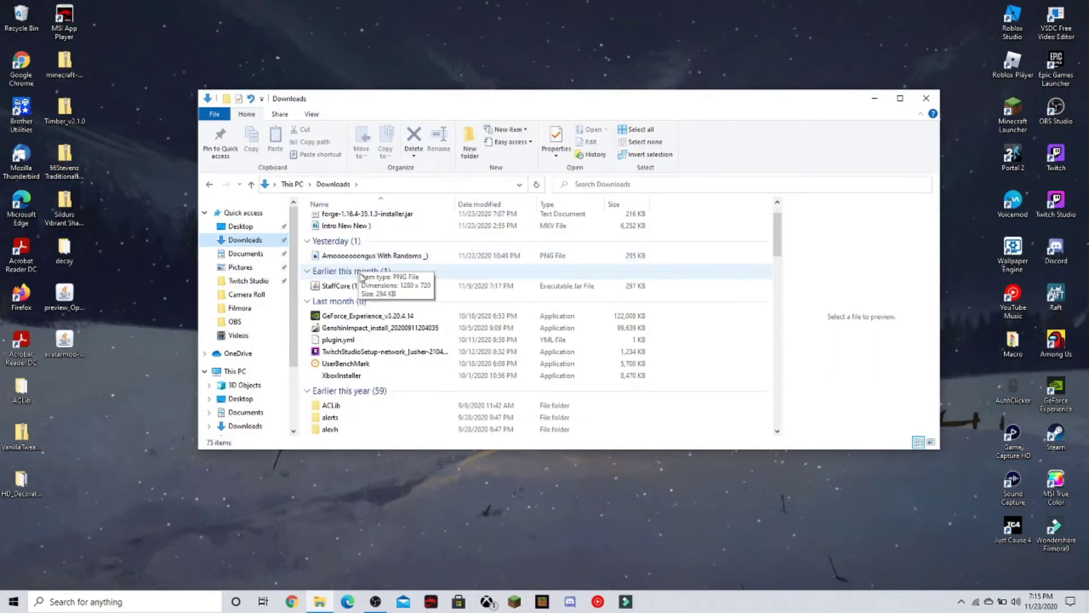
click(926, 98)
Reopen Chrome, go to optifine.net/downloads, and close the extra Google tab
click(292, 602)
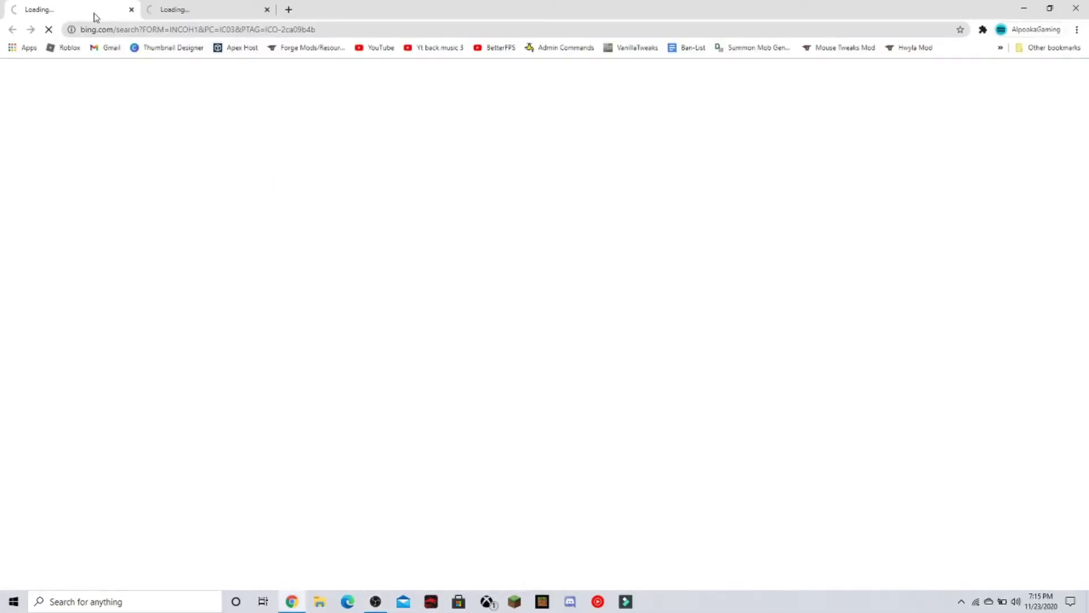
click(206, 35)
text(optif)
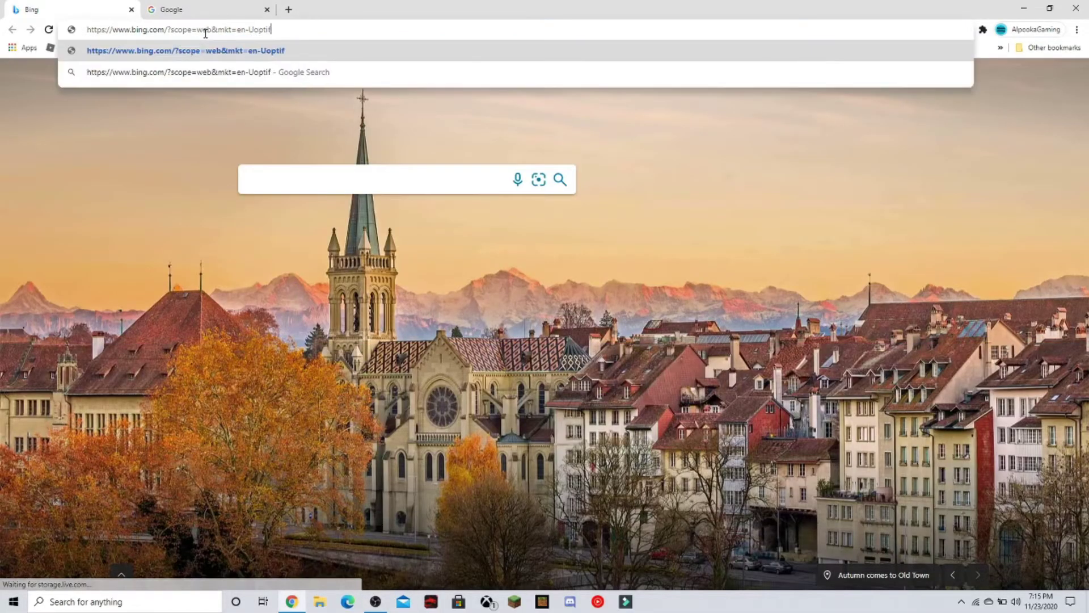
click(221, 155)
click(200, 31)
text(optifine.net/downloads)
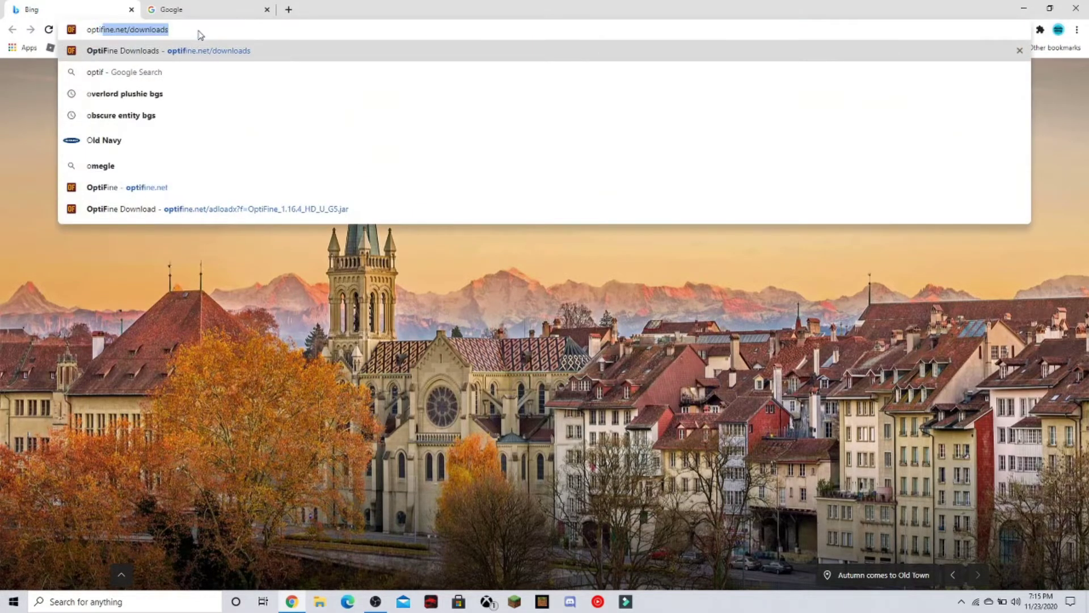
key(Return)
click(267, 10)
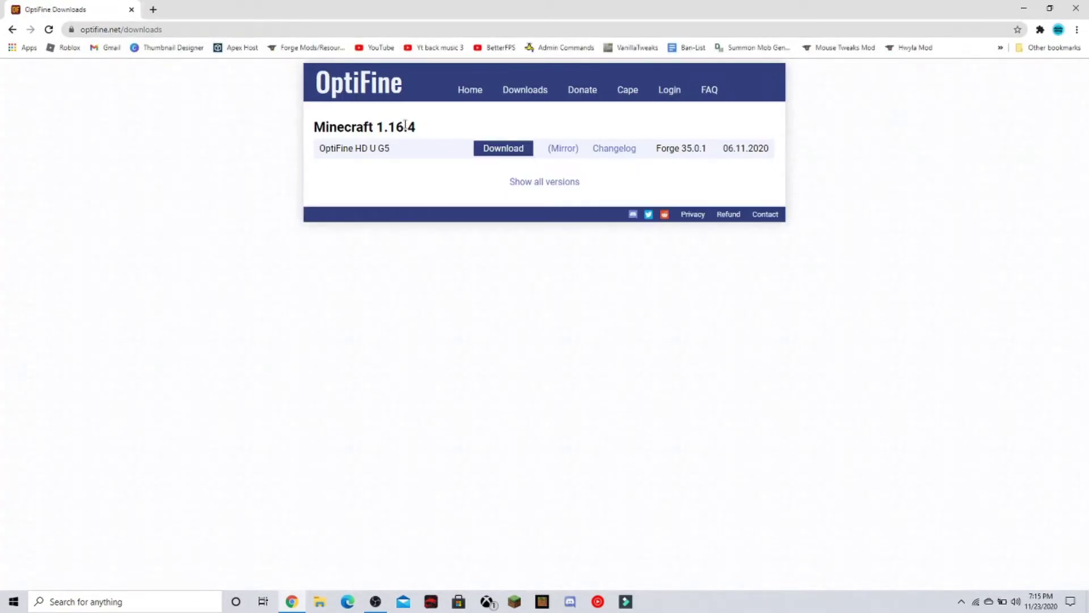
Download OptiFine 1.16.4 HD U G5 from its mirror, keep the flagged jar file, and leave the browser
click(532, 182)
click(559, 149)
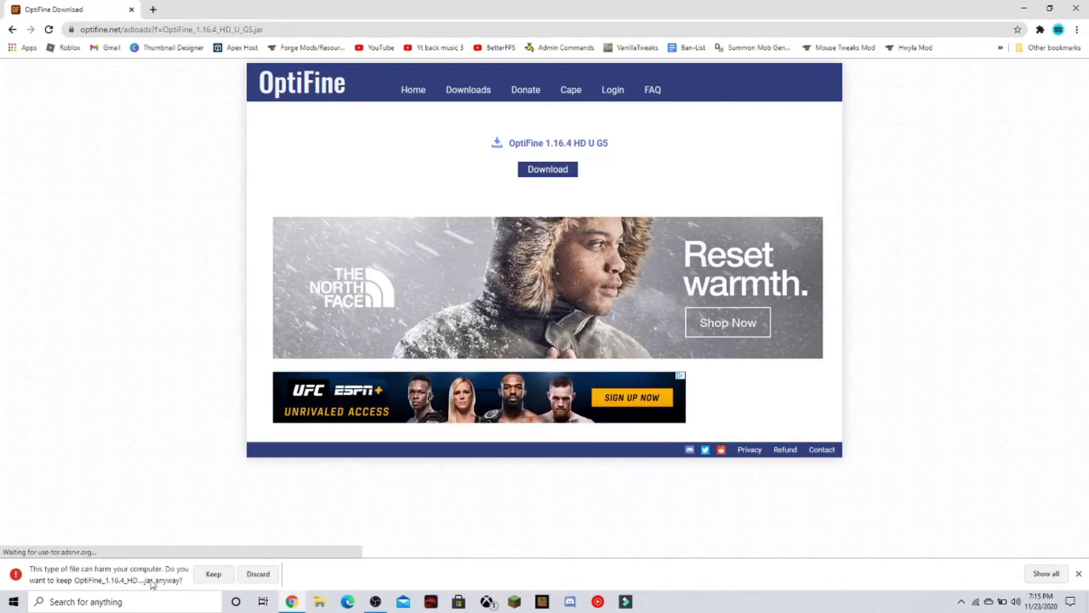
click(210, 574)
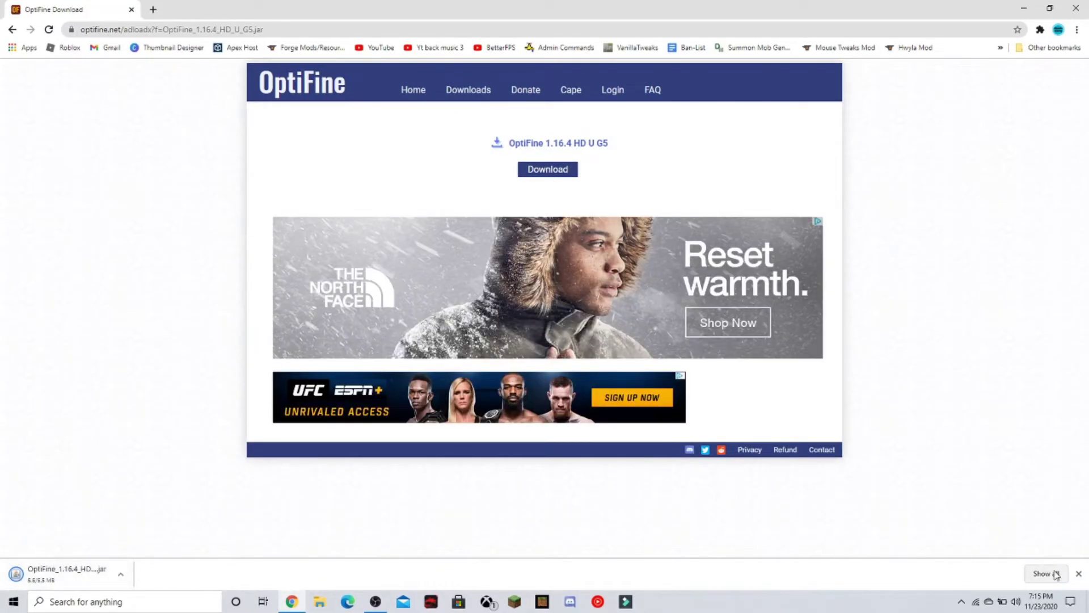
click(1087, 603)
Look through today's files in the Downloads folder for the OptiFine jar and close File Explorer
click(320, 602)
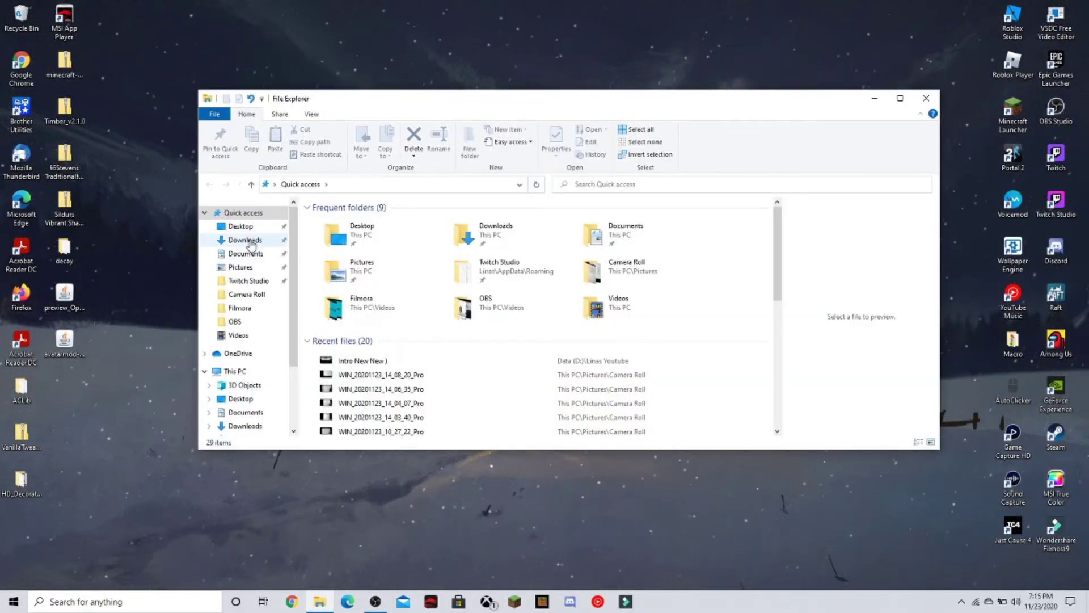
click(250, 241)
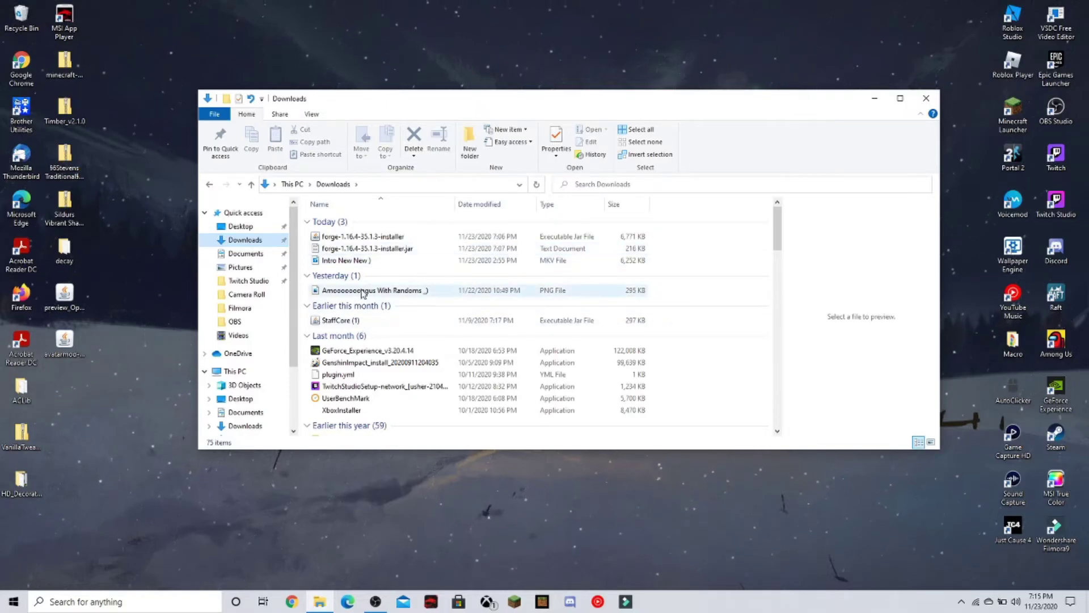
click(311, 221)
click(311, 221)
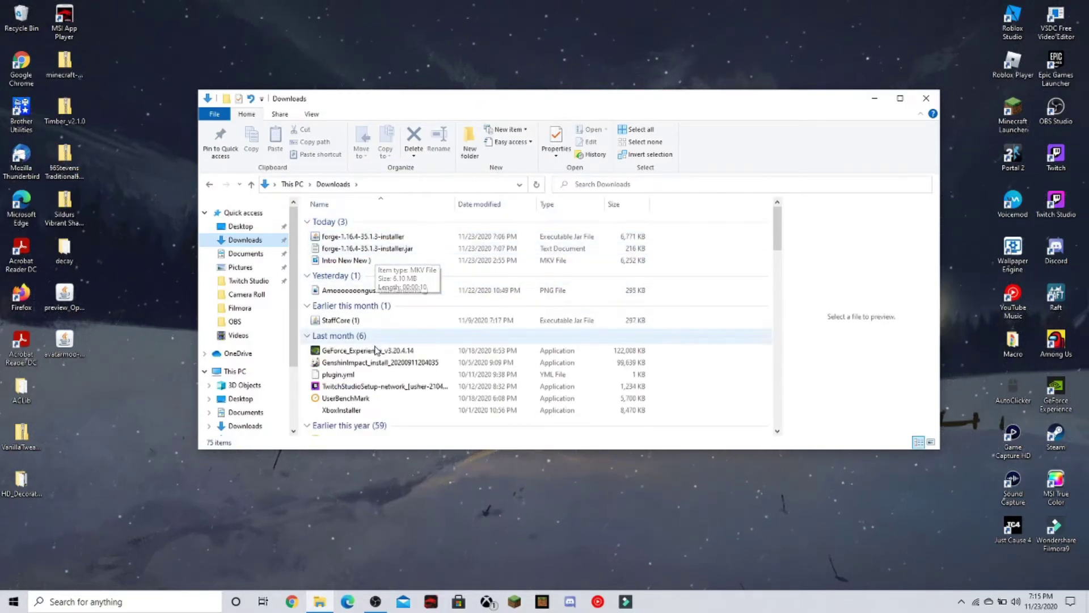
scroll(378, 354, down, 1)
scroll(377, 354, up, 1)
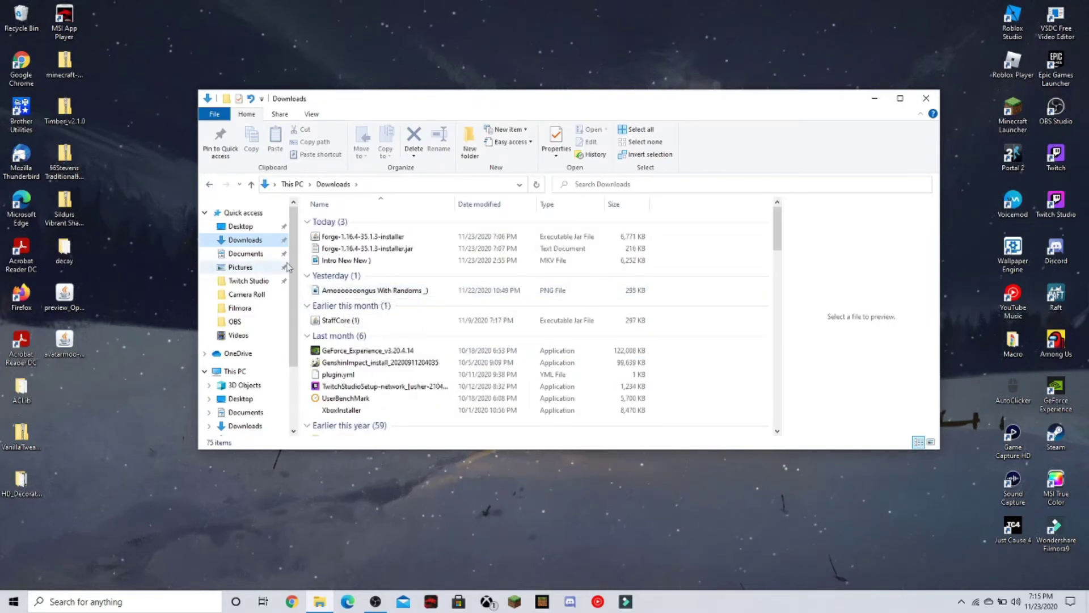
click(928, 100)
Move the preview OptiFine jar to an open area of the desktop, looking in the Downloads folder in between
drag(64, 293, 184, 317)
click(319, 603)
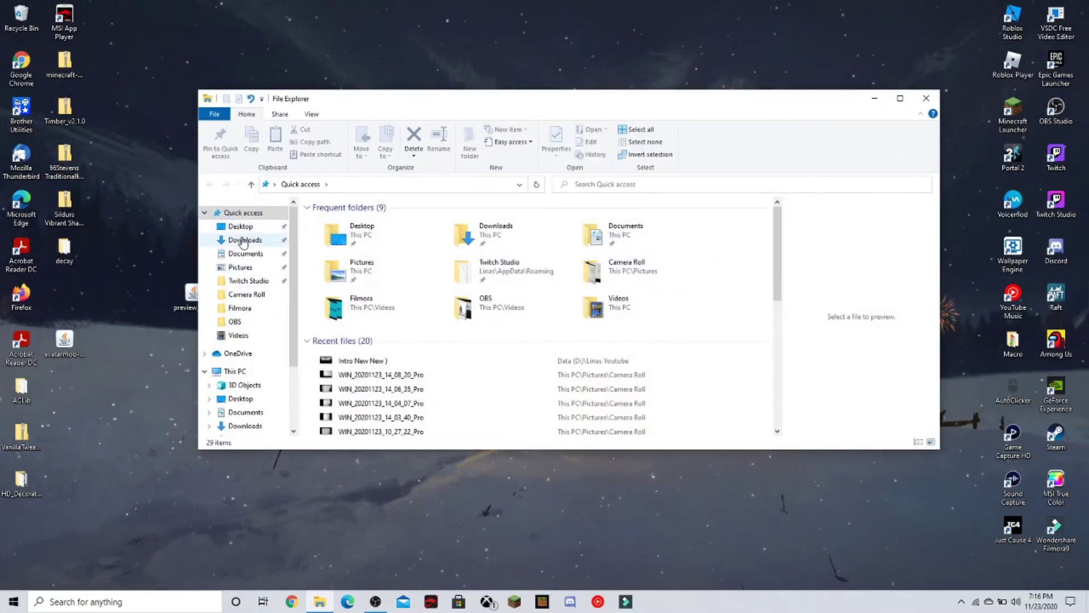
click(242, 241)
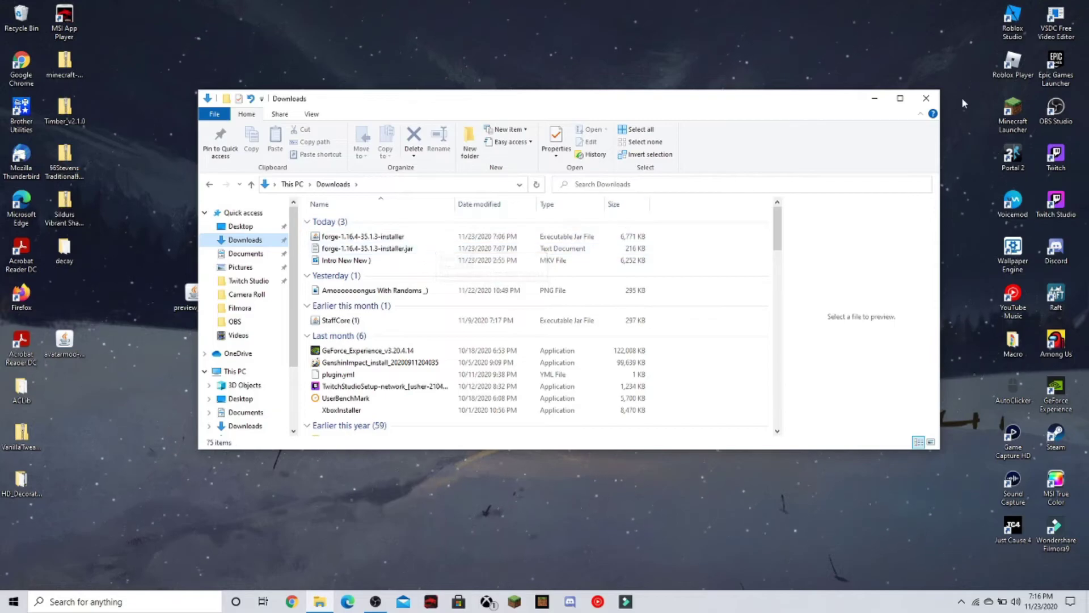
mouse_move(358, 236)
mouse_down()
mouse_move(109, 386)
mouse_move(259, 216)
mouse_move(341, 244)
mouse_up()
click(926, 98)
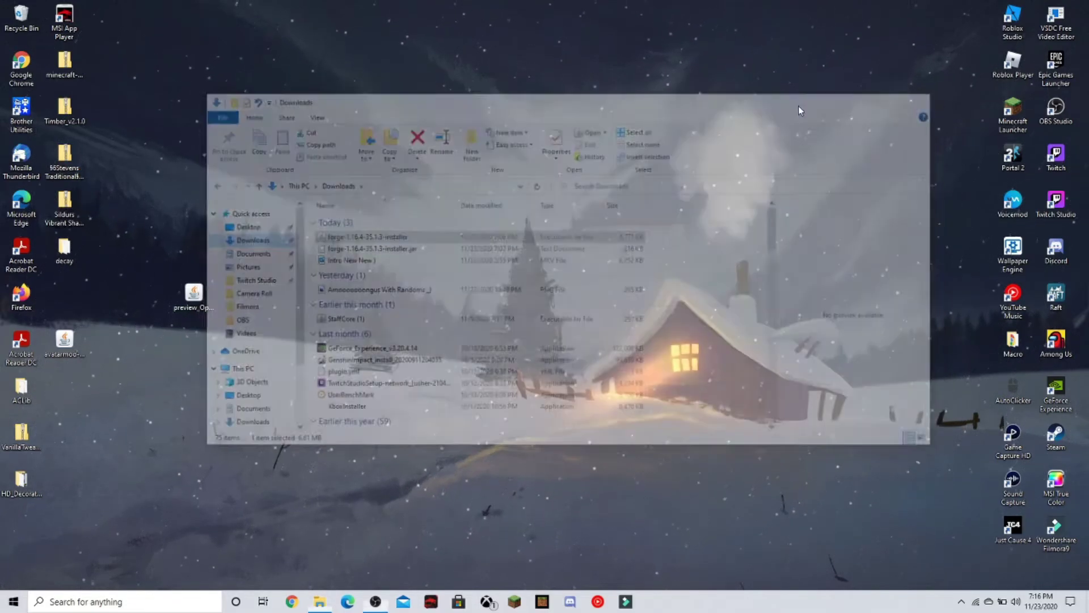
drag(209, 309, 295, 356)
Open the .minecraft mods folder under %appdata% and move the preview_OptiFine_1.12.2_HD_U_F6_pre1 jar from the desktop into it
click(320, 603)
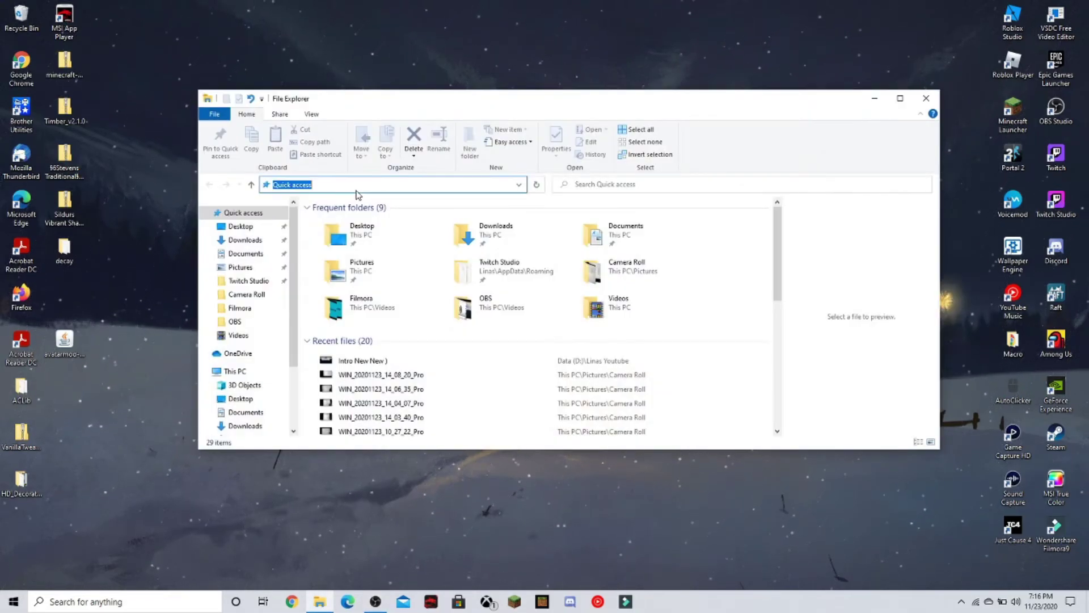
text(%appdata%)
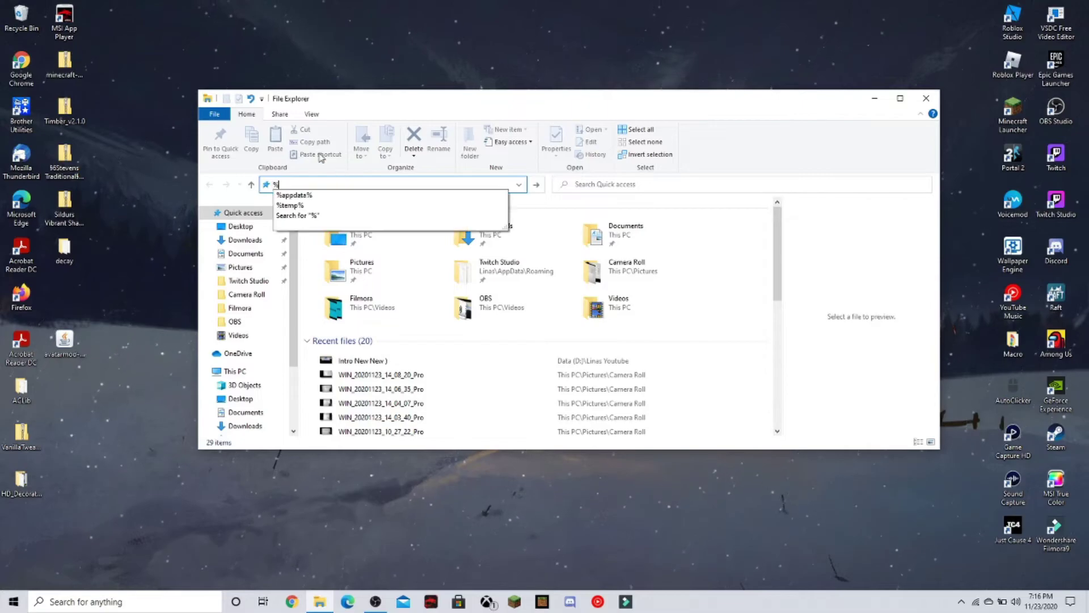
key(Return)
click(337, 222)
double_click(337, 221)
drag(358, 110, 554, 53)
double_click(528, 299)
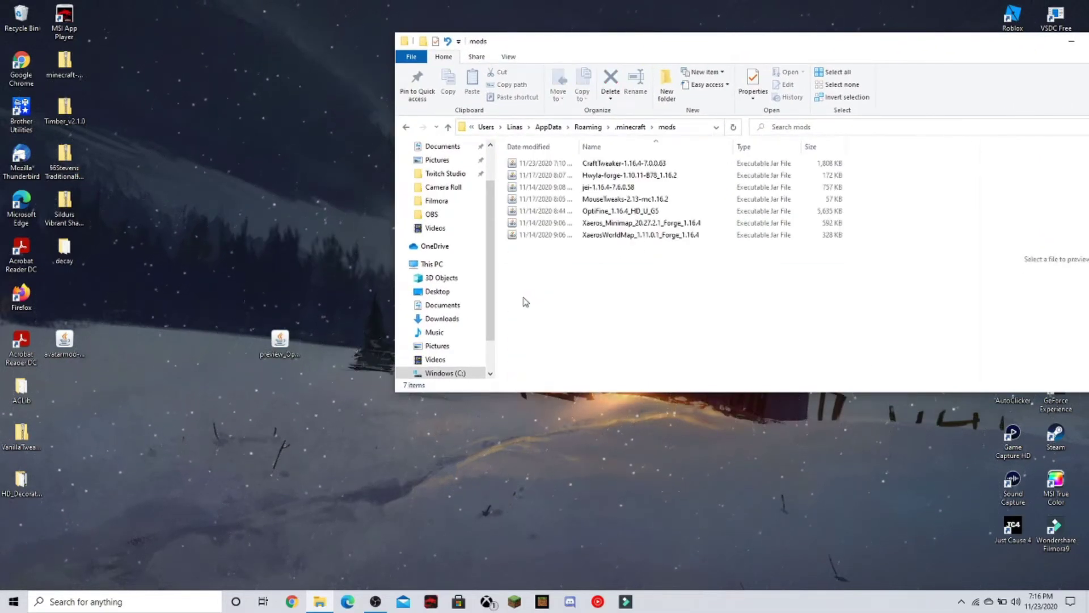
drag(278, 340, 599, 277)
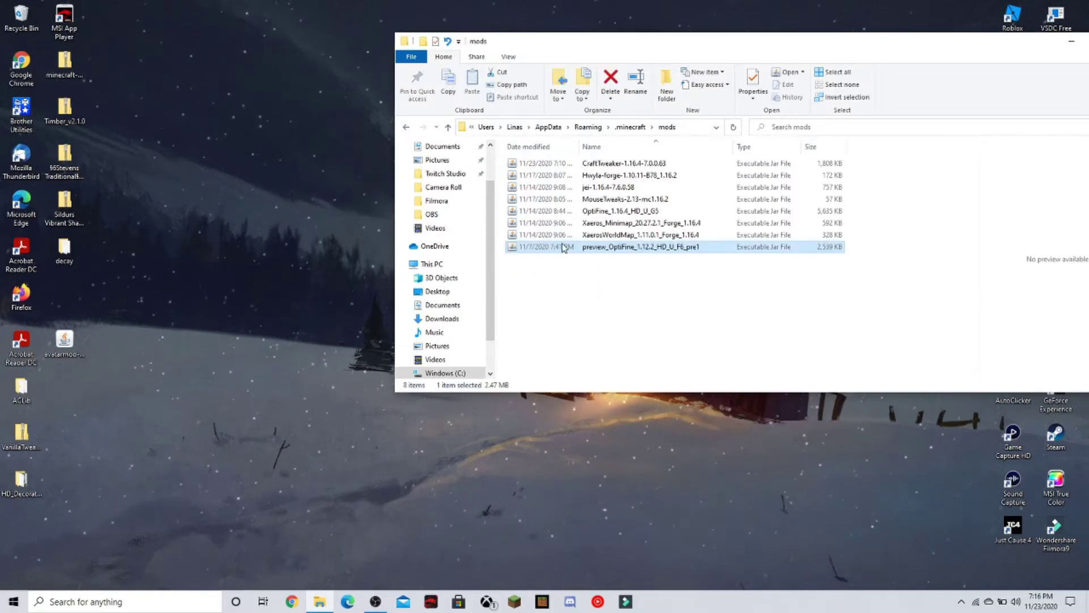
Move the preview_OptiFine_1.12.2_HD_U_F6_pre1 jar out of the mods folder back onto the desktop and close File Explorer
right_click(559, 247)
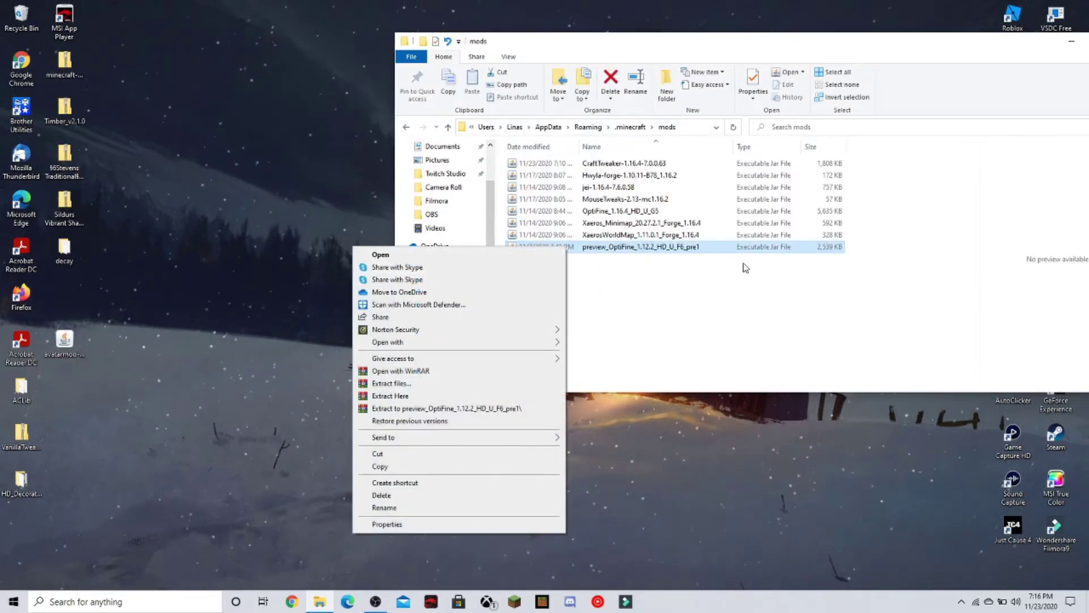
click(725, 305)
click(725, 306)
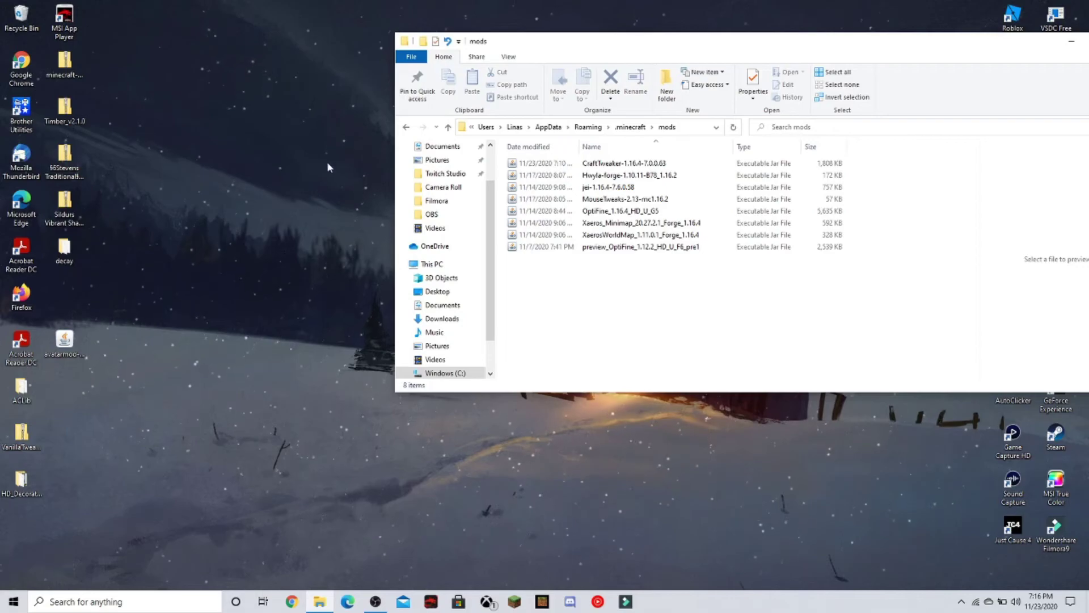
drag(539, 42, 303, 113)
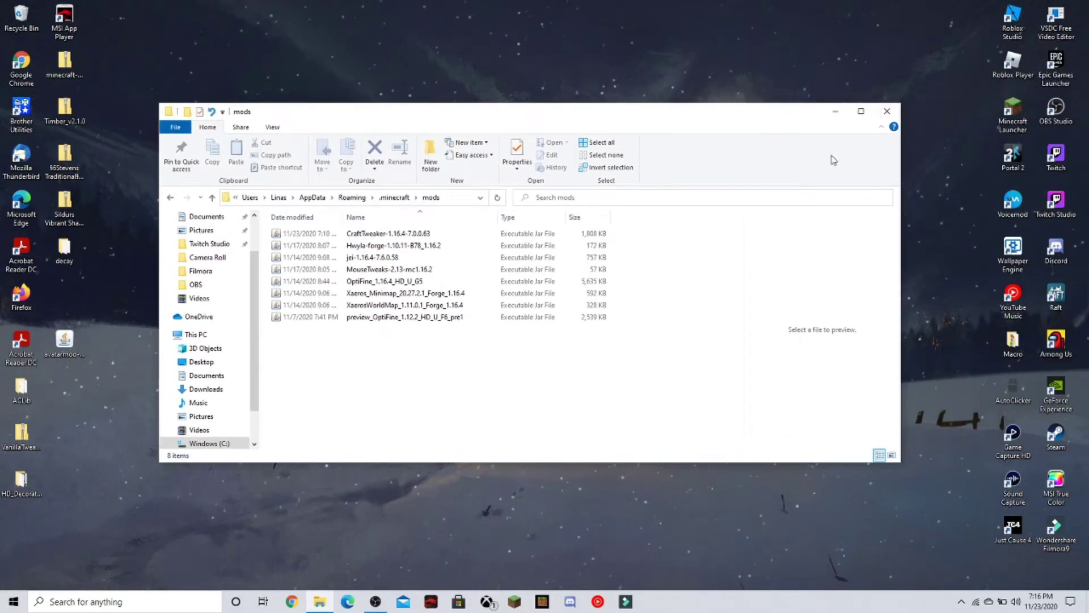
click(384, 319)
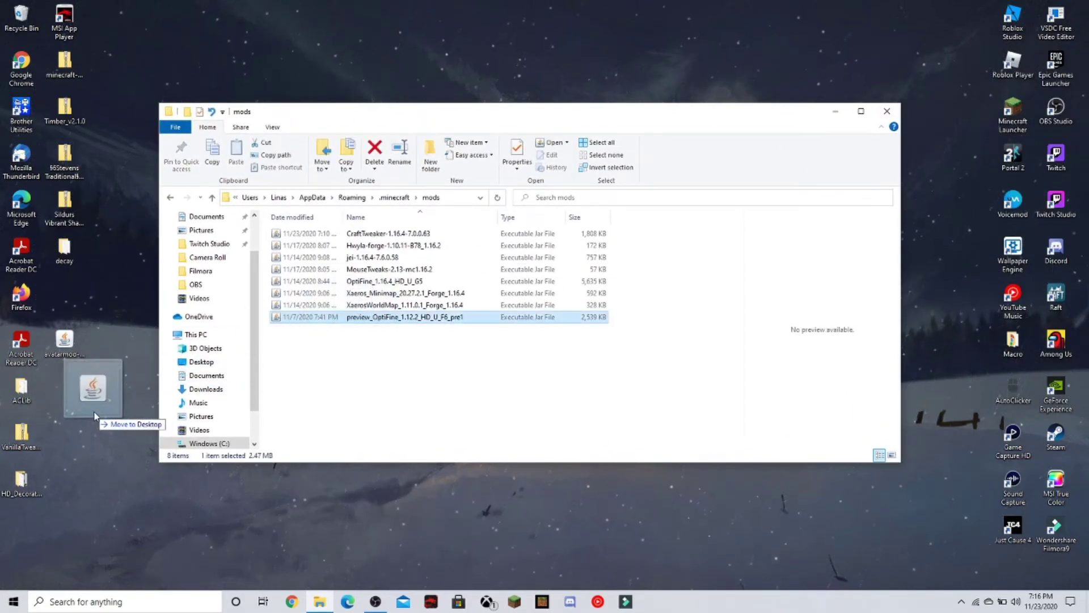
drag(74, 319, 72, 318)
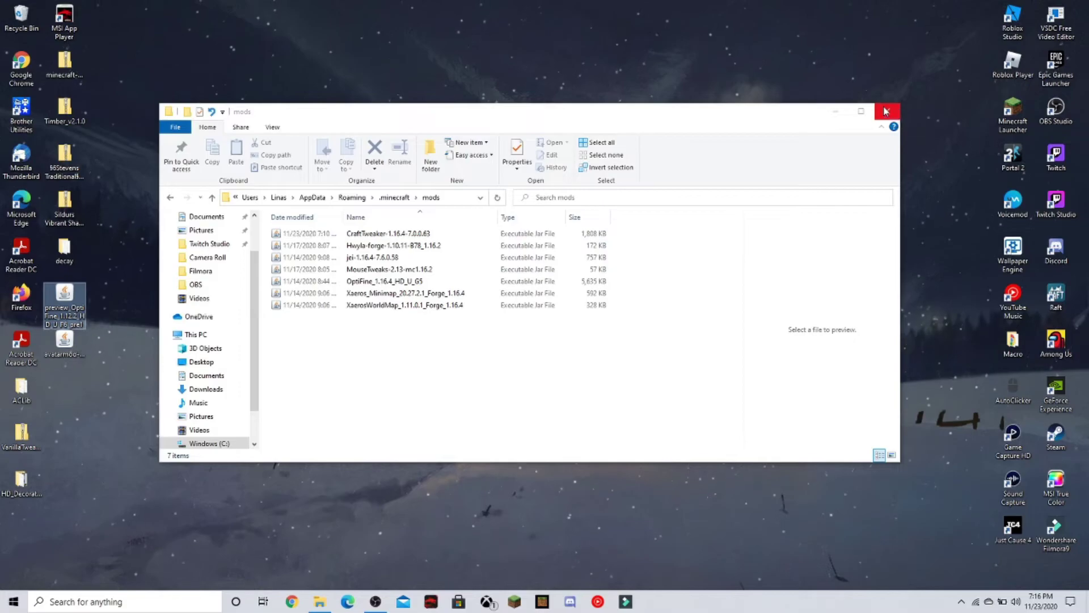
click(887, 112)
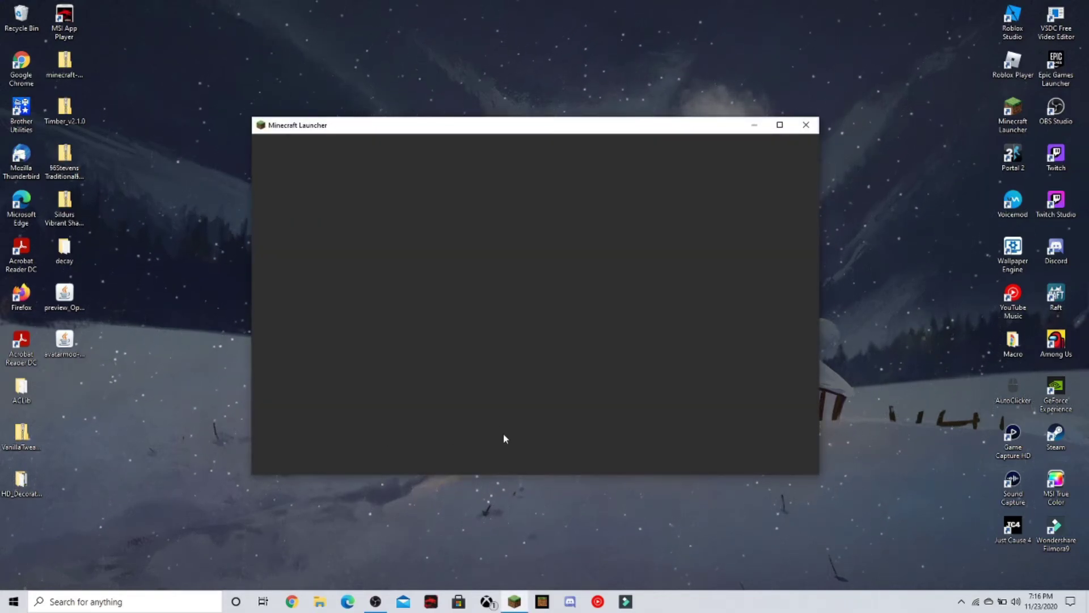
Select the Latest release 1.16.4 installation in the Minecraft Launcher and close the launcher
click(431, 458)
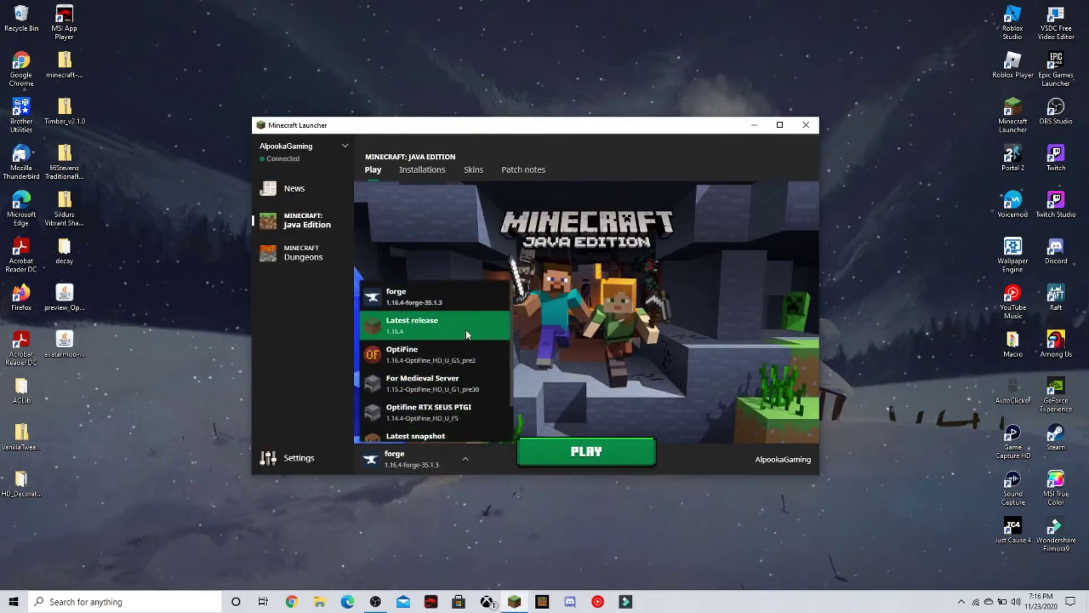
click(427, 330)
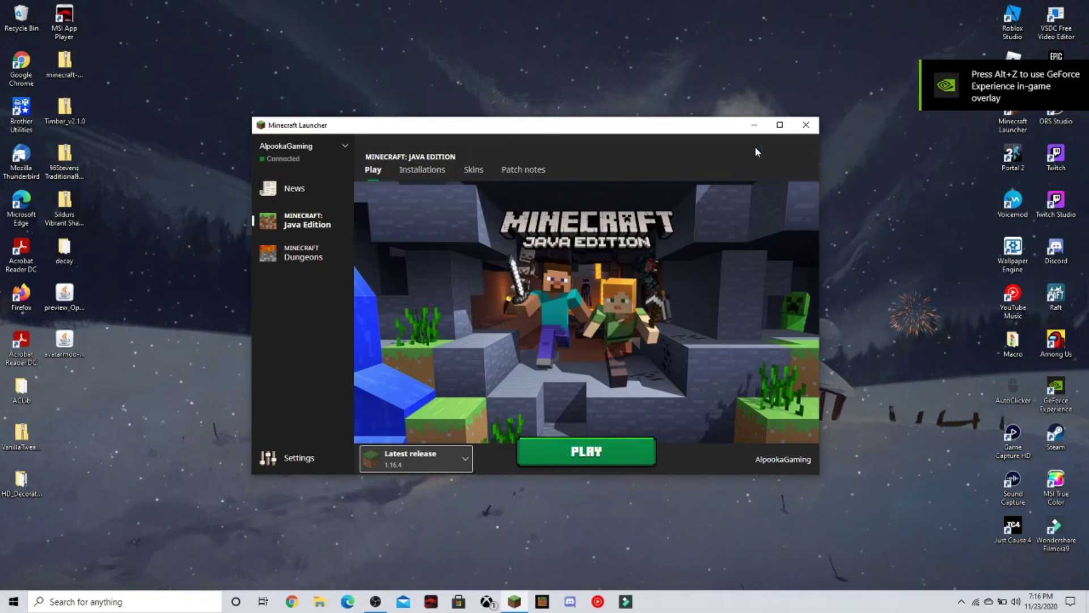
click(806, 125)
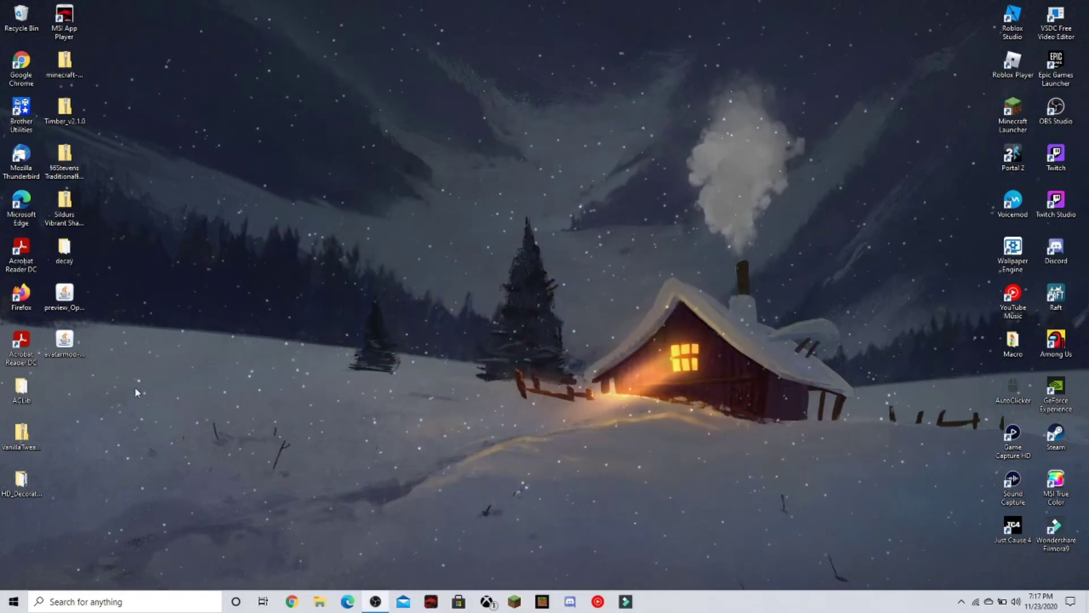
right_click(59, 307)
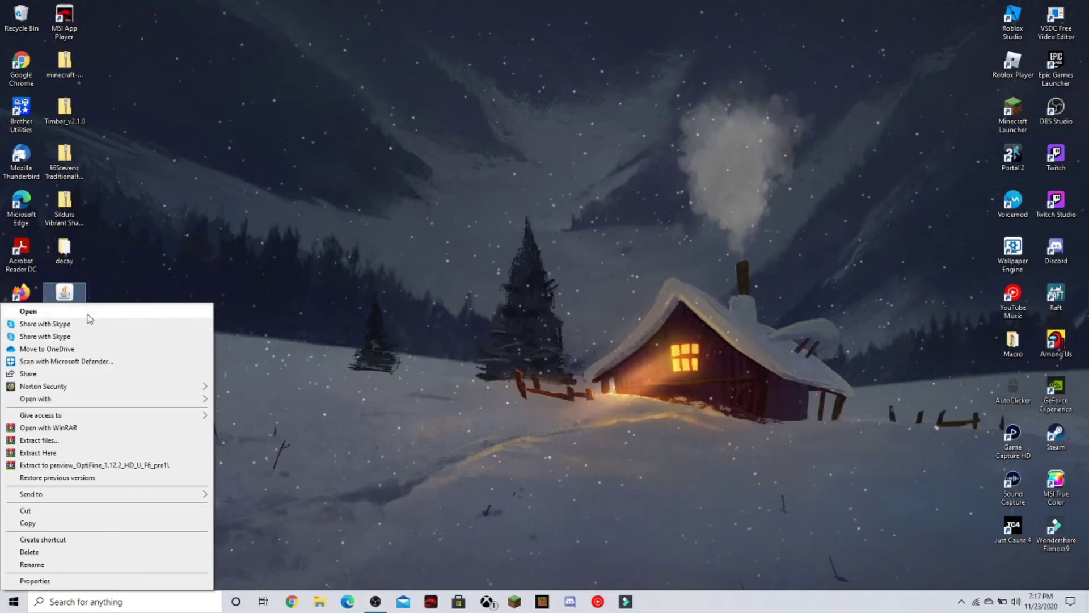
click(102, 323)
right_click(64, 298)
key(Escape)
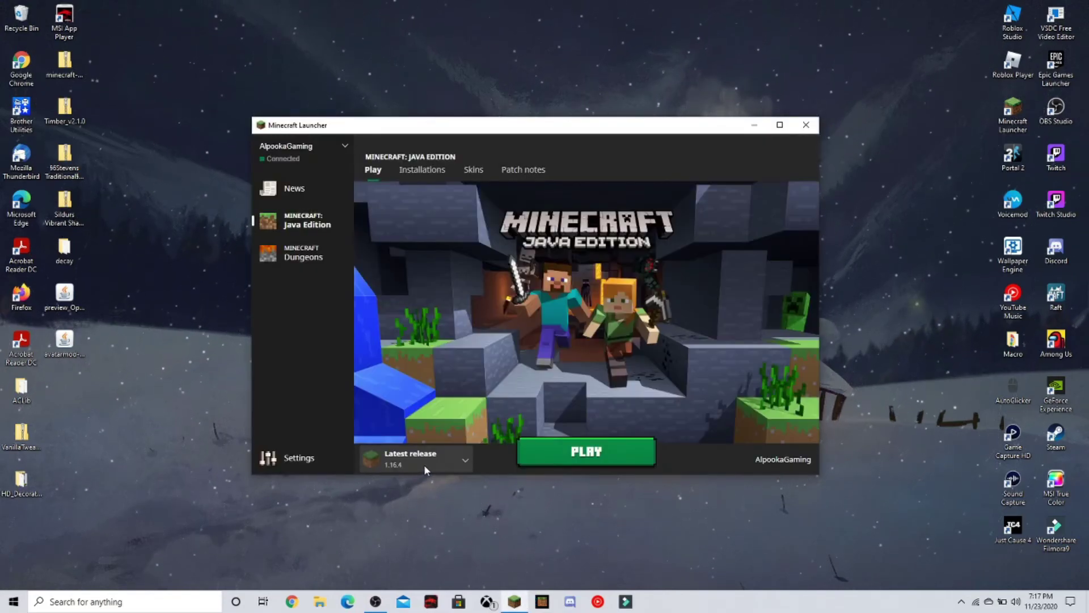
Look through the Minecraft Launcher's list of installations for the OptiFine entry, keep Latest release selected, and close the launcher
click(424, 461)
scroll(436, 368, down, 3)
scroll(420, 369, up, 3)
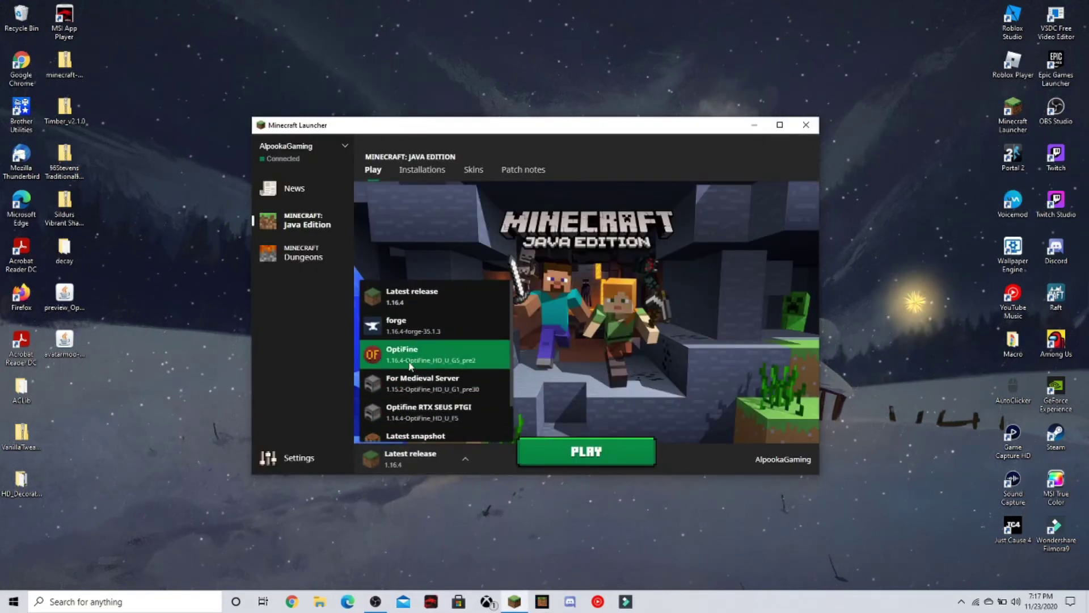
click(441, 461)
click(806, 124)
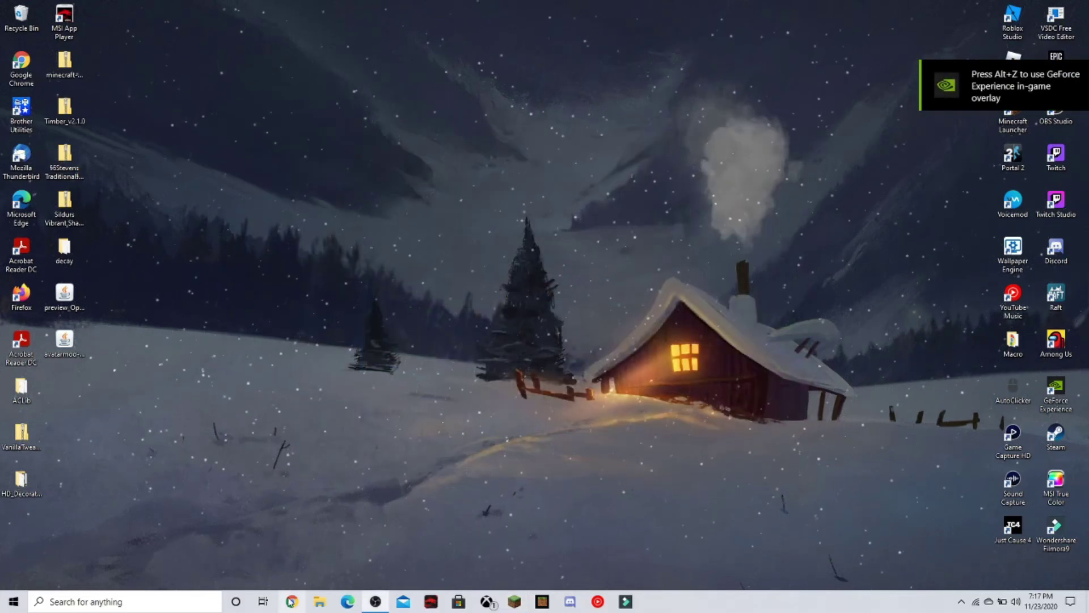